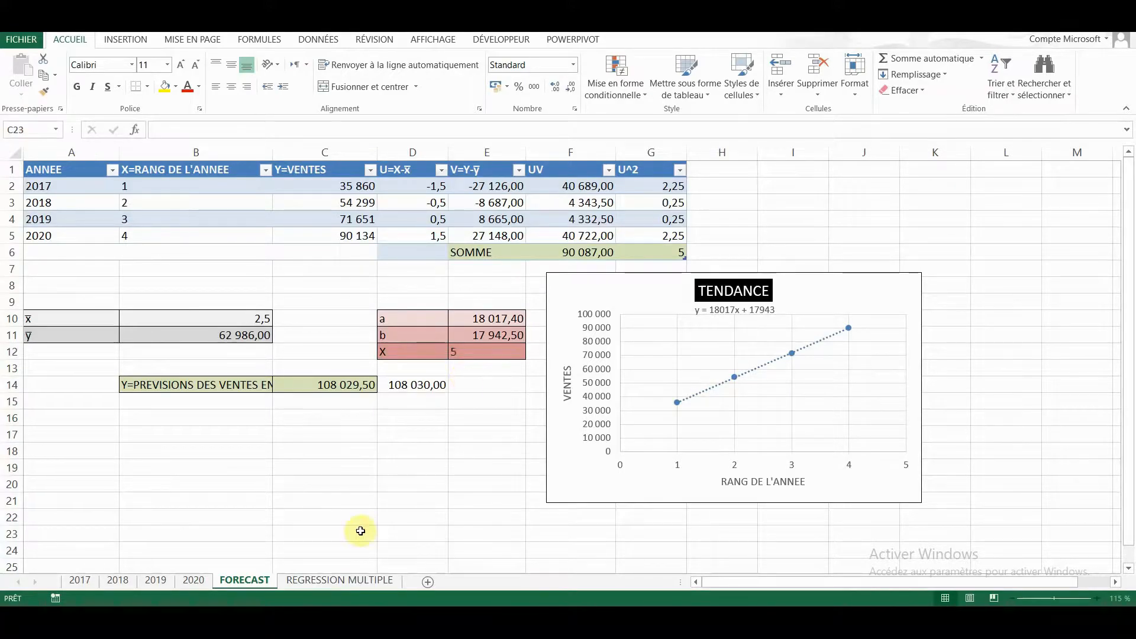
Open the REGRESSION MULTIPLE sheet and examine the PRIX MOYEN and TAUX FIDELISATION CLIENTS columns
{"action": "left_click", "coordinate": [340, 580]}
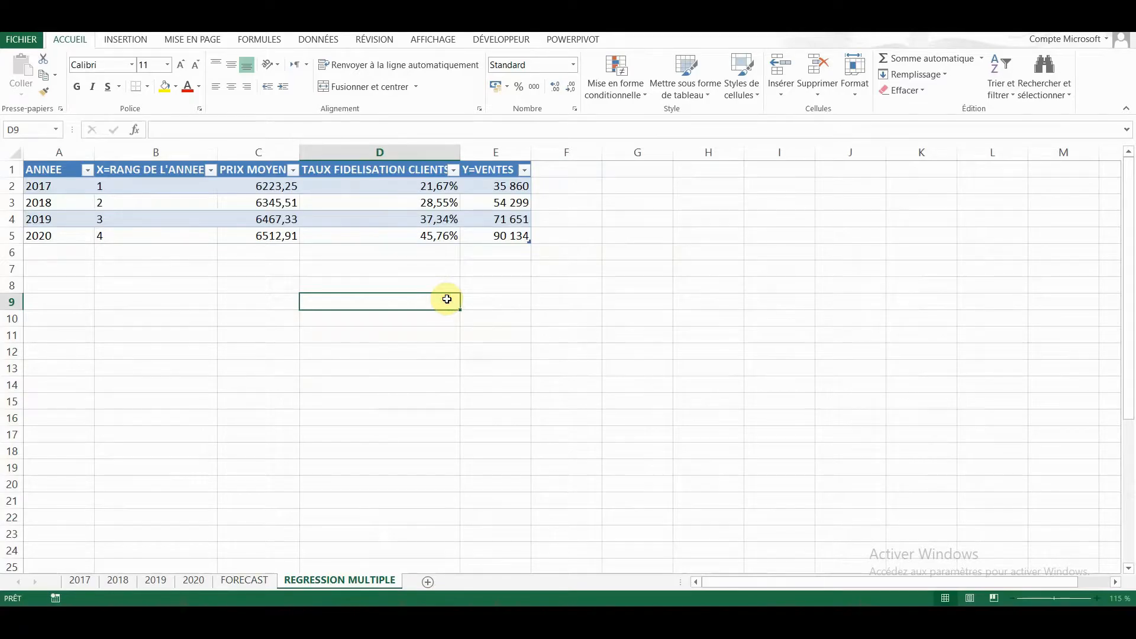
{"action": "left_click", "coordinate": [247, 147]}
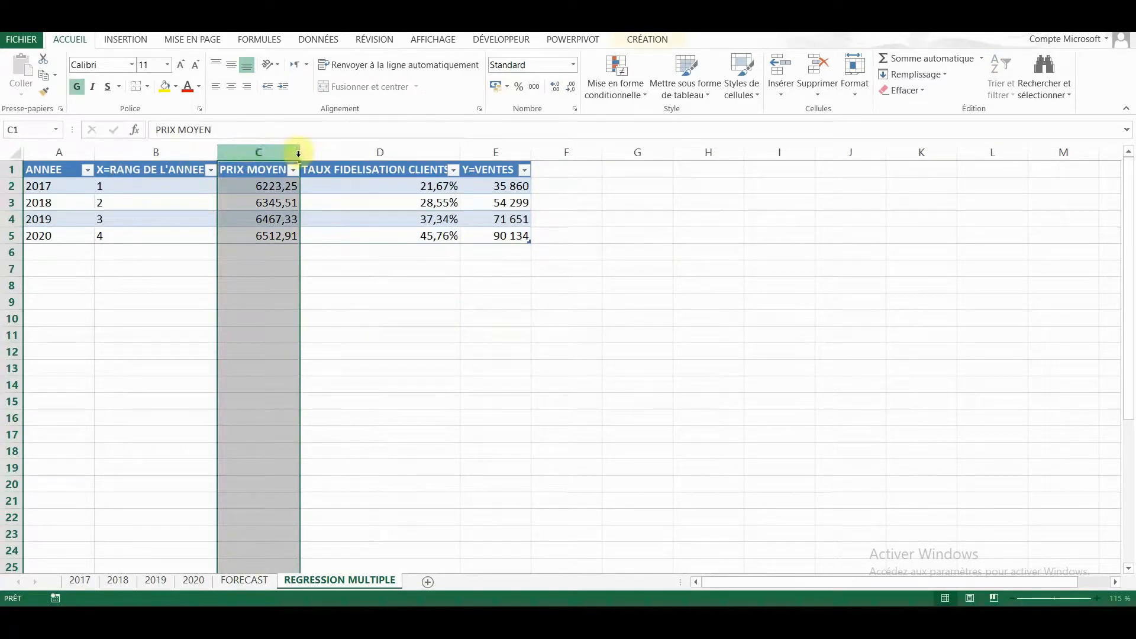
{"action": "left_click", "coordinate": [328, 150]}
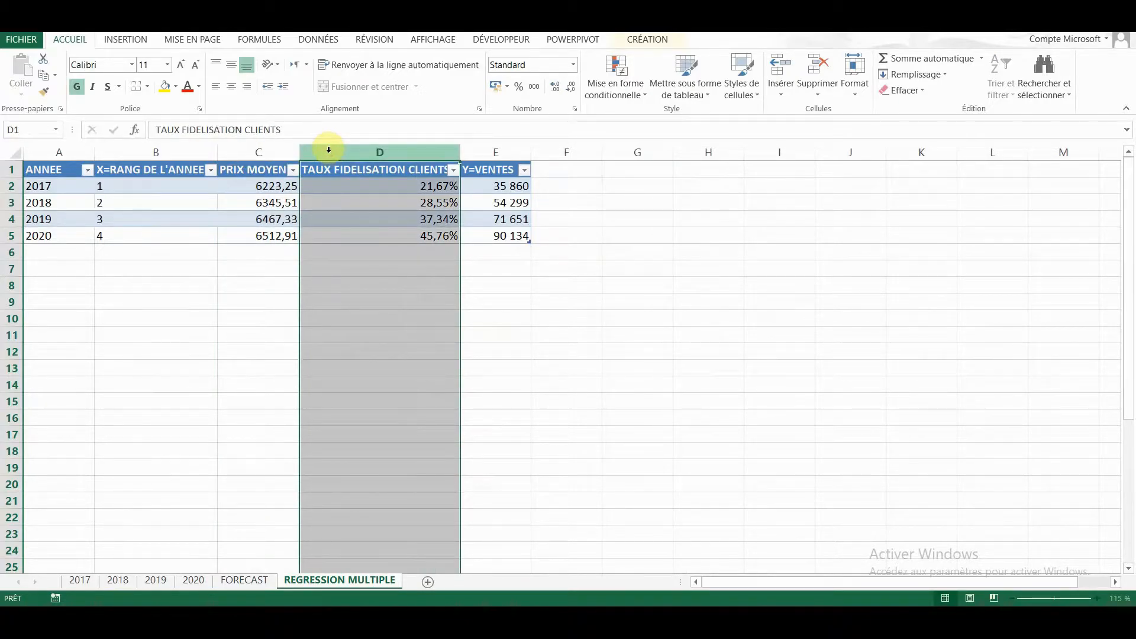
{"action": "left_click", "coordinate": [60, 271]}
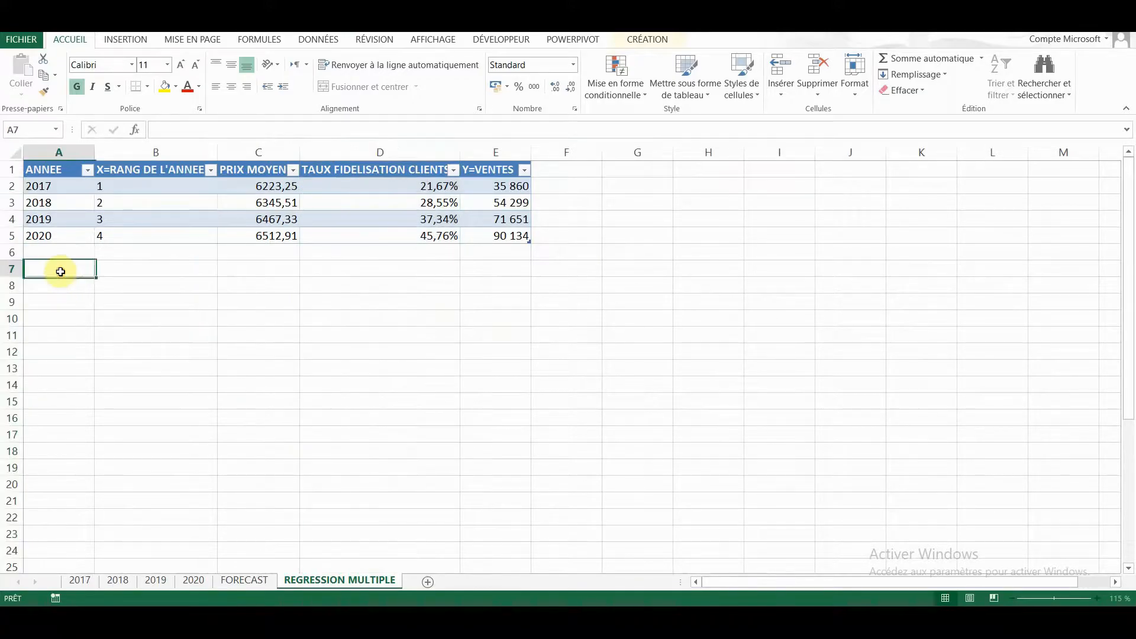
Make sure the Analysis ToolPak add-in is enabled among the Excel add-ins
{"action": "left_click", "coordinate": [333, 38]}
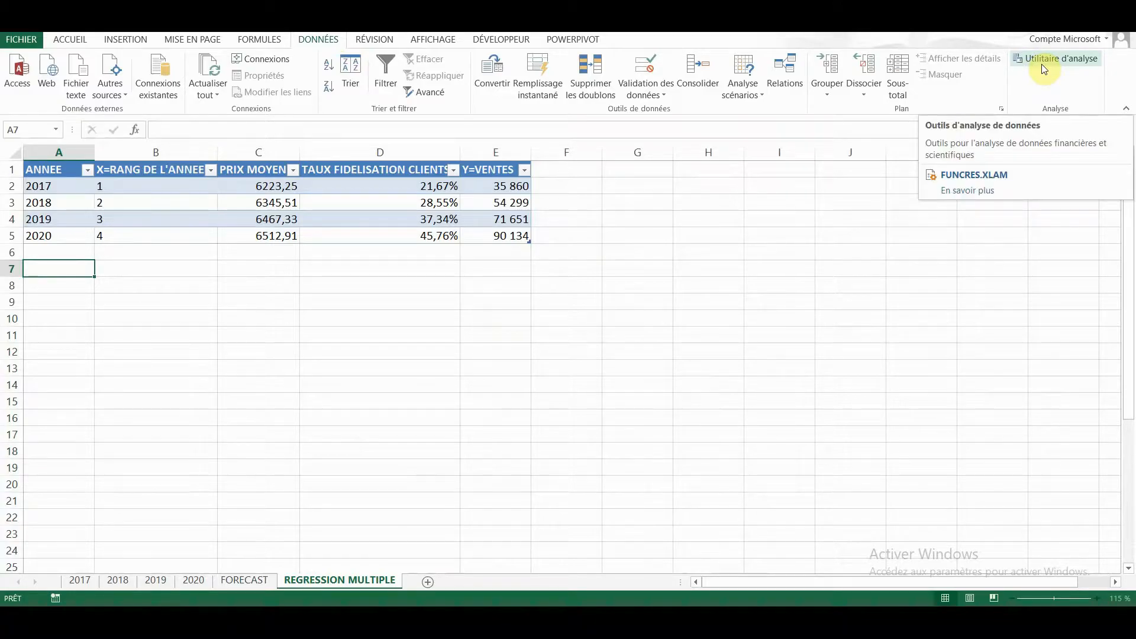
{"action": "left_click", "coordinate": [19, 41]}
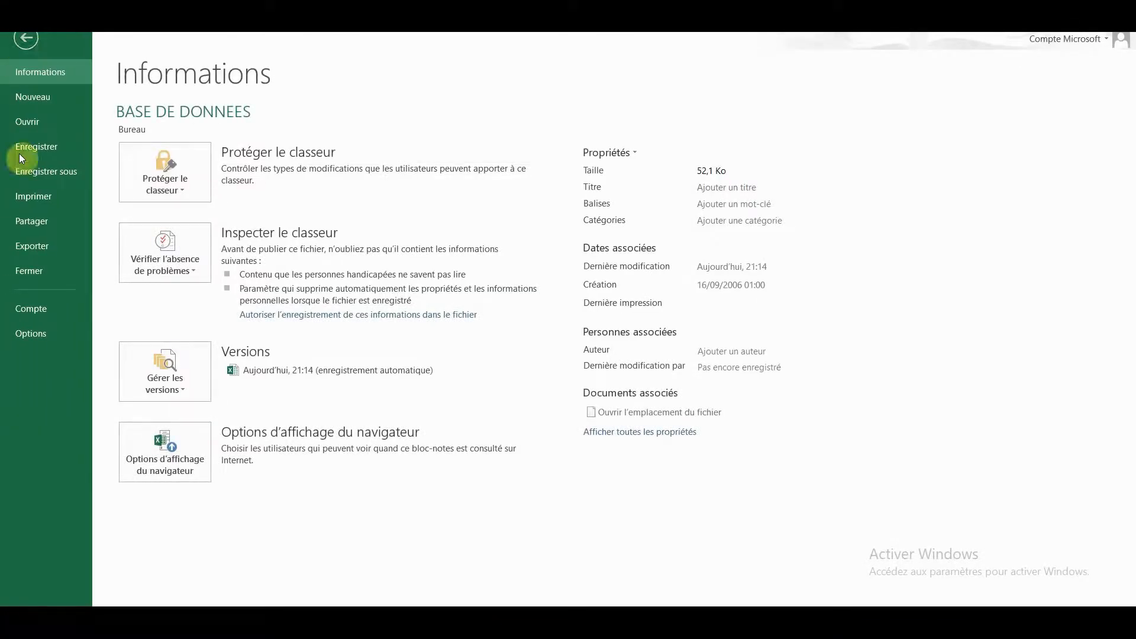
{"action": "left_click", "coordinate": [33, 332]}
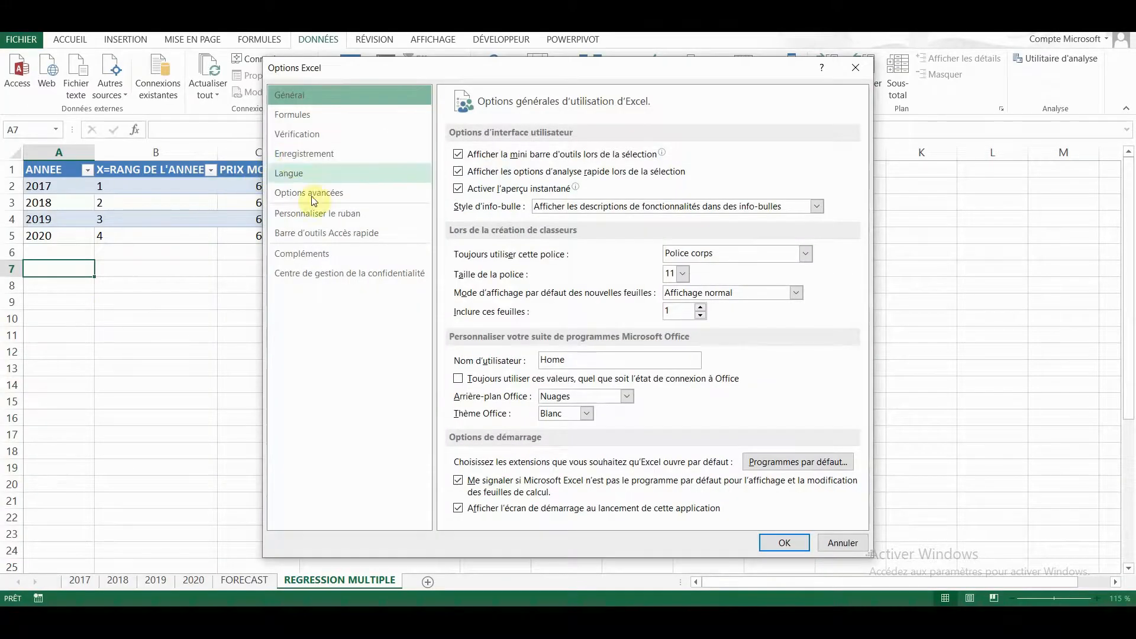
{"action": "left_click", "coordinate": [315, 259]}
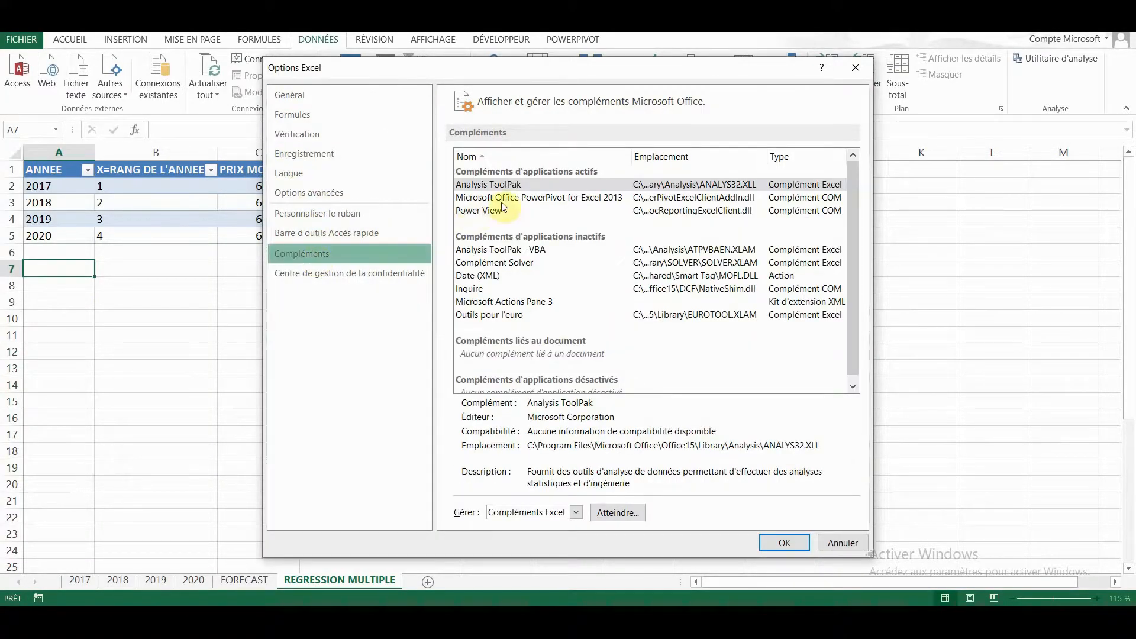
{"action": "left_click", "coordinate": [525, 186]}
{"action": "left_click", "coordinate": [624, 507]}
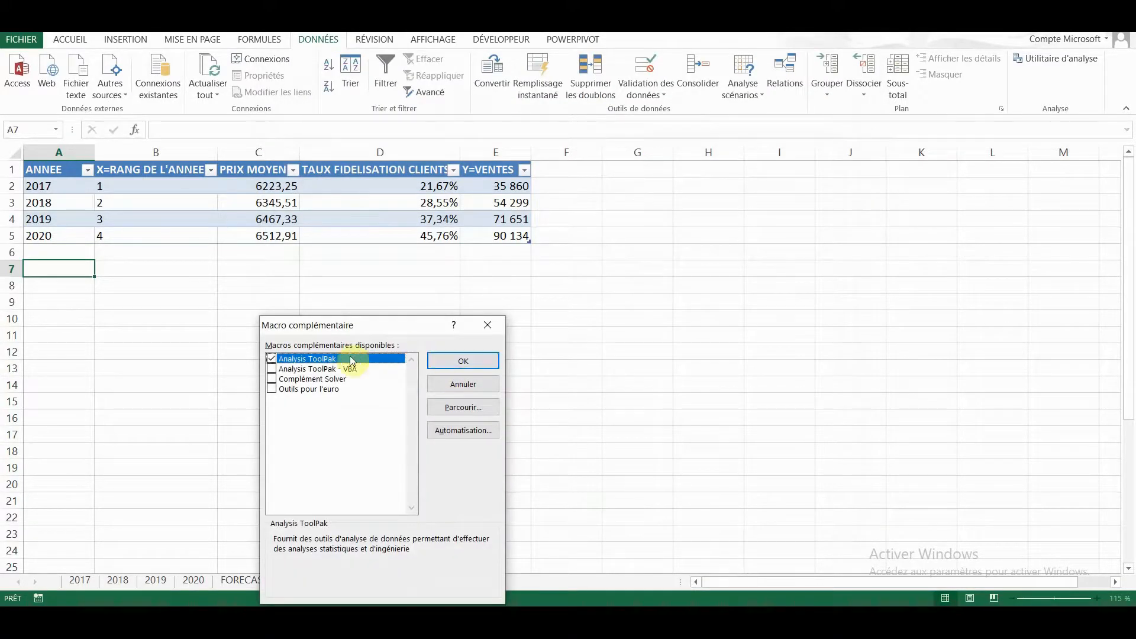
{"action": "left_click", "coordinate": [470, 355]}
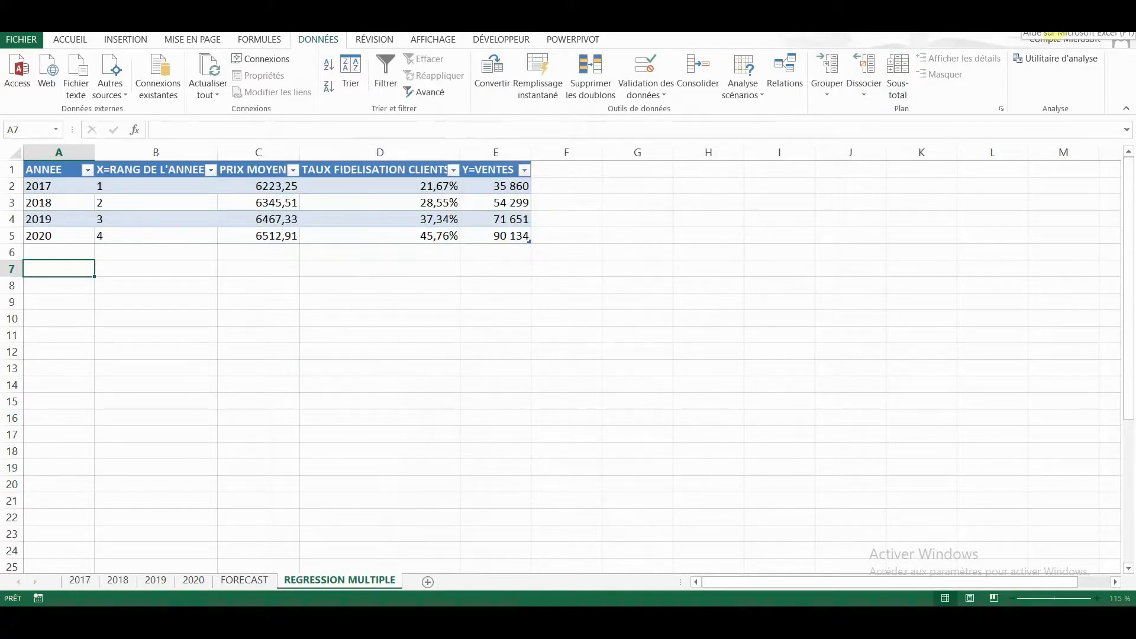
Start a Régression linéaire analysis with E1:E5 as the Y range and B1:D5 as the X range
{"action": "left_click", "coordinate": [1050, 53]}
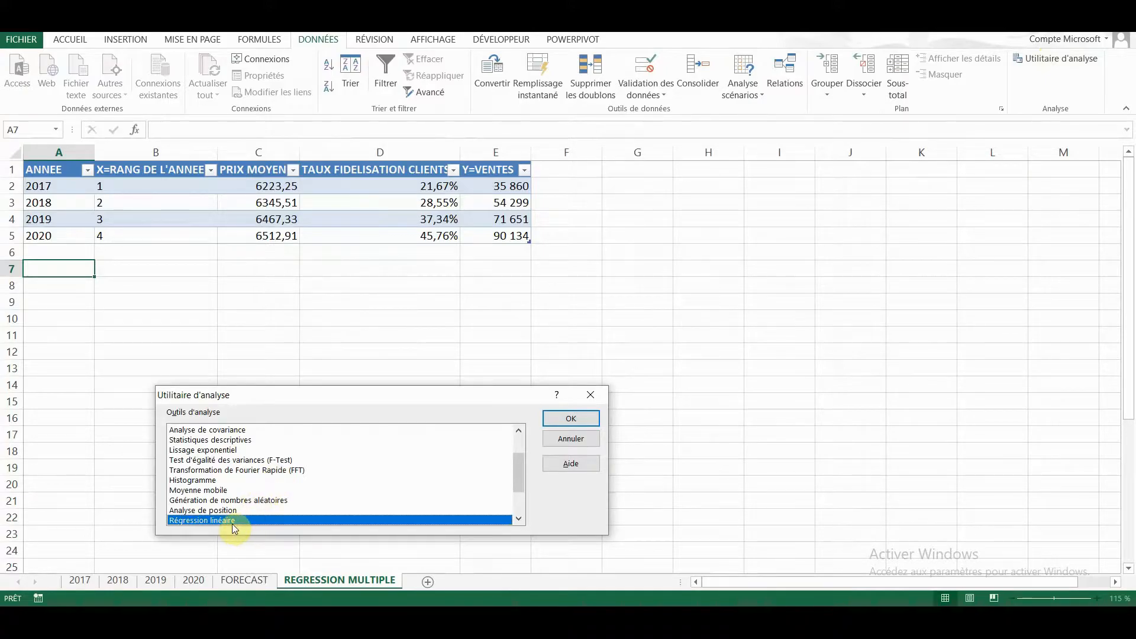
{"action": "left_click", "coordinate": [557, 415]}
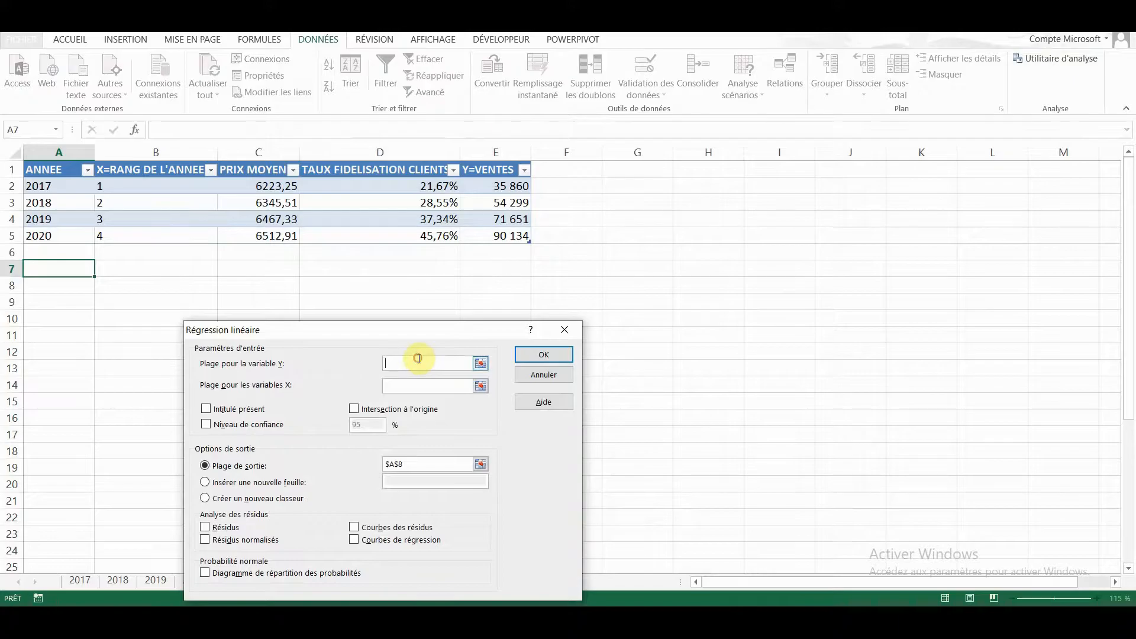
{"action": "left_click_drag", "start_coordinate": [491, 172], "coordinate": [486, 235]}
{"action": "left_click", "coordinate": [426, 387]}
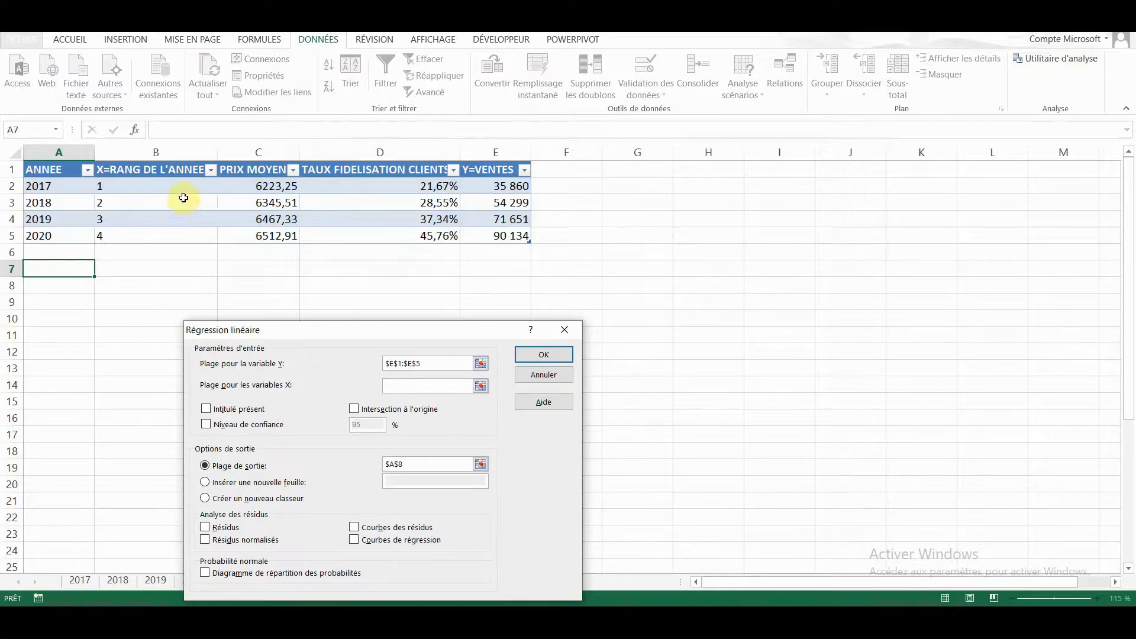
{"action": "left_click_drag", "start_coordinate": [159, 170], "coordinate": [328, 229]}
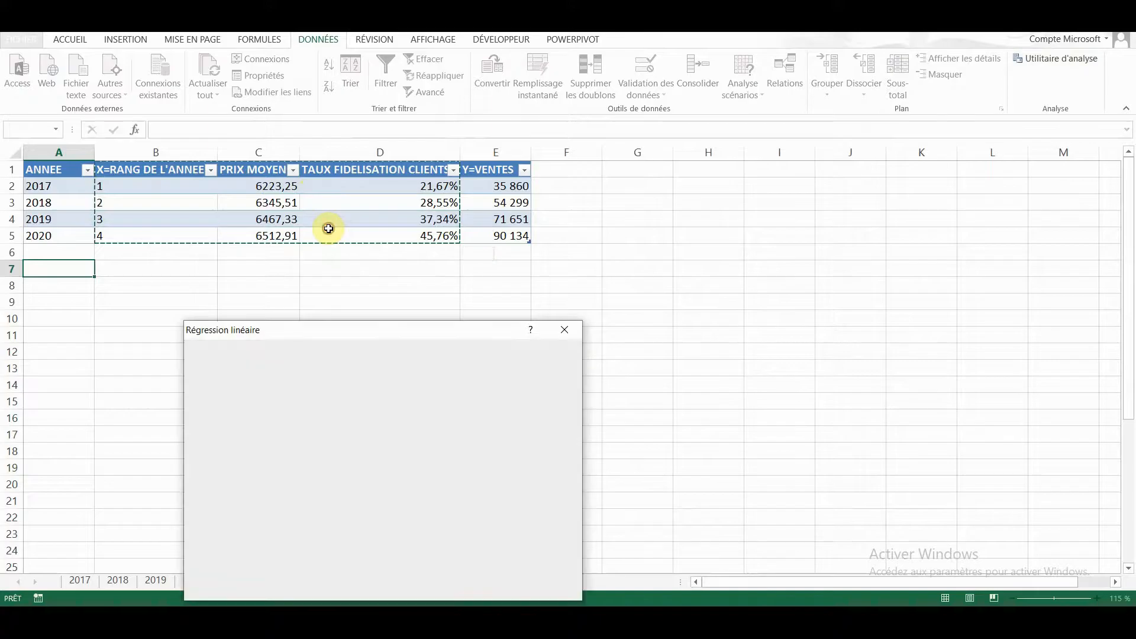
Enable Intitulé présent and the 95% Niveau de confiance for the regression
{"action": "left_click", "coordinate": [205, 408]}
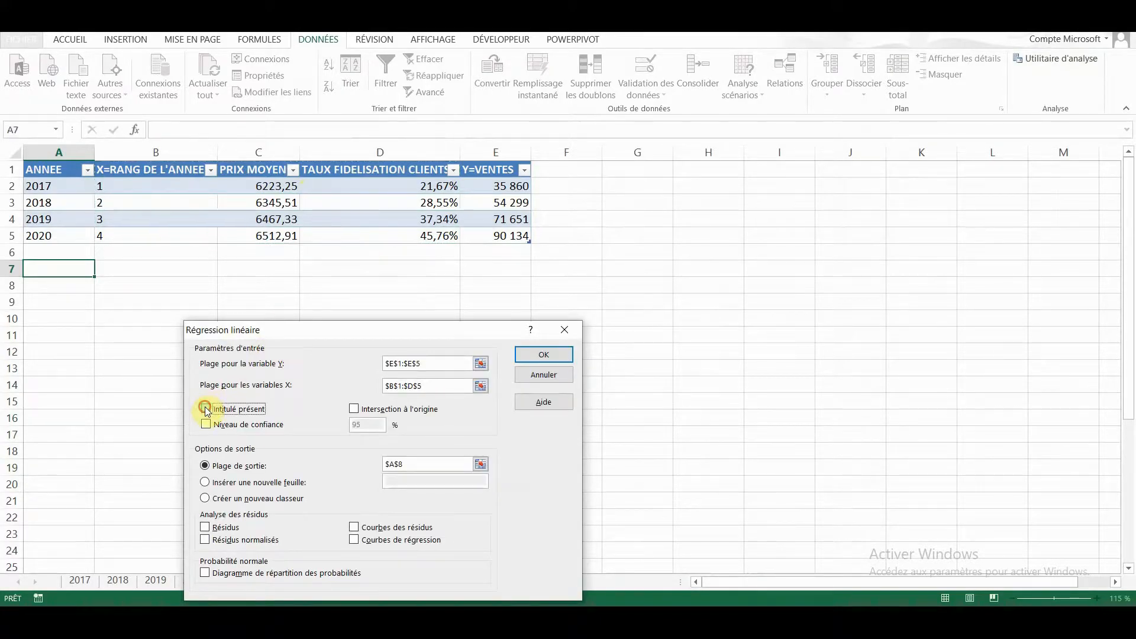
{"action": "left_click", "coordinate": [206, 409]}
{"action": "left_click", "coordinate": [205, 425]}
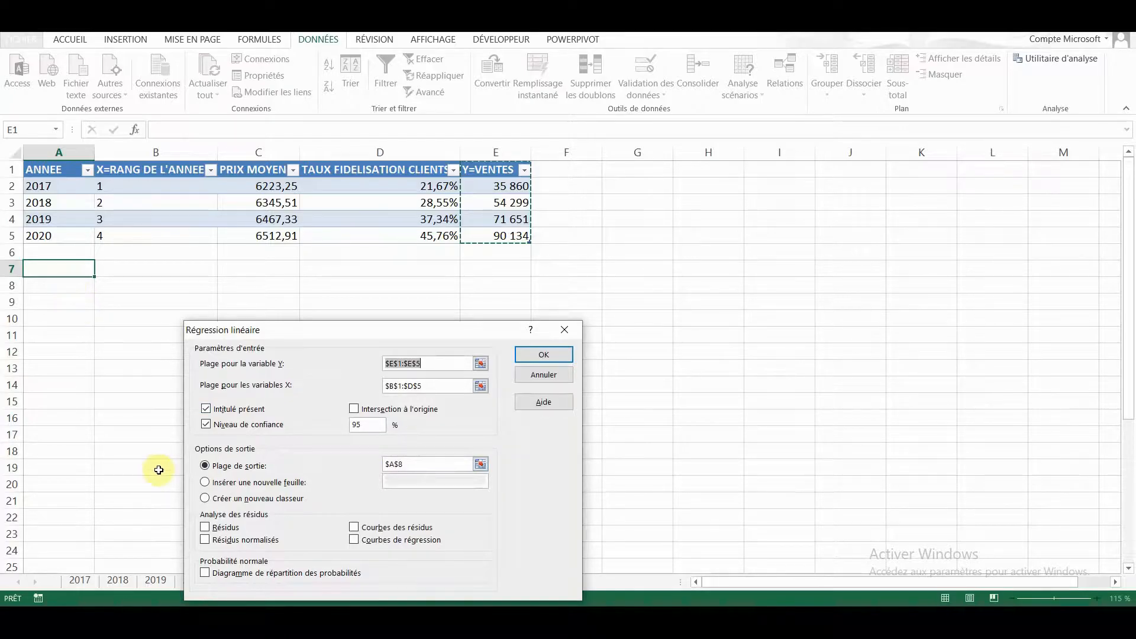
Include Résidus, Résidus normalisés, Courbes des résidus and Courbes de régression, and generate the regression report at A8
{"action": "left_click", "coordinate": [205, 527]}
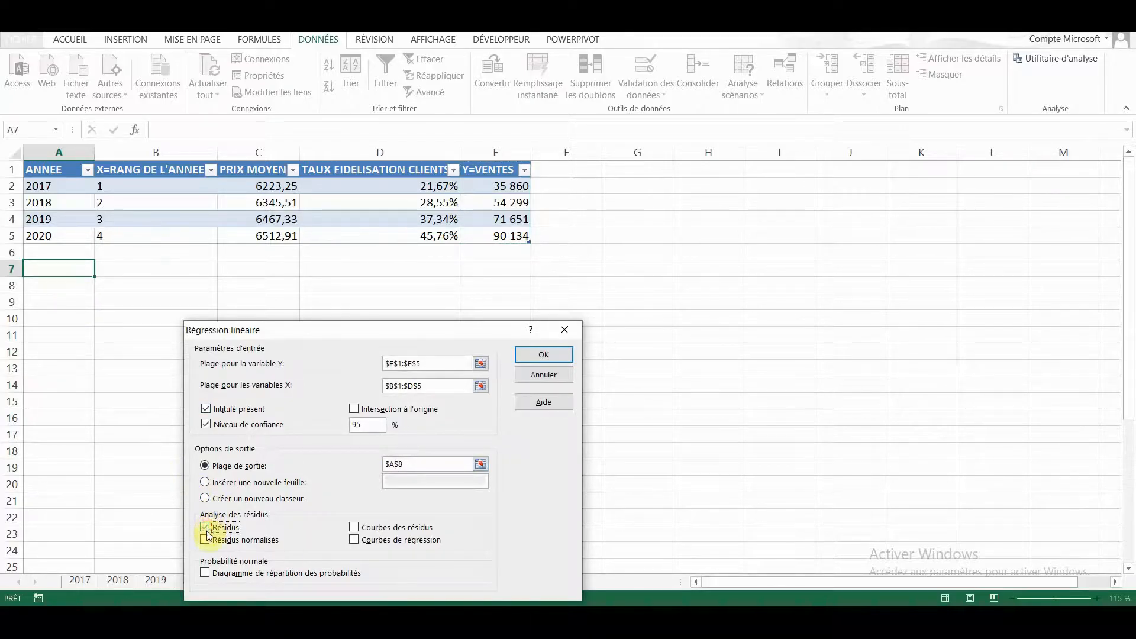
{"action": "left_click", "coordinate": [205, 540]}
{"action": "left_click", "coordinate": [355, 527]}
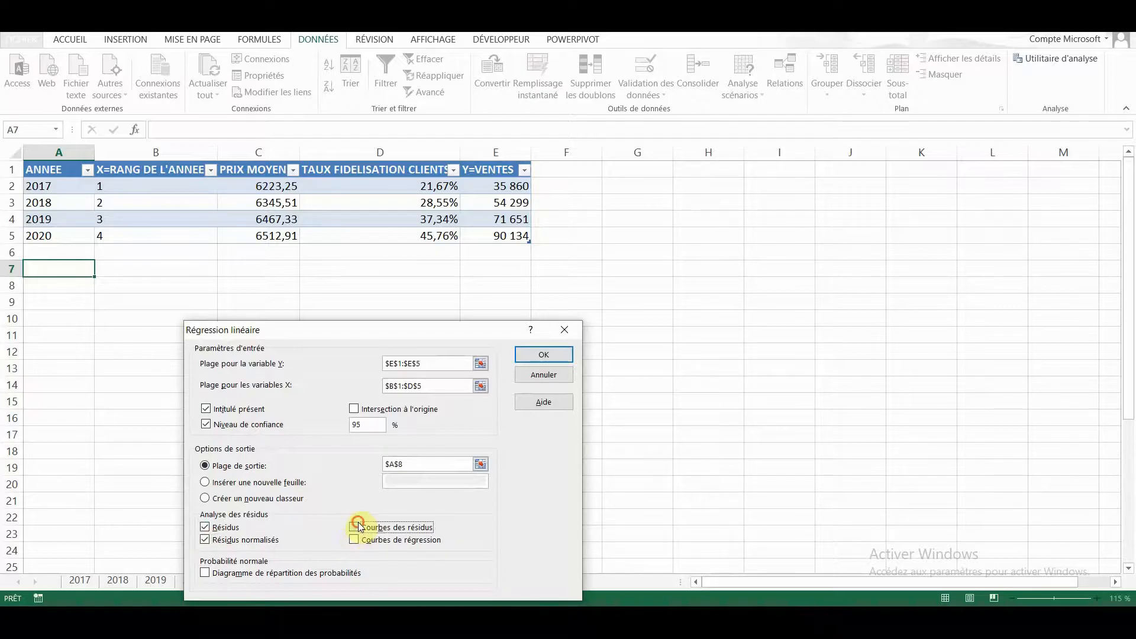
{"action": "left_click", "coordinate": [355, 541]}
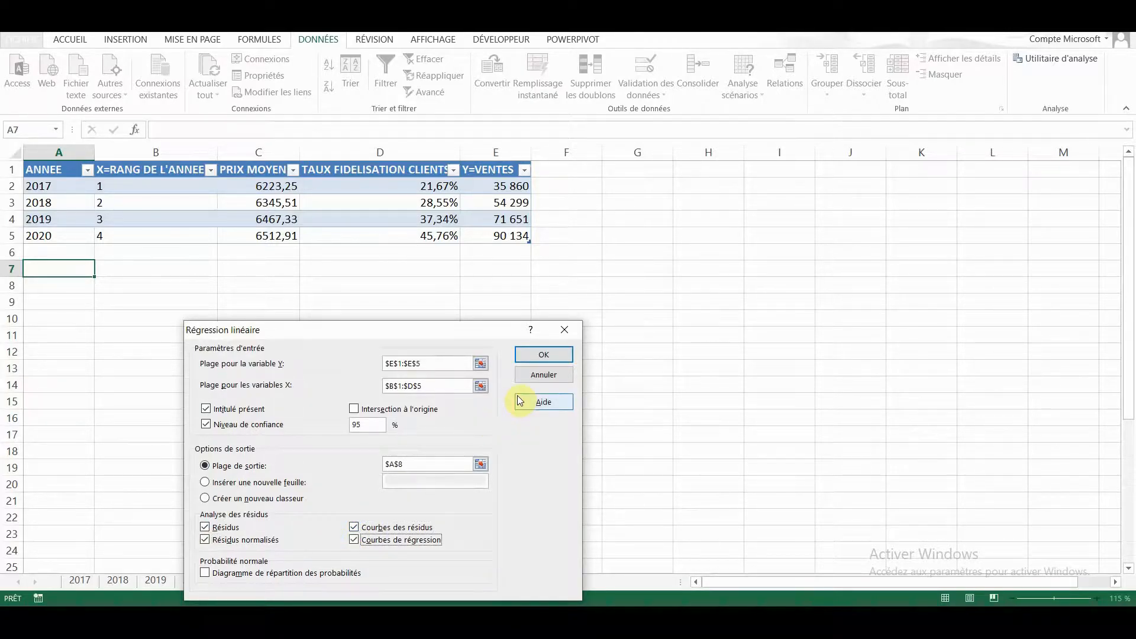
{"action": "left_click", "coordinate": [543, 354]}
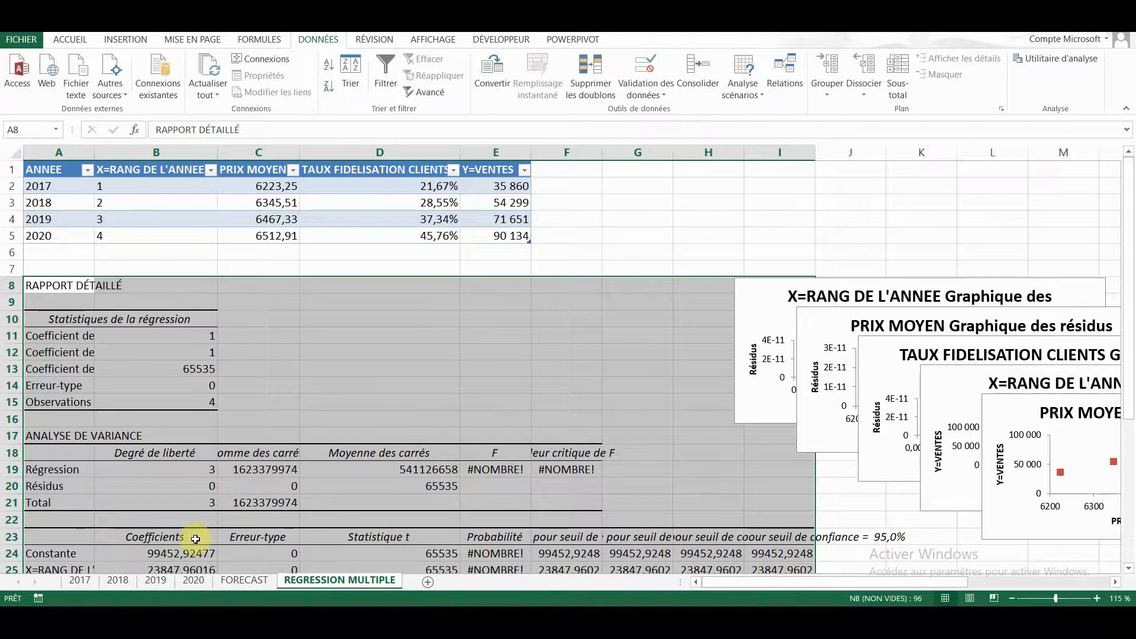
Add a table column headed EQUATION in F1, beside Y=VENTES
{"action": "left_click_drag", "start_coordinate": [195, 538], "coordinate": [10, 514]}
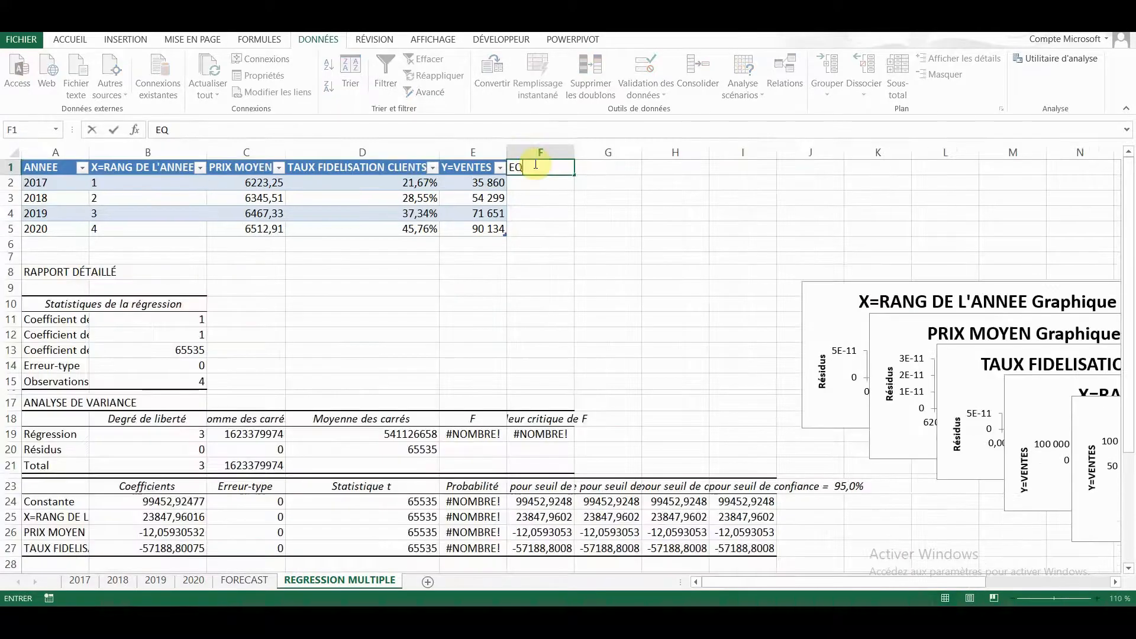
{"action": "type", "text": "UATION"}
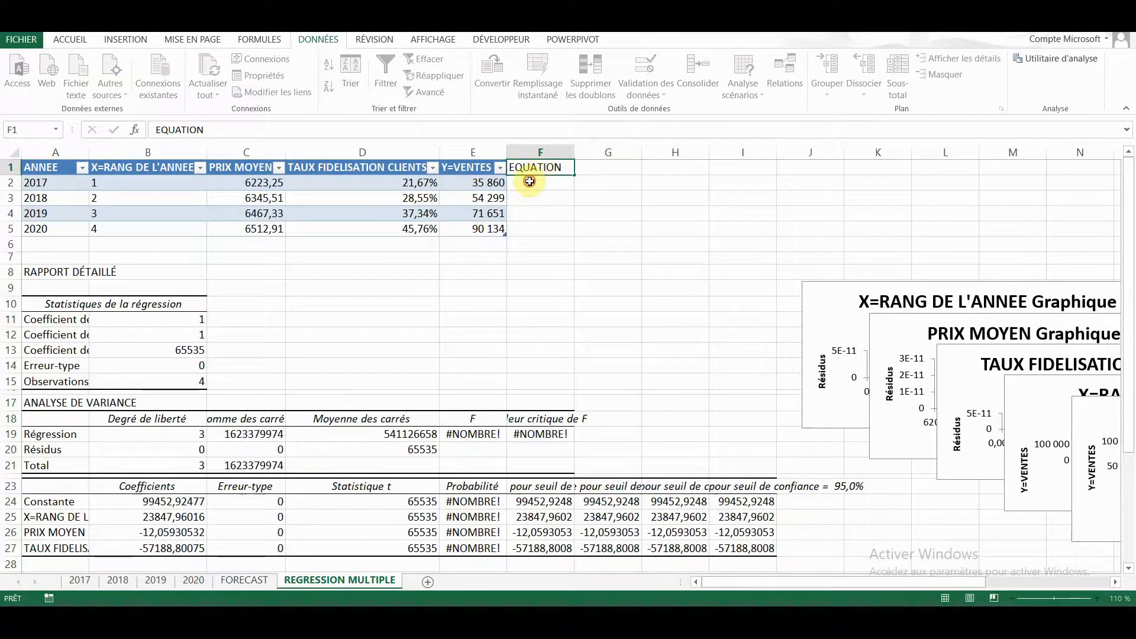
{"action": "key", "text": "Return"}
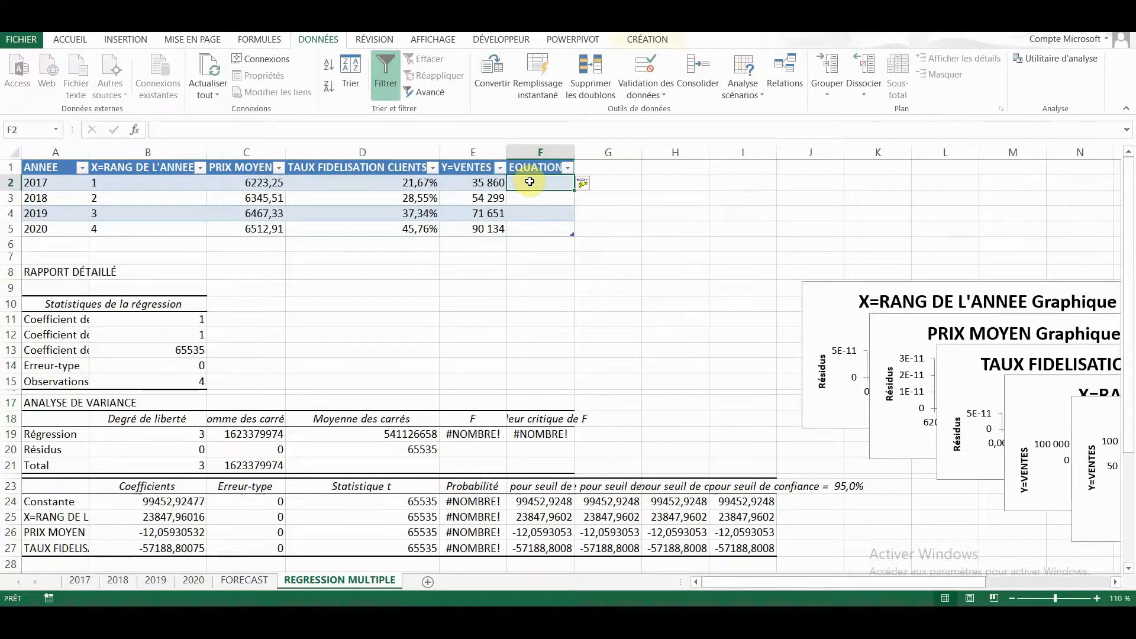
Begin the formula in F2 with the row's X=RANG DE L'ANNEE times B25 plus its PRIX MOYEN times B26
{"action": "type", "text": "="}
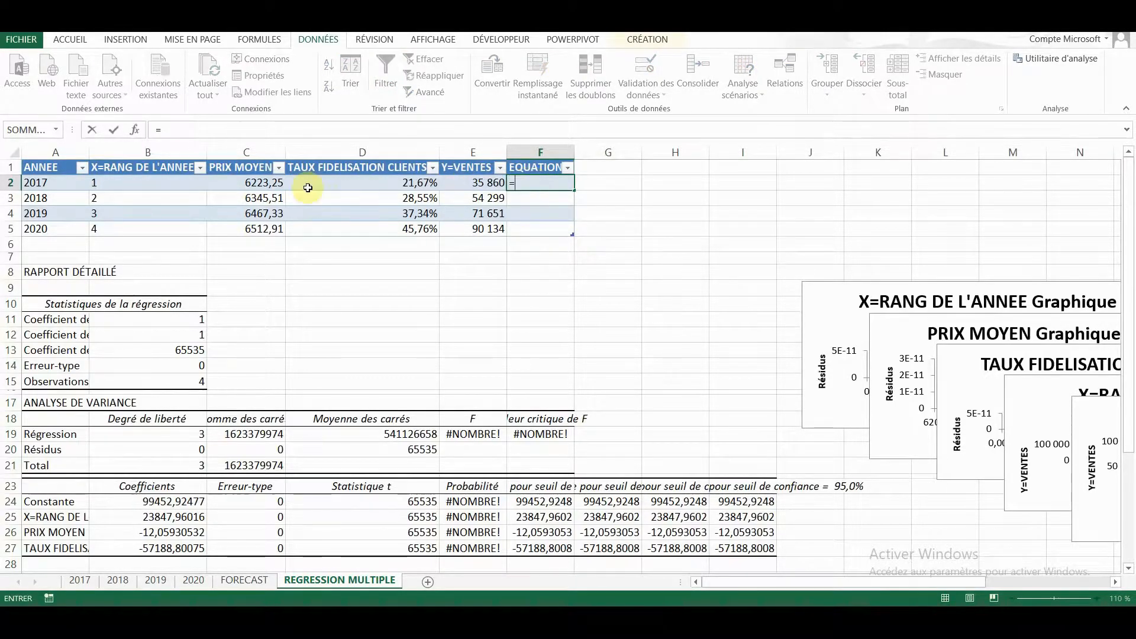
{"action": "left_click", "coordinate": [166, 181]}
{"action": "type", "text": "*"}
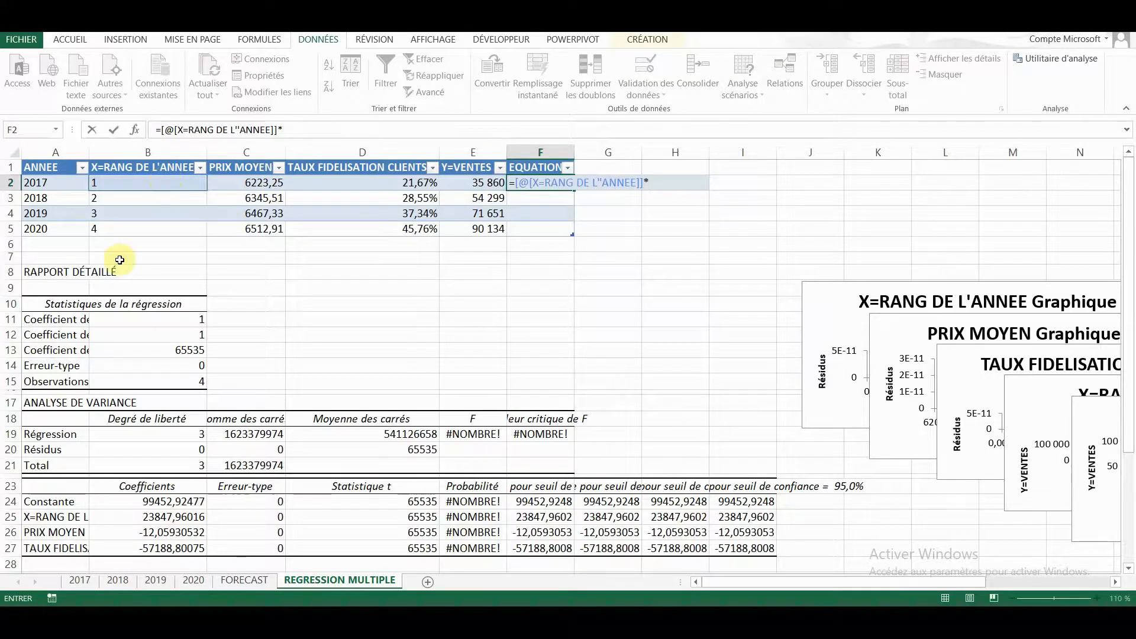
{"action": "left_click", "coordinate": [143, 517]}
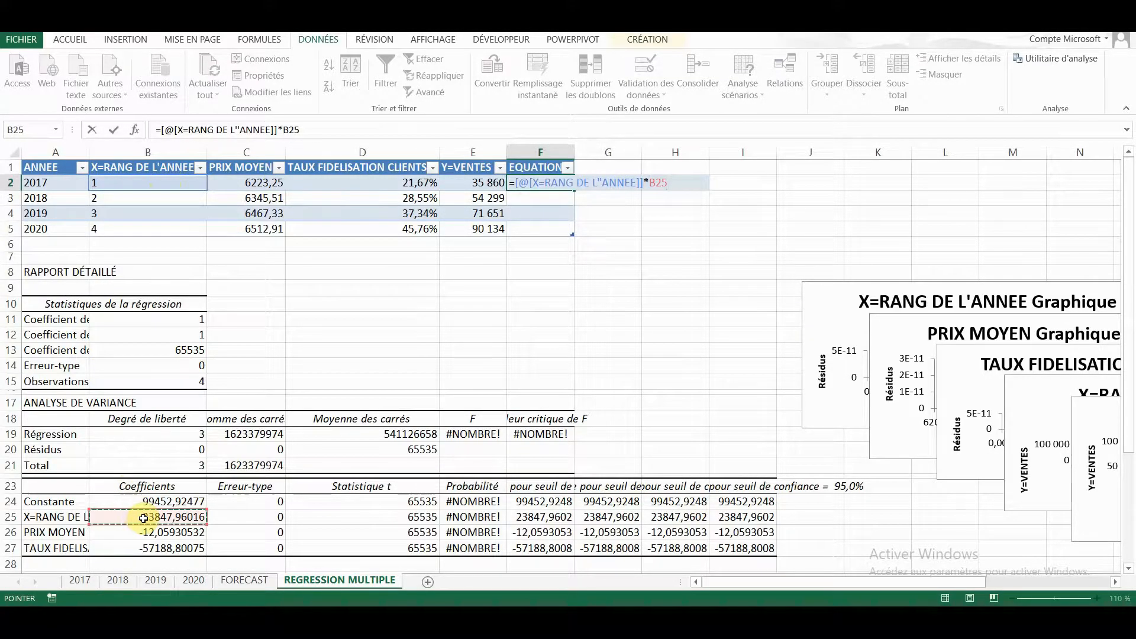
{"action": "type", "text": "+"}
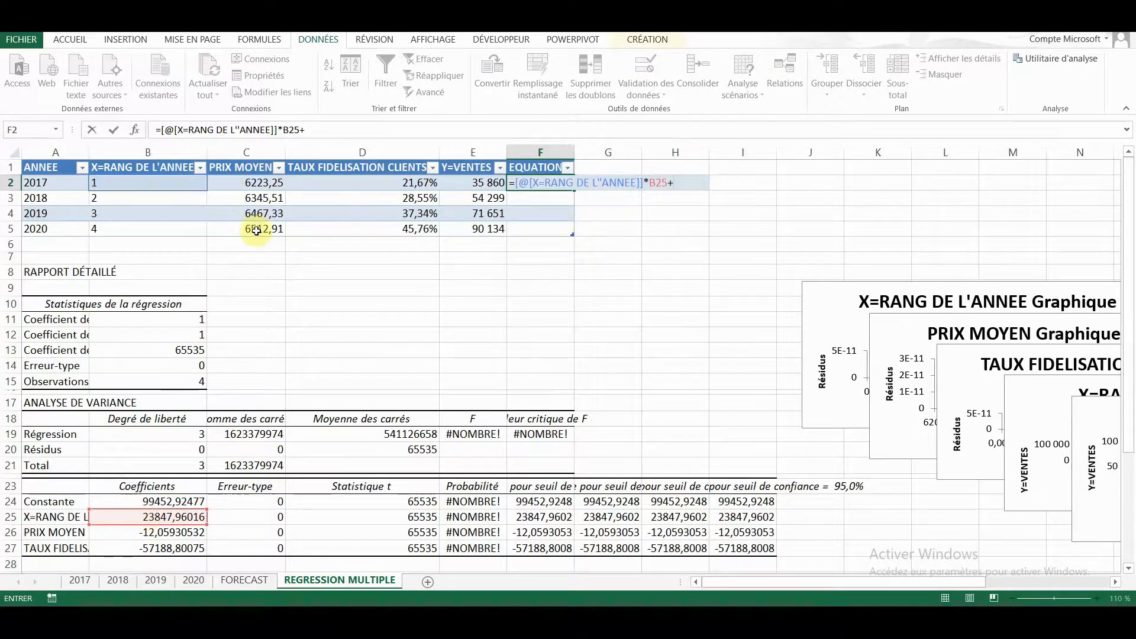
{"action": "left_click", "coordinate": [260, 183]}
{"action": "type", "text": "*"}
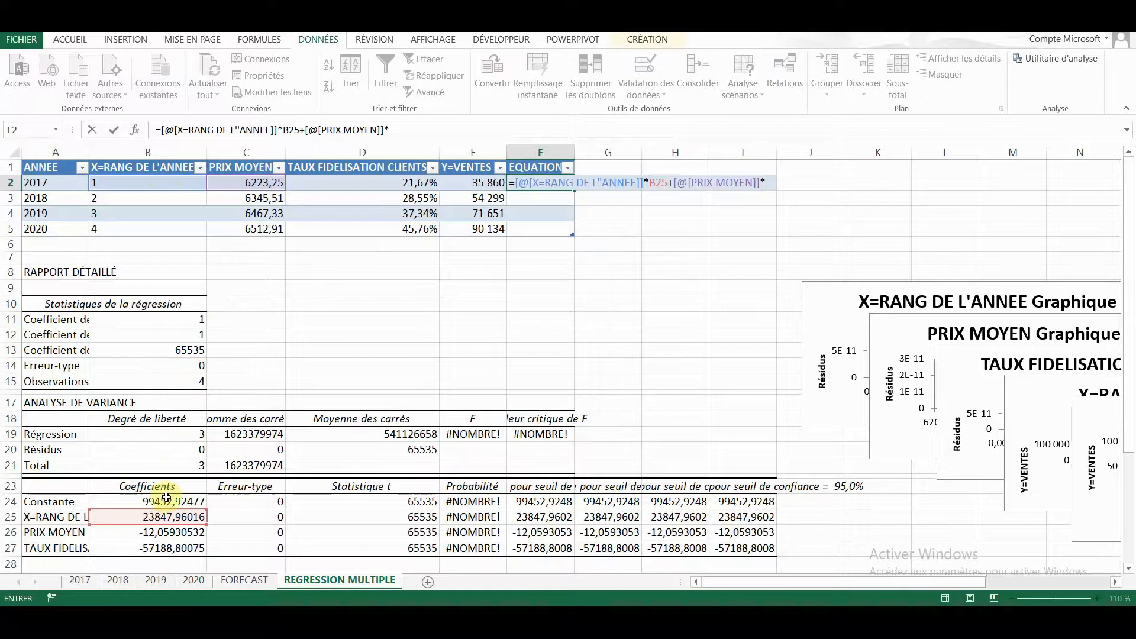
{"action": "left_click", "coordinate": [165, 530]}
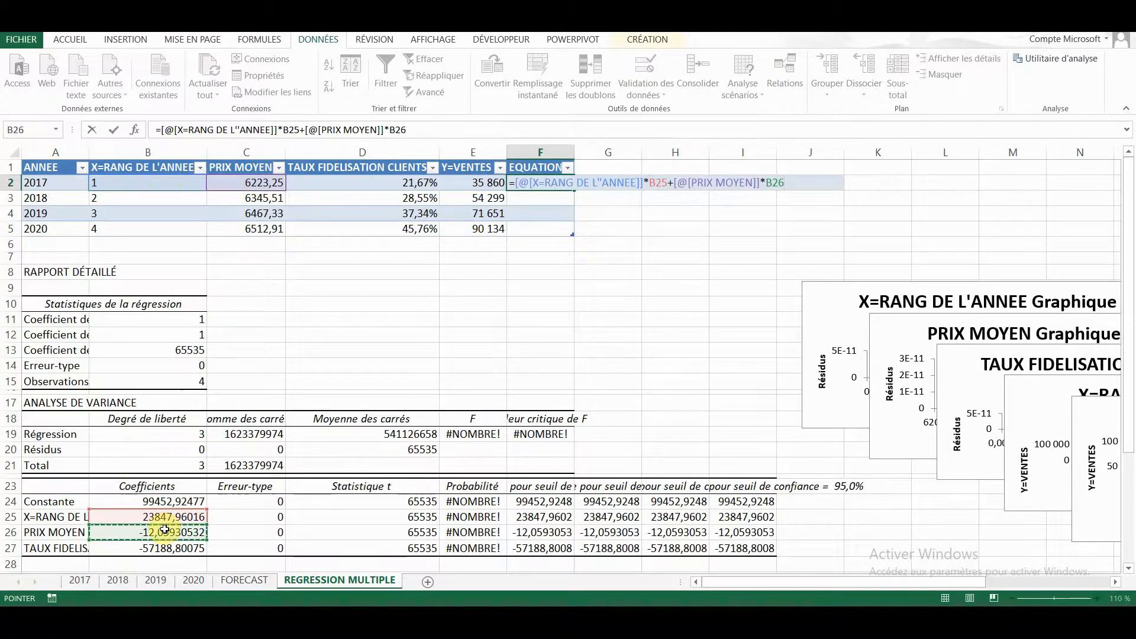
Extend the F2 formula with TAUX FIDELISATION CLIENTS times B27 plus the constant in B24
{"action": "type", "text": "+"}
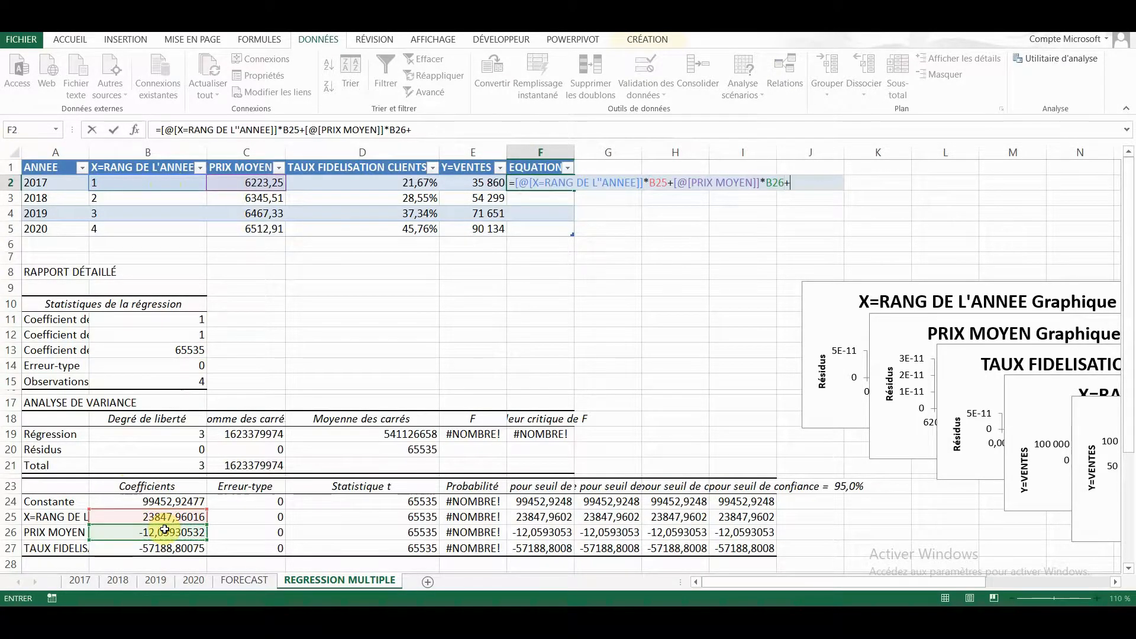
{"action": "left_click", "coordinate": [366, 190]}
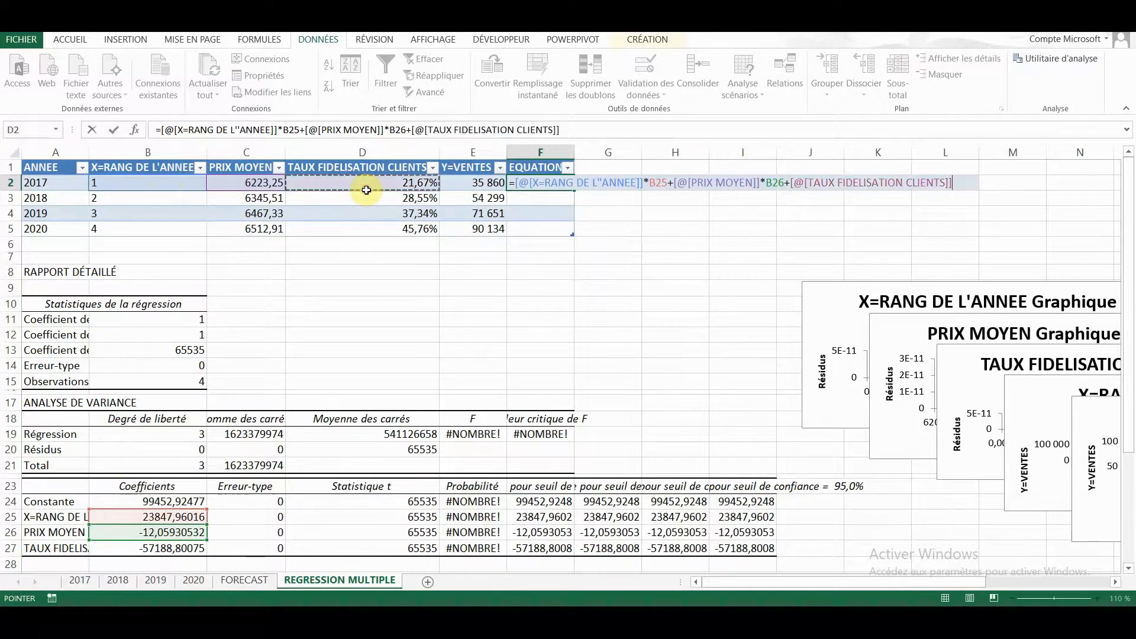
{"action": "type", "text": "*"}
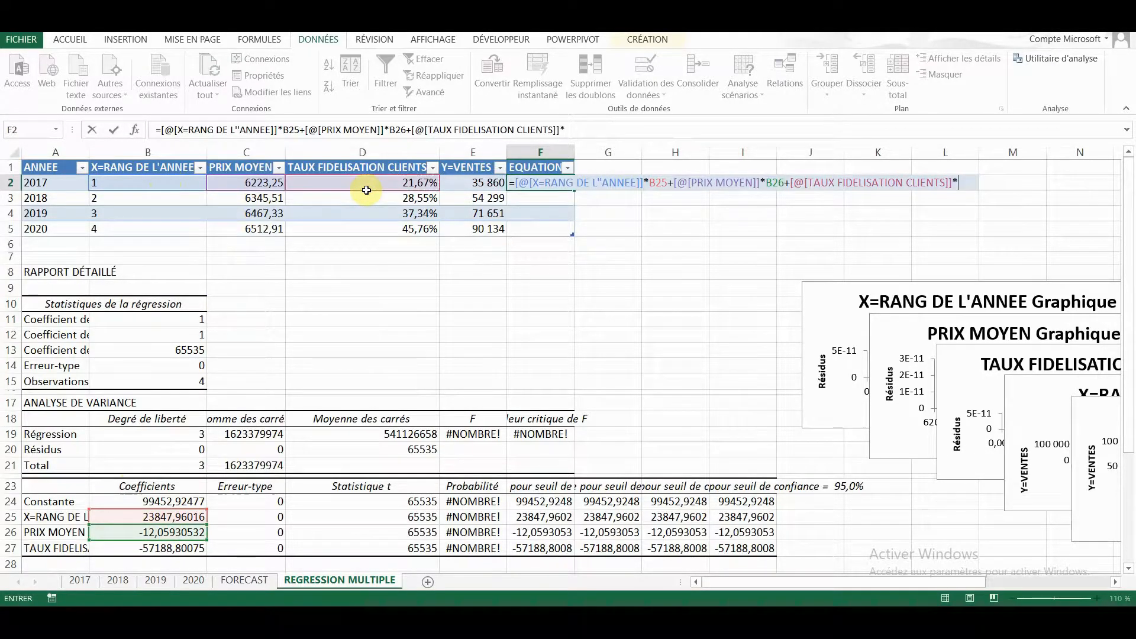
{"action": "left_click", "coordinate": [122, 549]}
{"action": "type", "text": "+"}
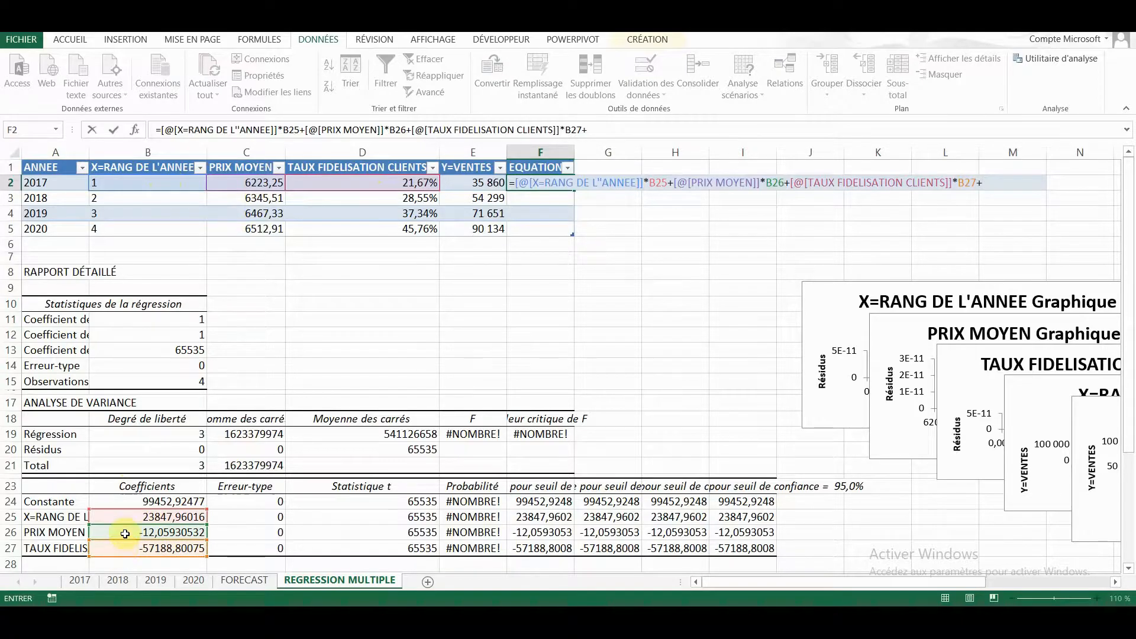
{"action": "left_click", "coordinate": [141, 500]}
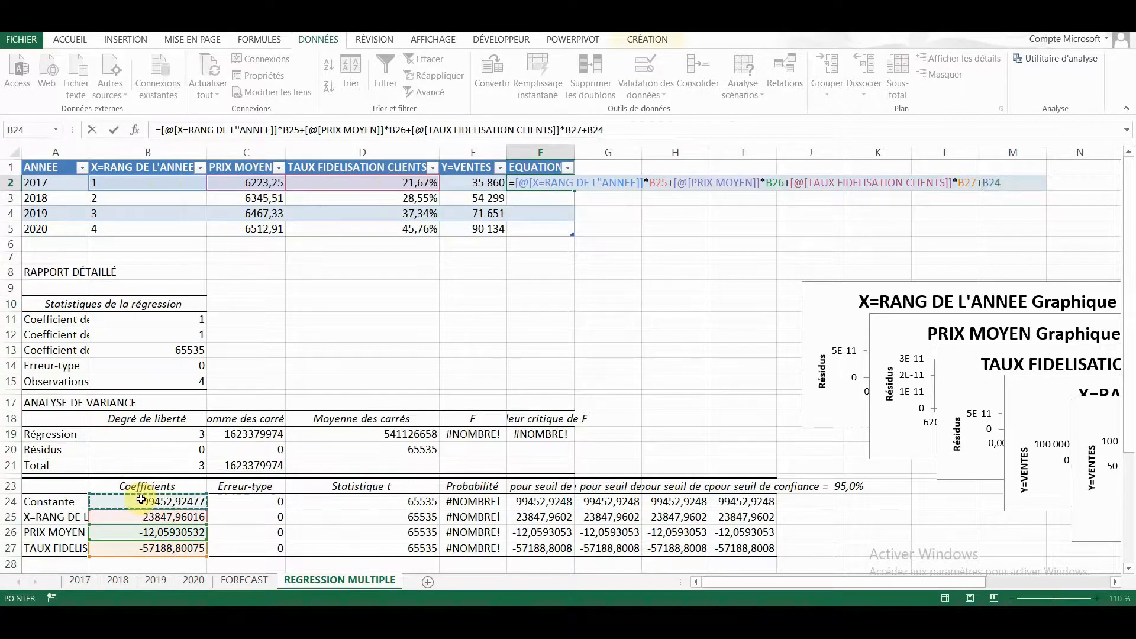
Make the references to B25, B26, B27 and B24 in the F2 formula absolute and enter the formula
{"action": "double_click", "coordinate": [294, 129]}
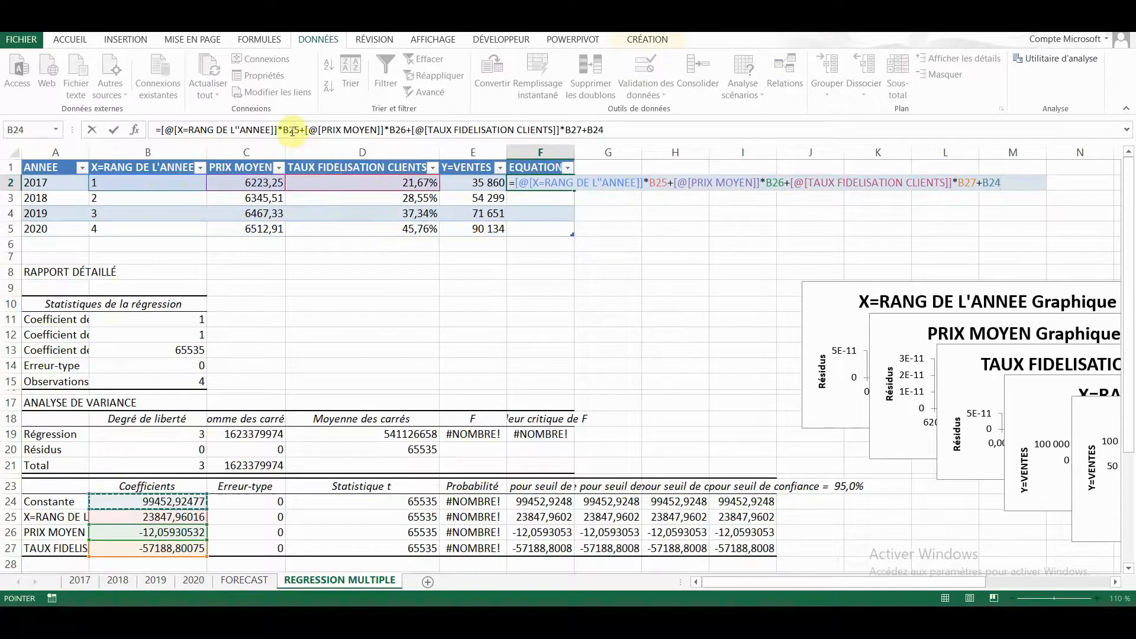
{"action": "type", "text": "b$25"}
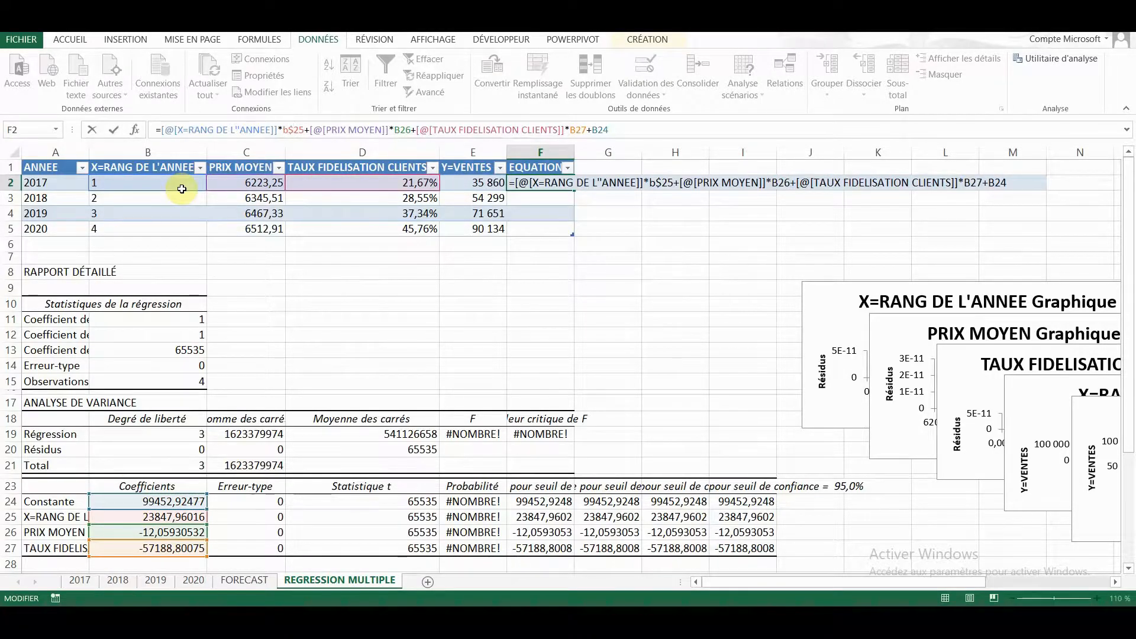
{"action": "type", "text": "$"}
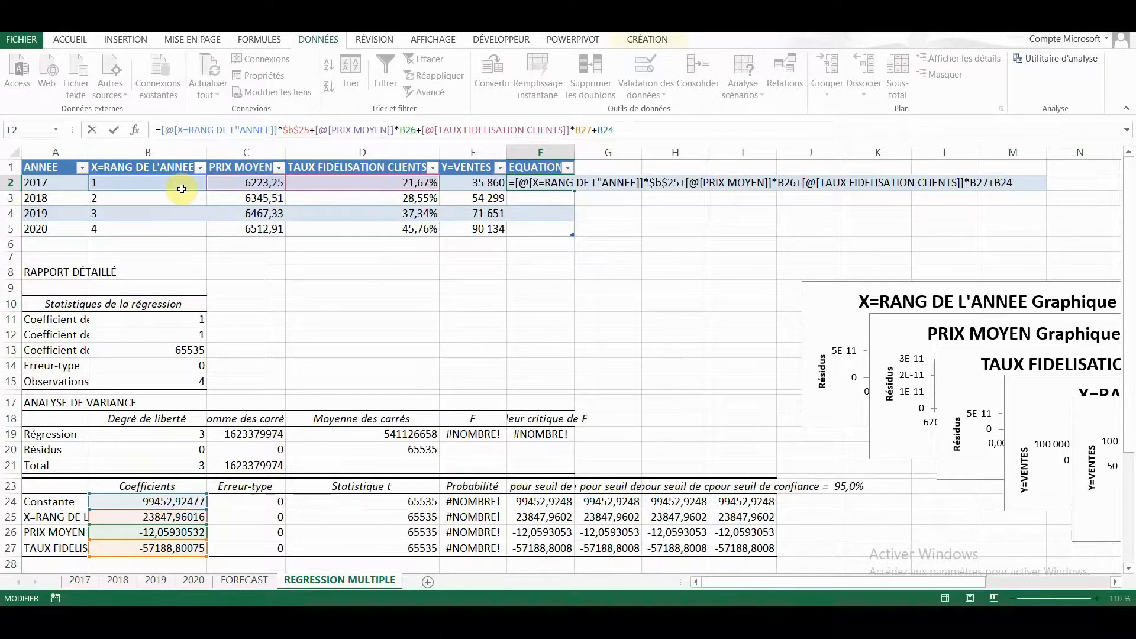
{"action": "type", "text": "$"}
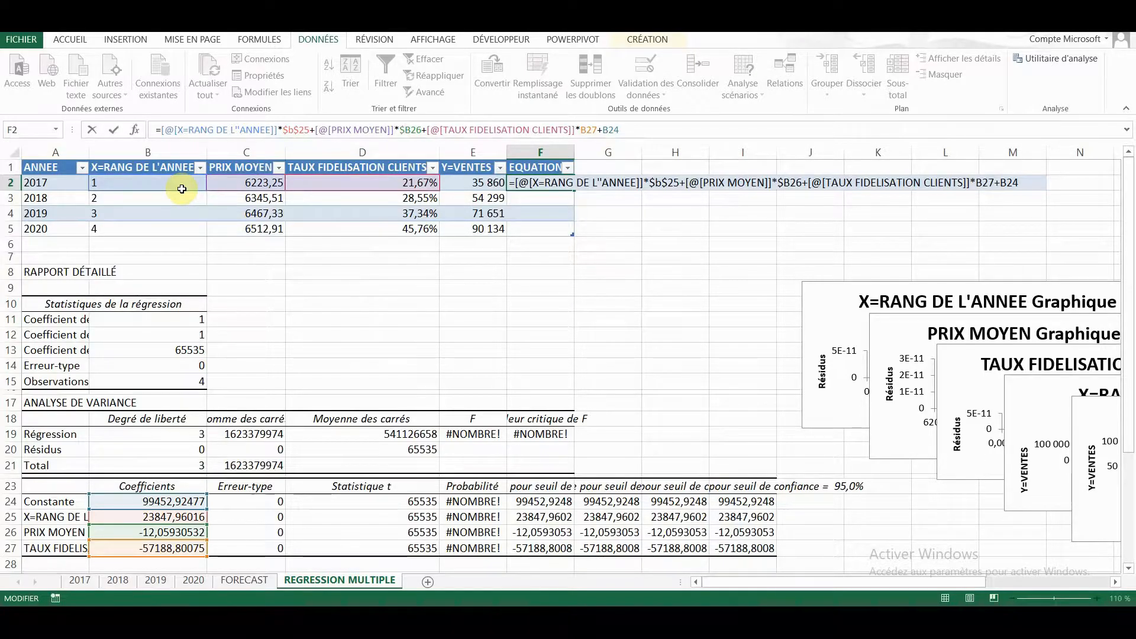
{"action": "type", "text": "$"}
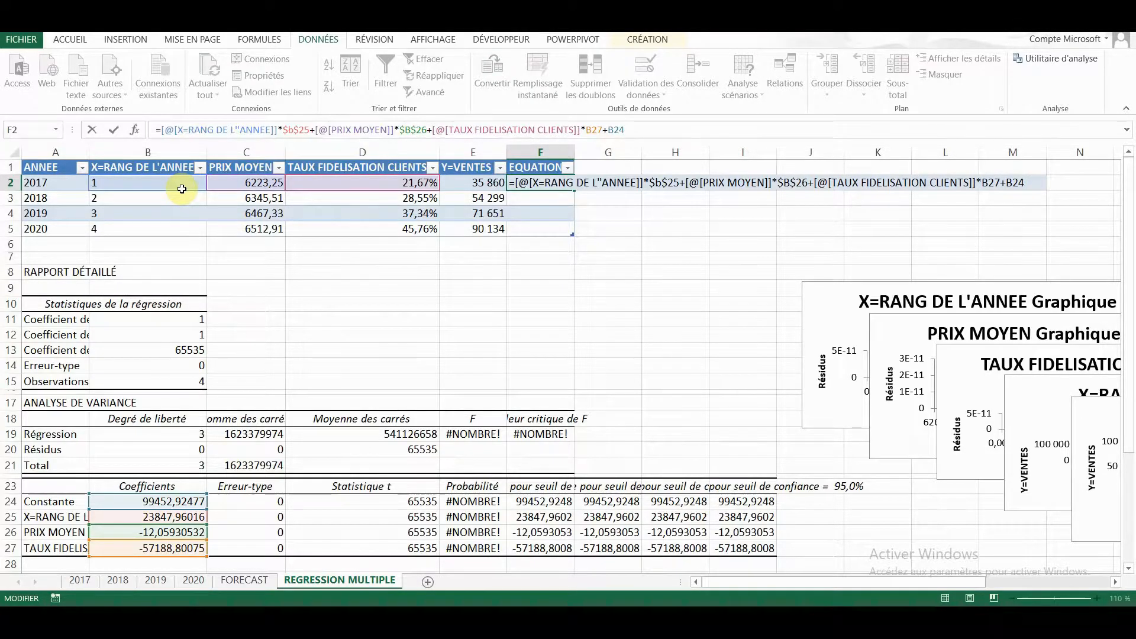
{"action": "type", "text": "$B$27+"}
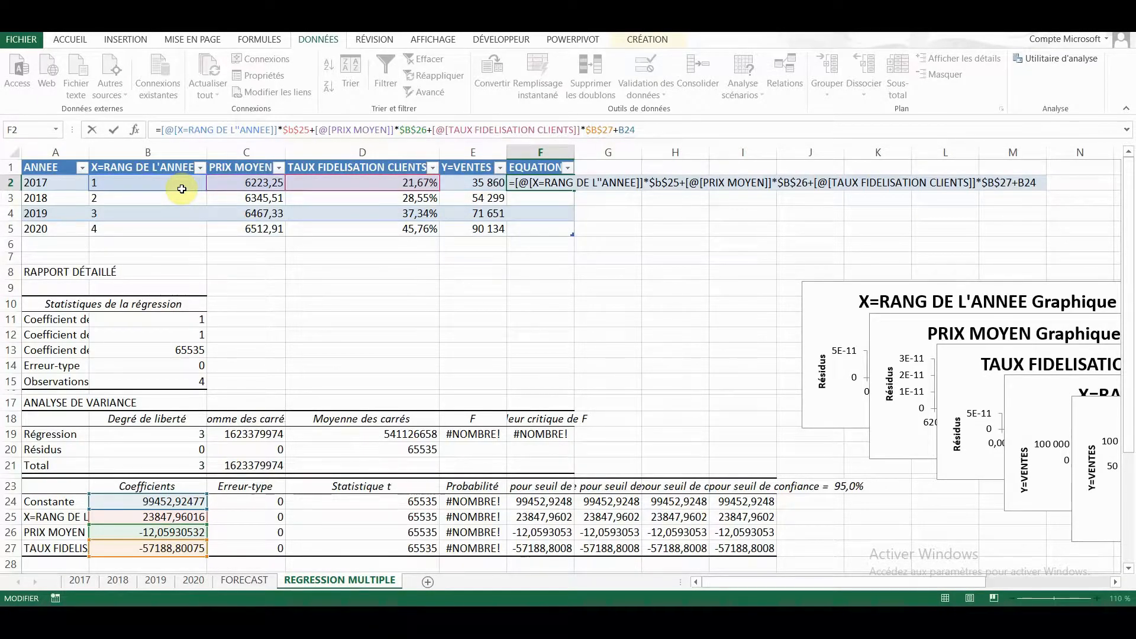
{"action": "type", "text": "$"}
{"action": "key", "text": "Right"}
{"action": "type", "text": "$"}
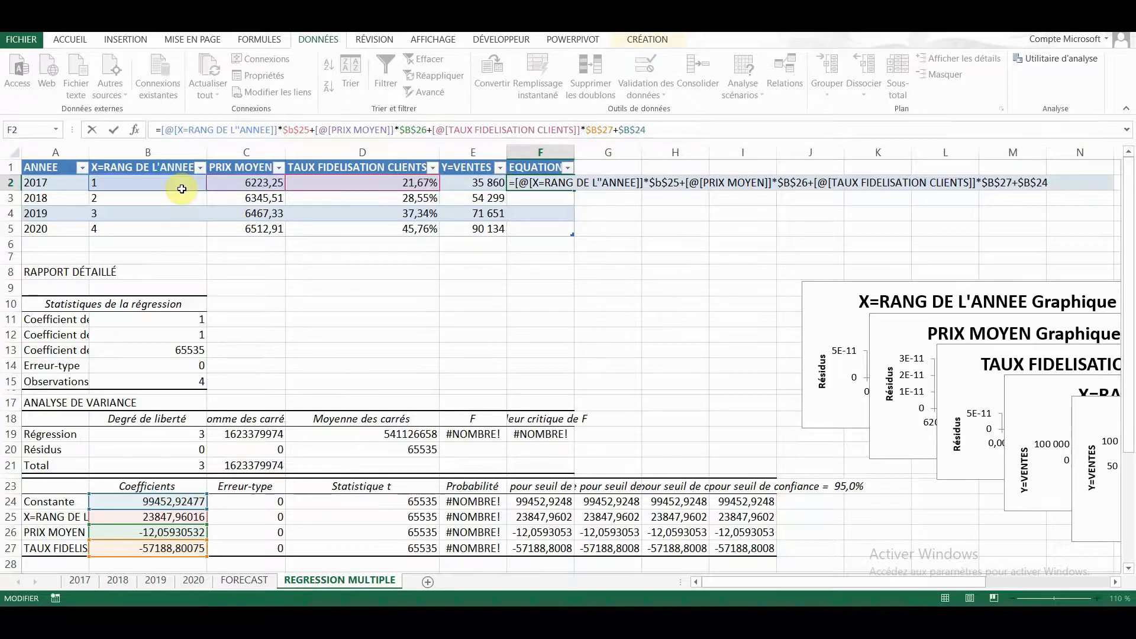
{"action": "key", "text": "Return"}
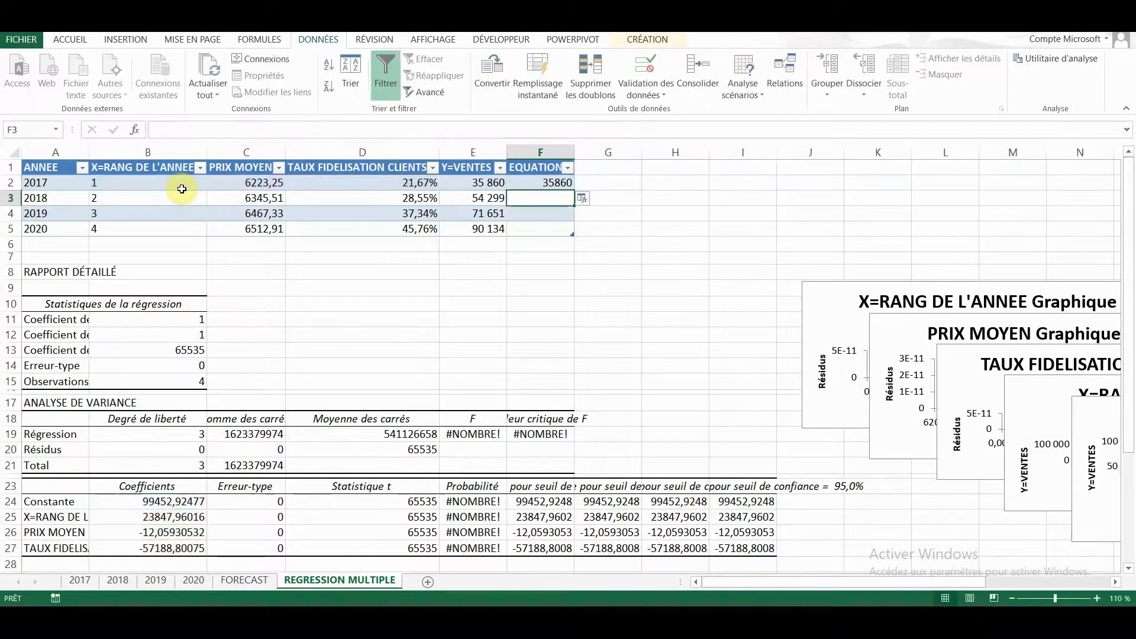
Fill the F2 formula down the EQUATION column through row 7 and delete the surplus sheet row 7
{"action": "left_click", "coordinate": [530, 179]}
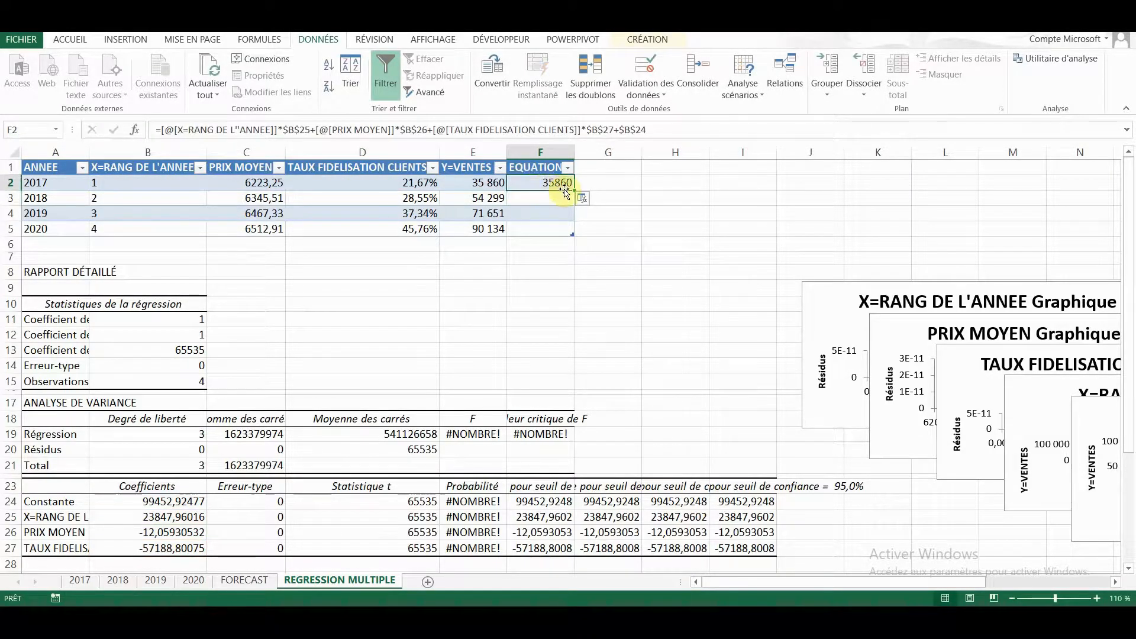
{"action": "left_click_drag", "start_coordinate": [574, 190], "coordinate": [578, 255]}
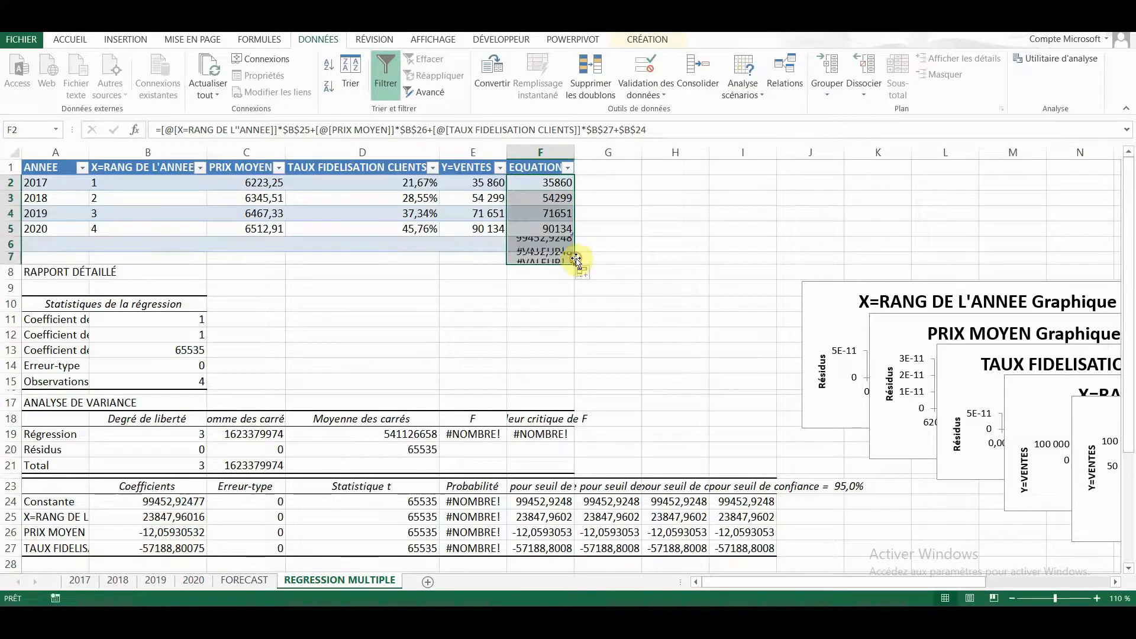
{"action": "right_click", "coordinate": [17, 259]}
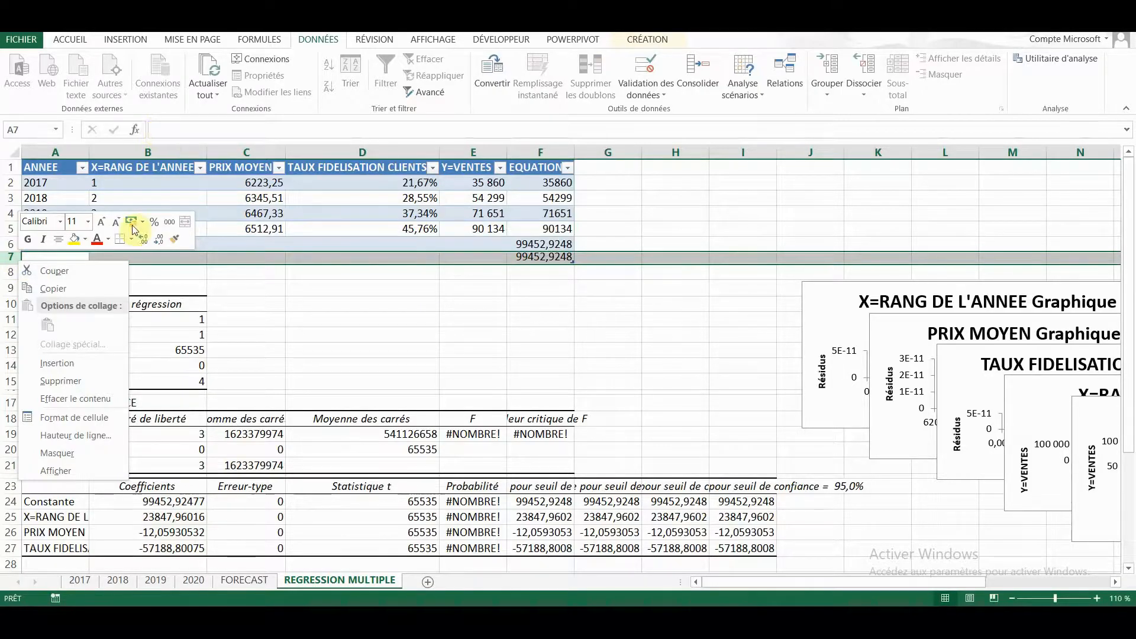
{"action": "left_click", "coordinate": [76, 380]}
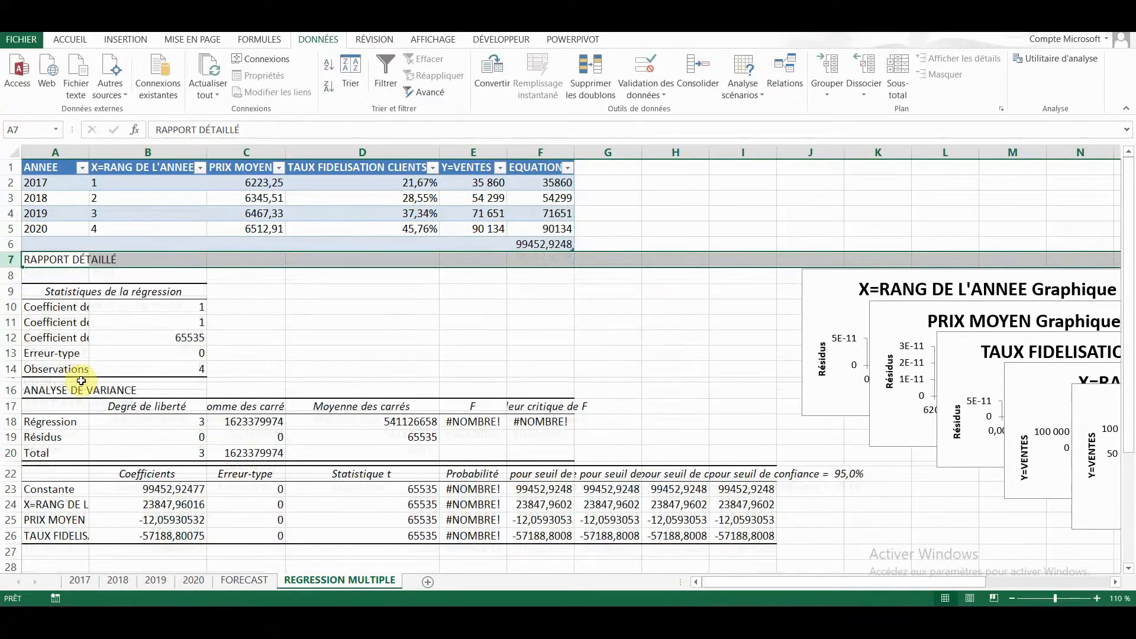
Enter year 2021 in A6 and its X=RANG DE L'ANNEE of 5 in B6
{"action": "left_click", "coordinate": [60, 240]}
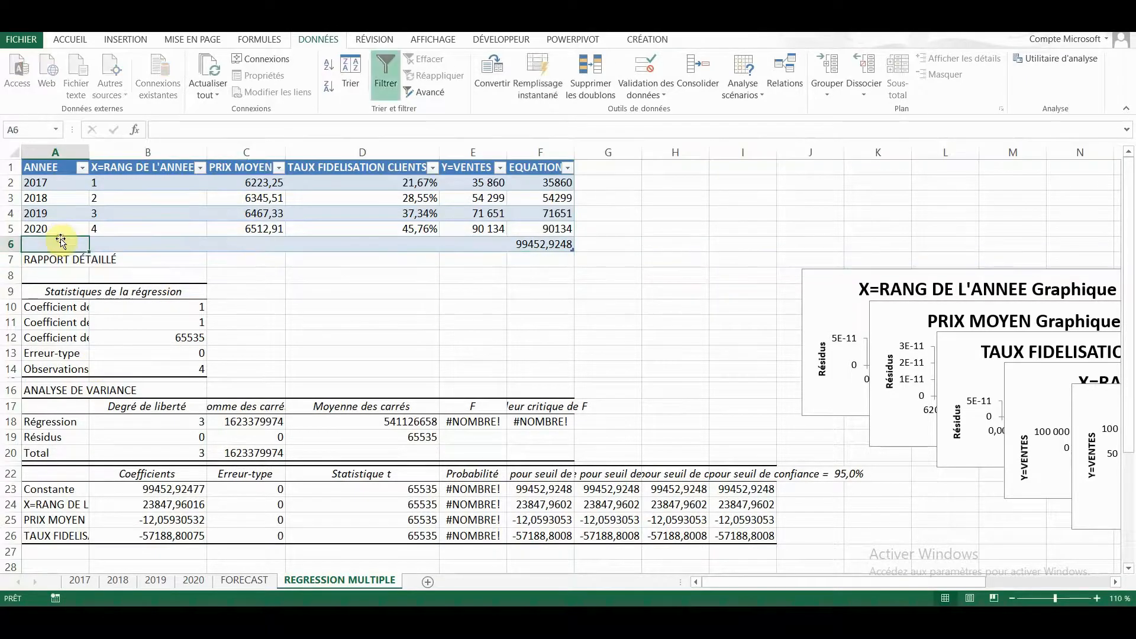
{"action": "type", "text": "2021"}
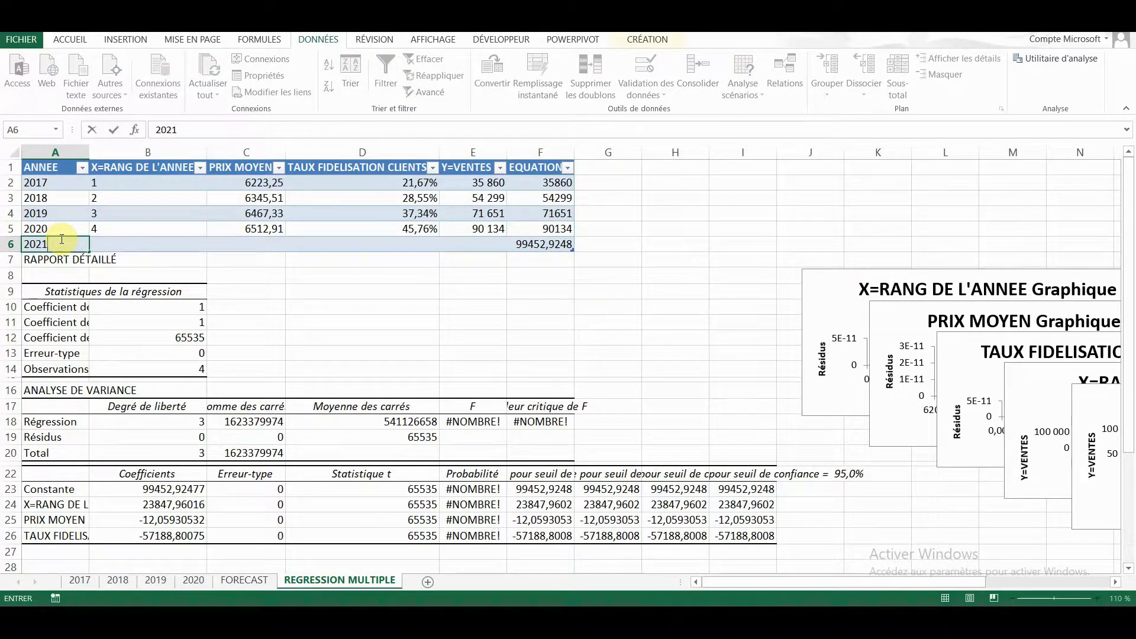
{"action": "key", "text": "Tab"}
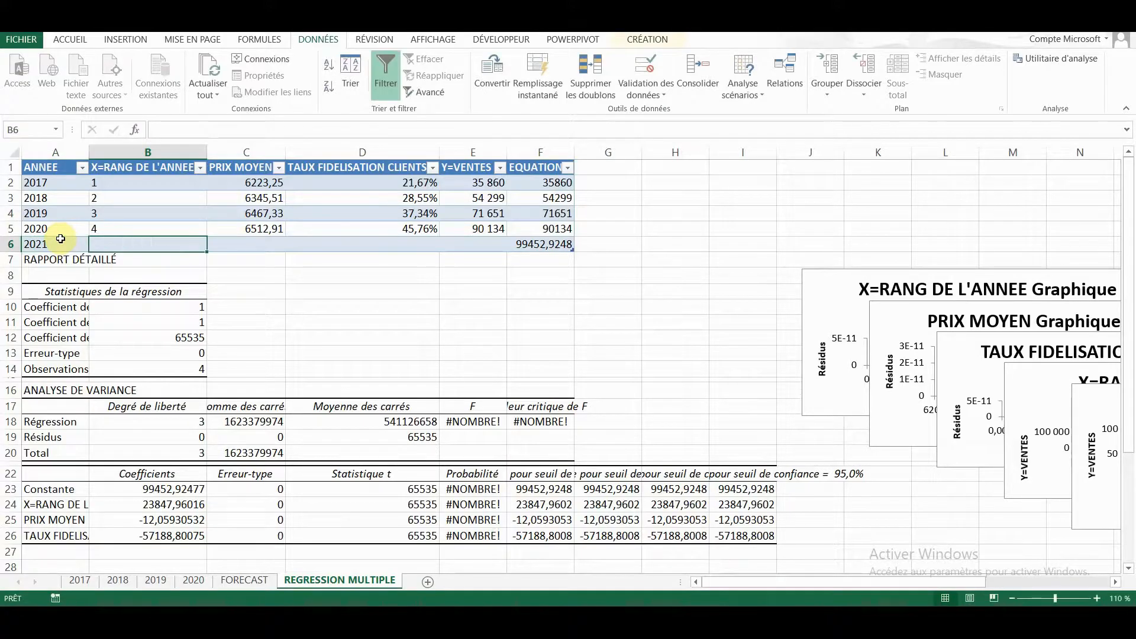
{"action": "type", "text": "5"}
{"action": "key", "text": "Tab"}
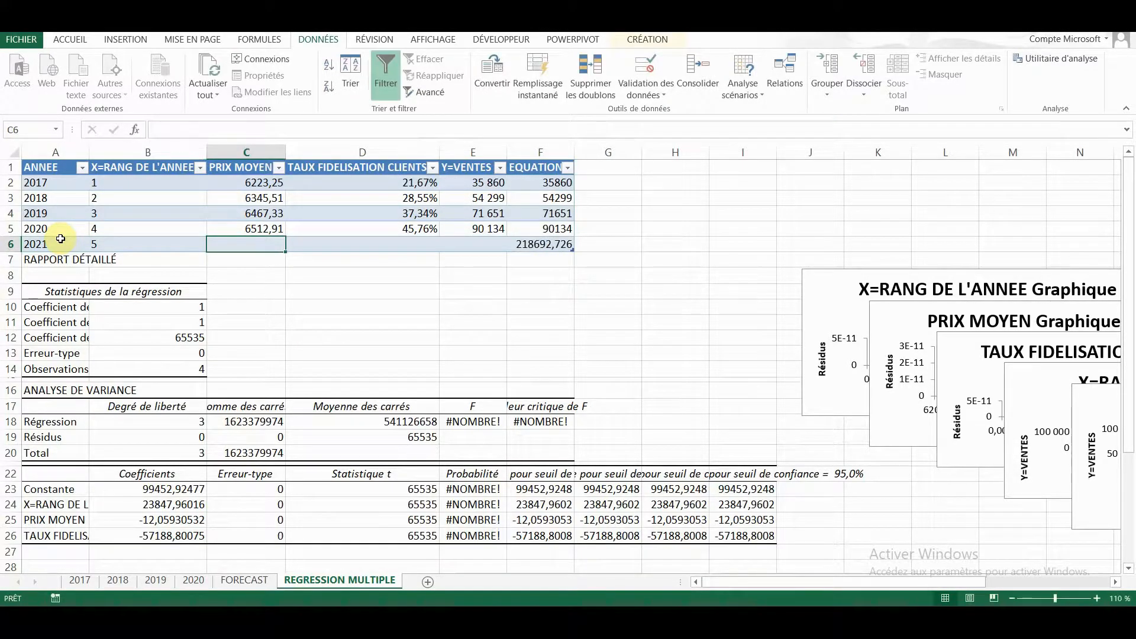
Forecast the 2021 PRIX MOYEN in C6 with PREVISION, using the row's year rank as X, C2:C5 as Y_connus and B2:B5 as X_connus
{"action": "type", "text": "="}
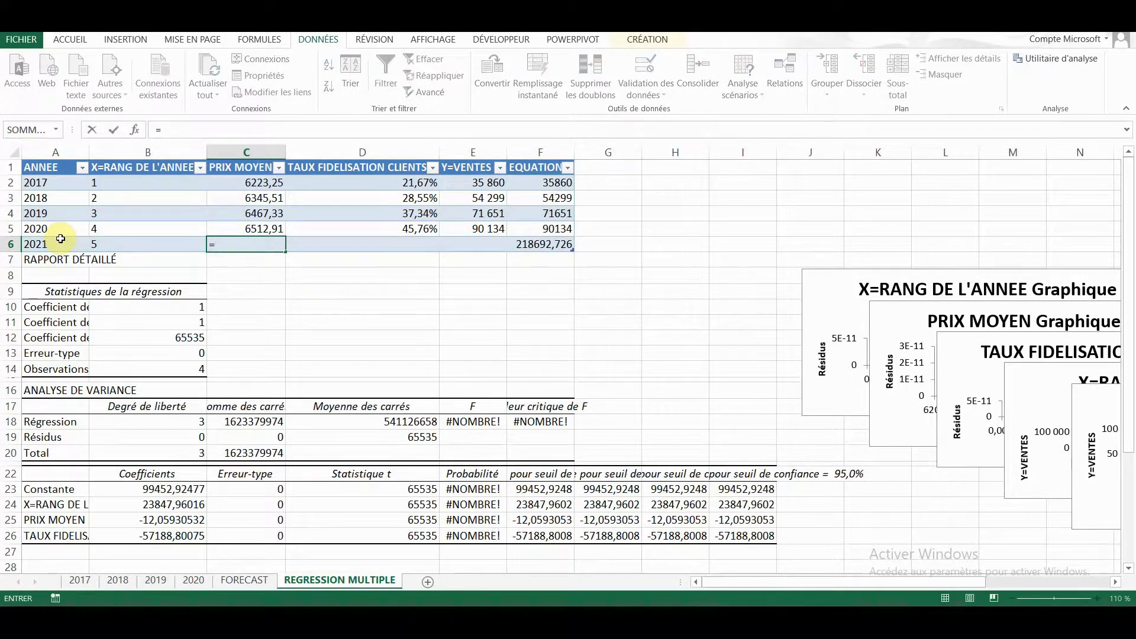
{"action": "type", "text": "pre"}
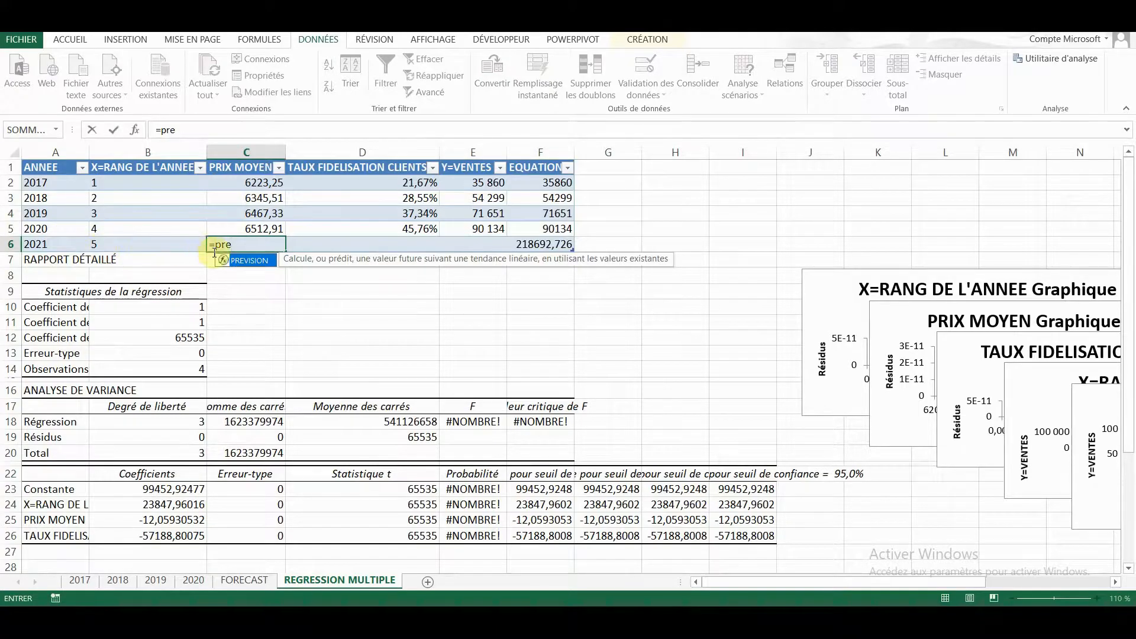
{"action": "double_click", "coordinate": [241, 261]}
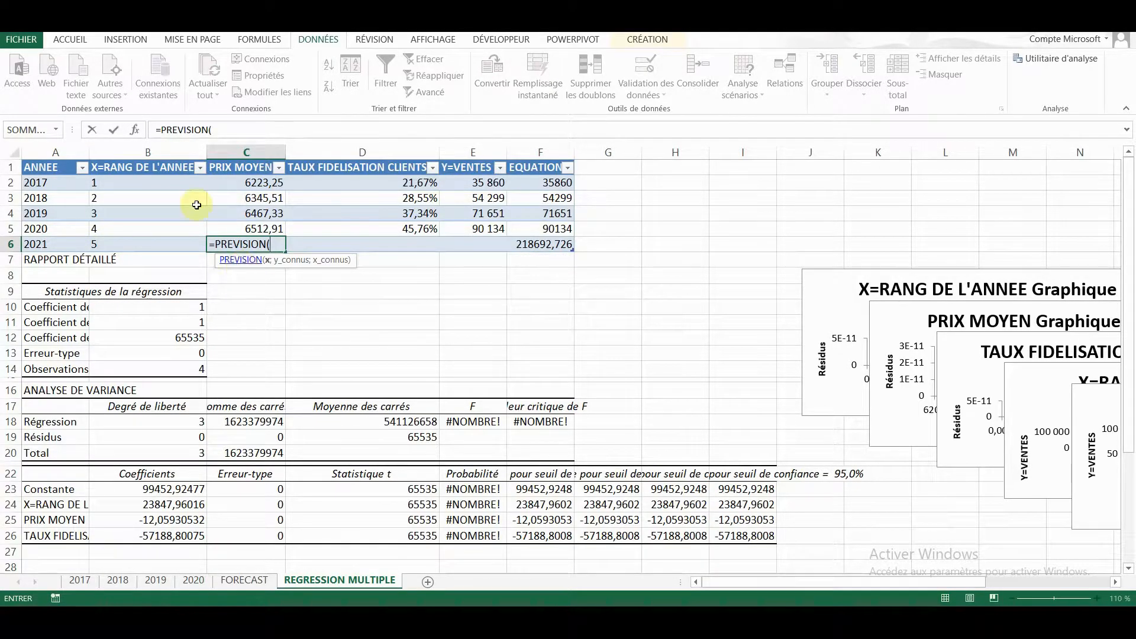
{"action": "left_click", "coordinate": [137, 131]}
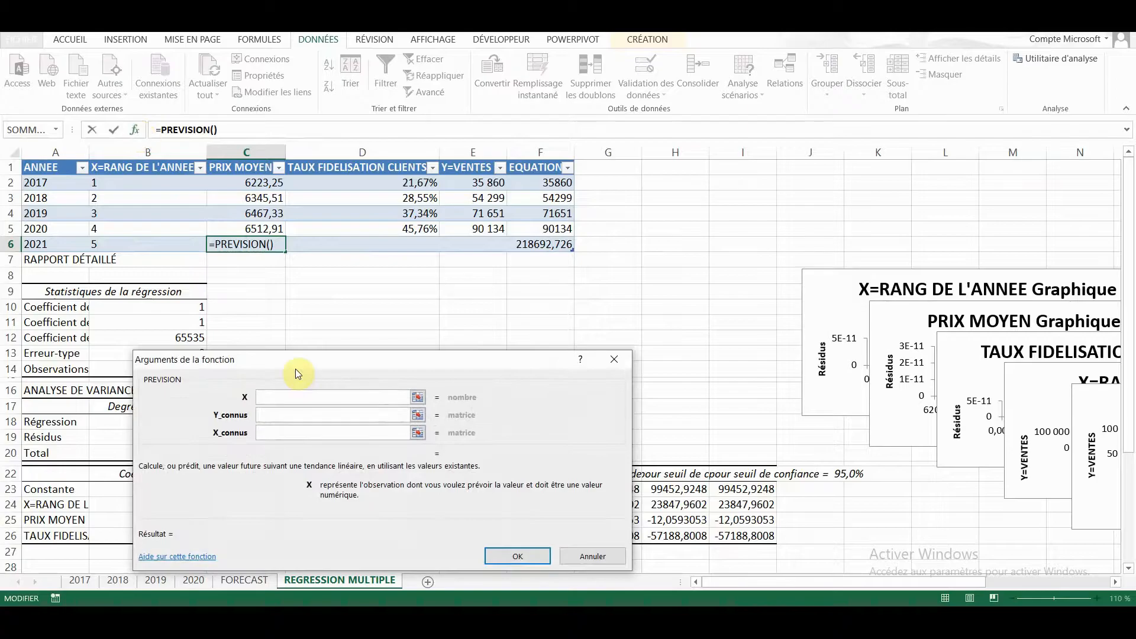
{"action": "left_click", "coordinate": [139, 246]}
{"action": "left_click", "coordinate": [274, 415]}
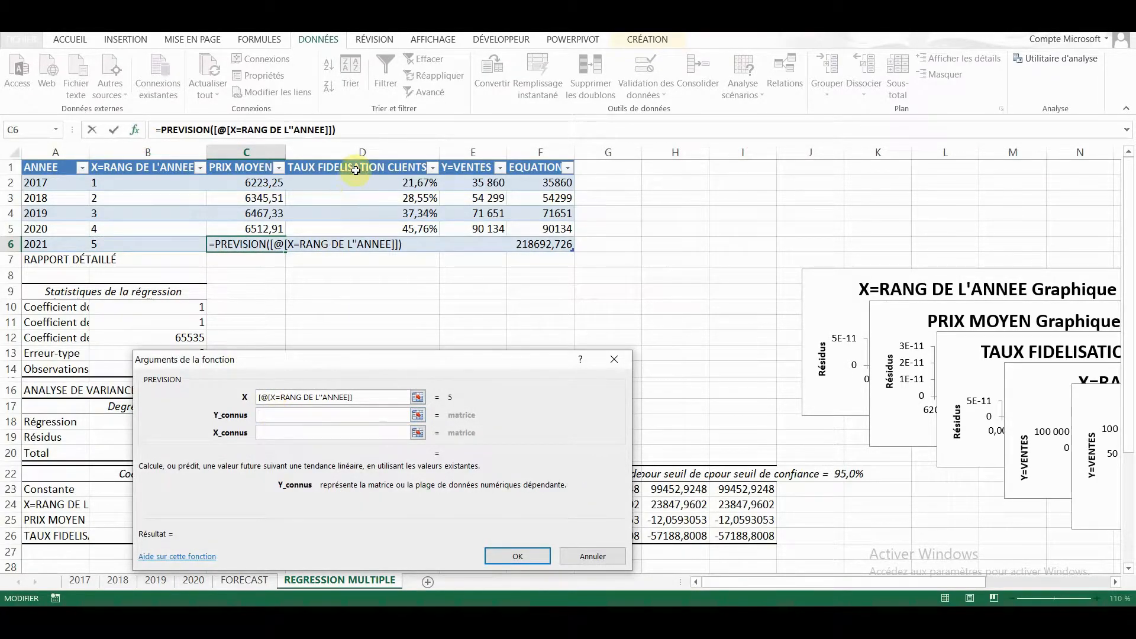
{"action": "left_click", "coordinate": [236, 180]}
{"action": "left_click_drag", "start_coordinate": [236, 180], "coordinate": [236, 229]}
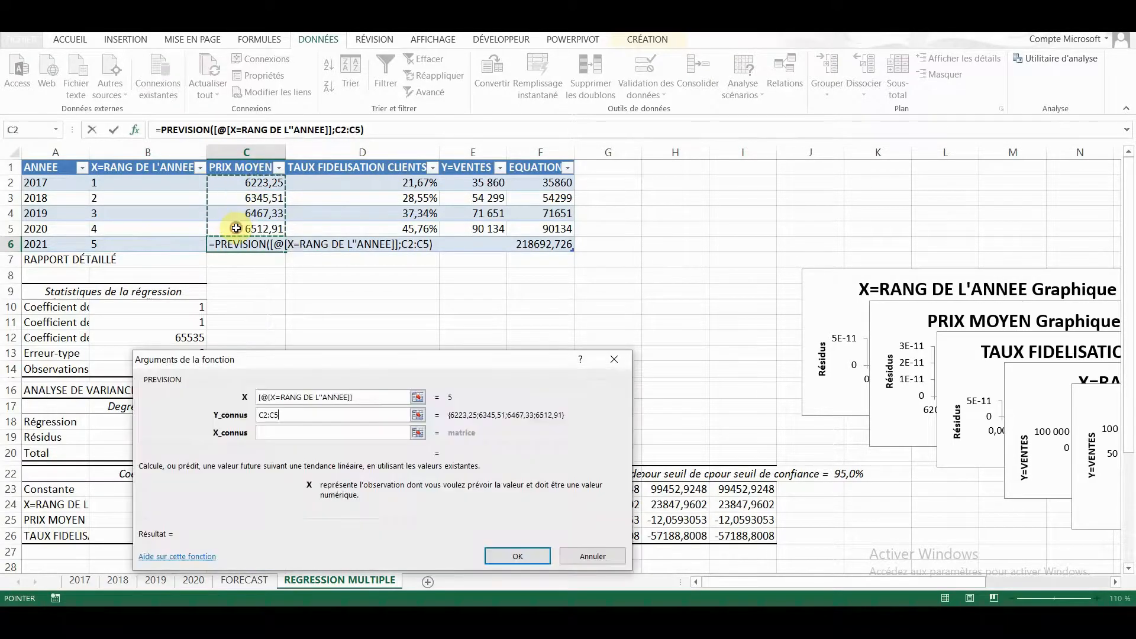
{"action": "left_click", "coordinate": [279, 430]}
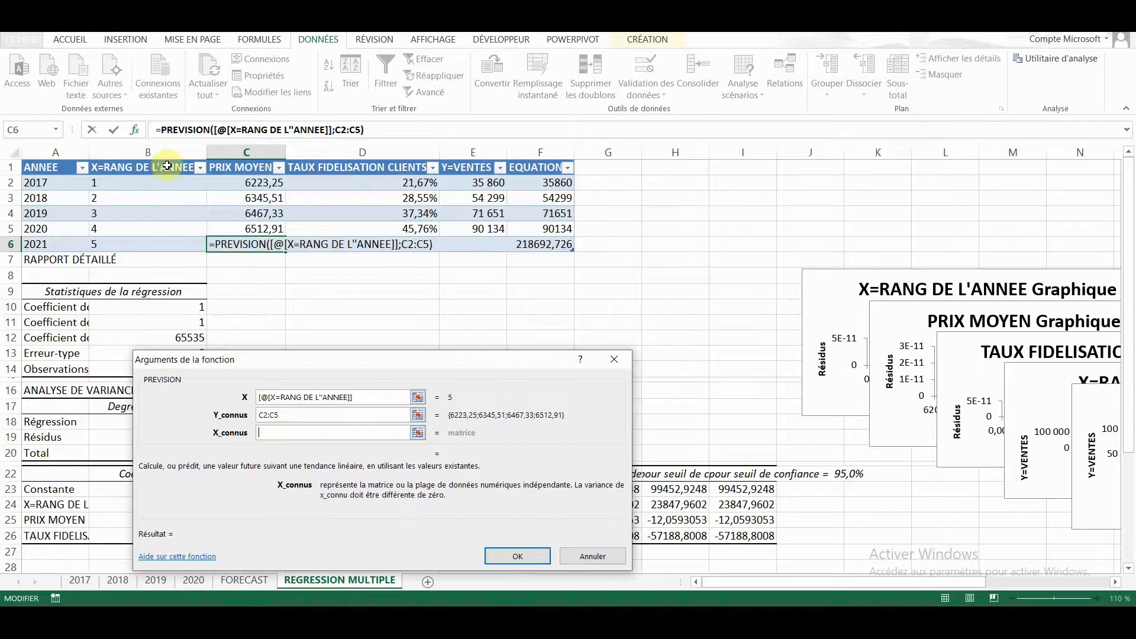
{"action": "left_click", "coordinate": [161, 186]}
{"action": "left_click_drag", "start_coordinate": [160, 186], "coordinate": [159, 229]}
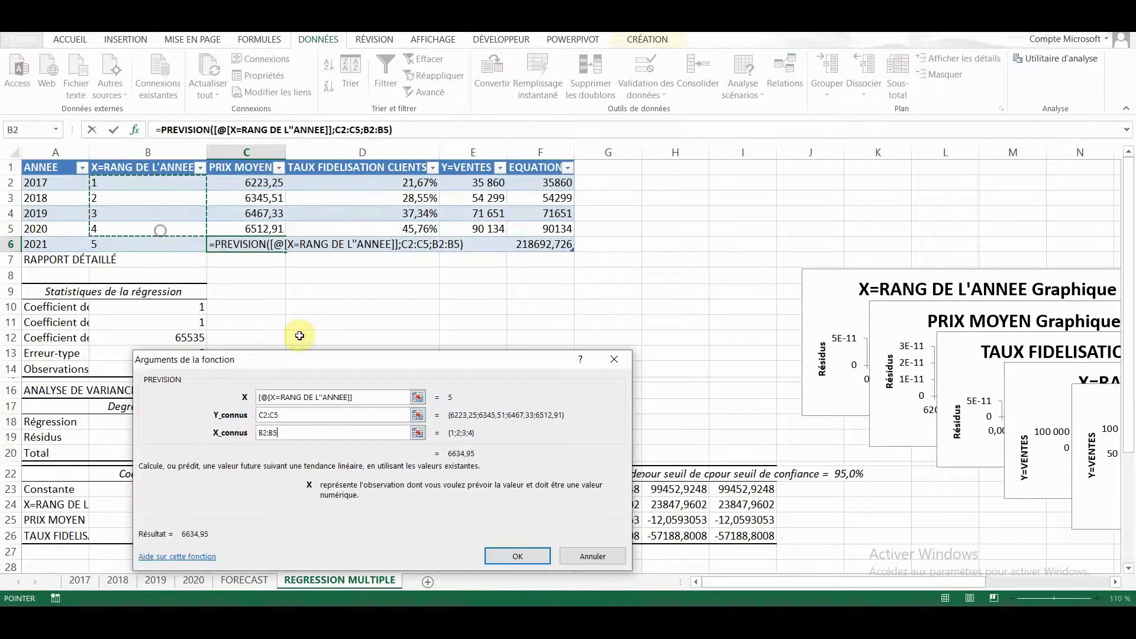
{"action": "left_click", "coordinate": [508, 556]}
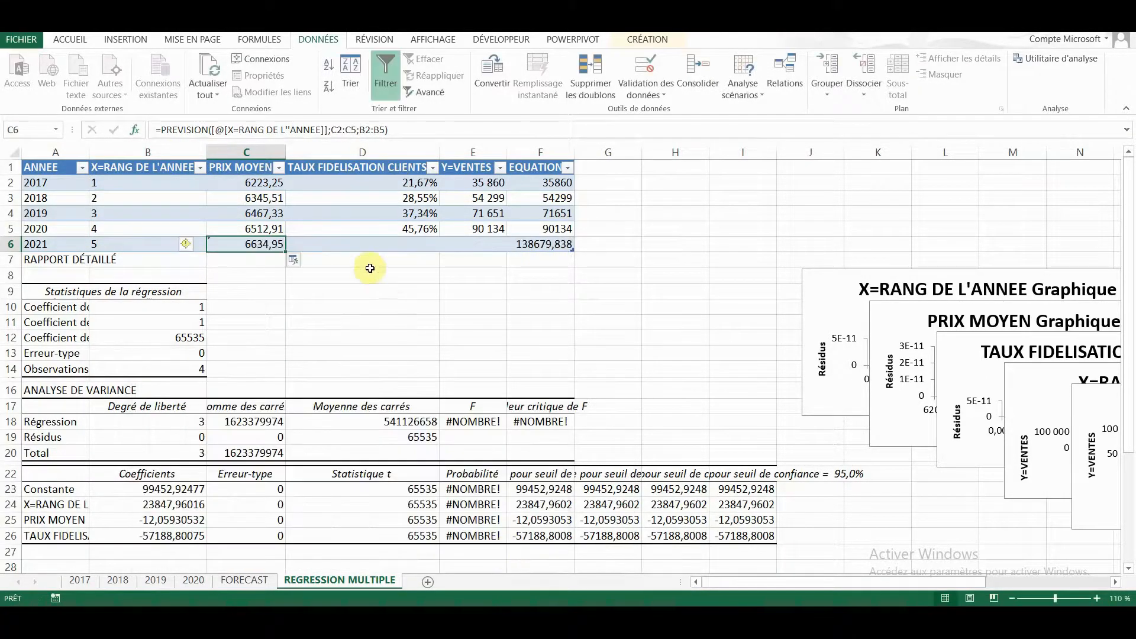
Forecast the 2021 TAUX FIDELISATION CLIENTS in D6 with PREVISION, using the row's year rank, D2:D5 as Y_connus and B2:B5 as X_connus
{"action": "left_click", "coordinate": [368, 245]}
{"action": "type", "text": "=pr"}
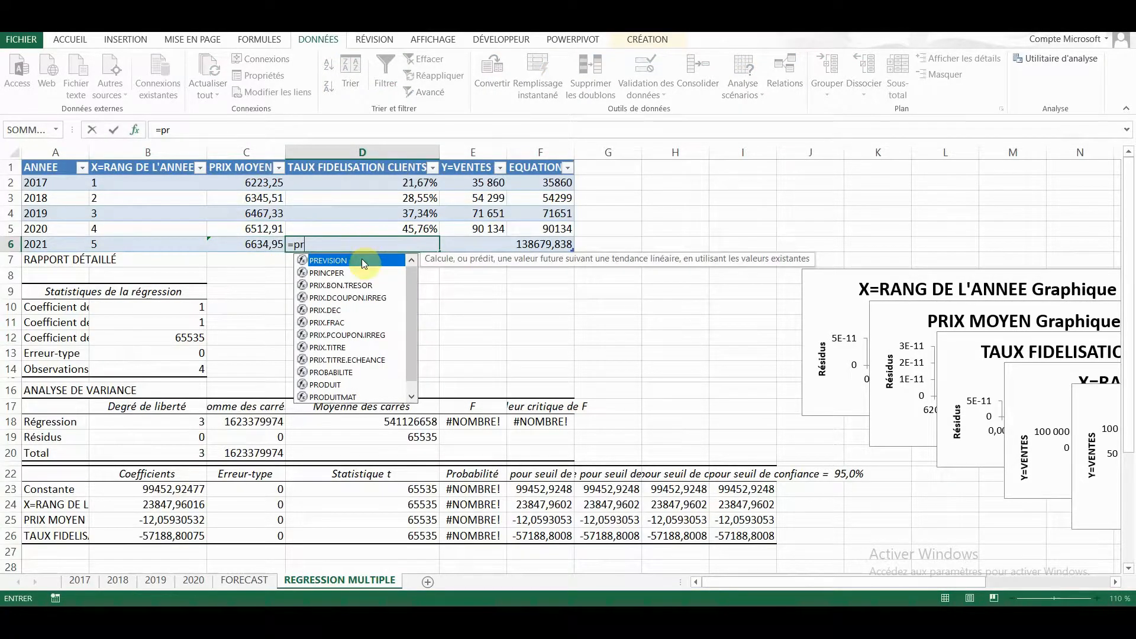
{"action": "double_click", "coordinate": [364, 261]}
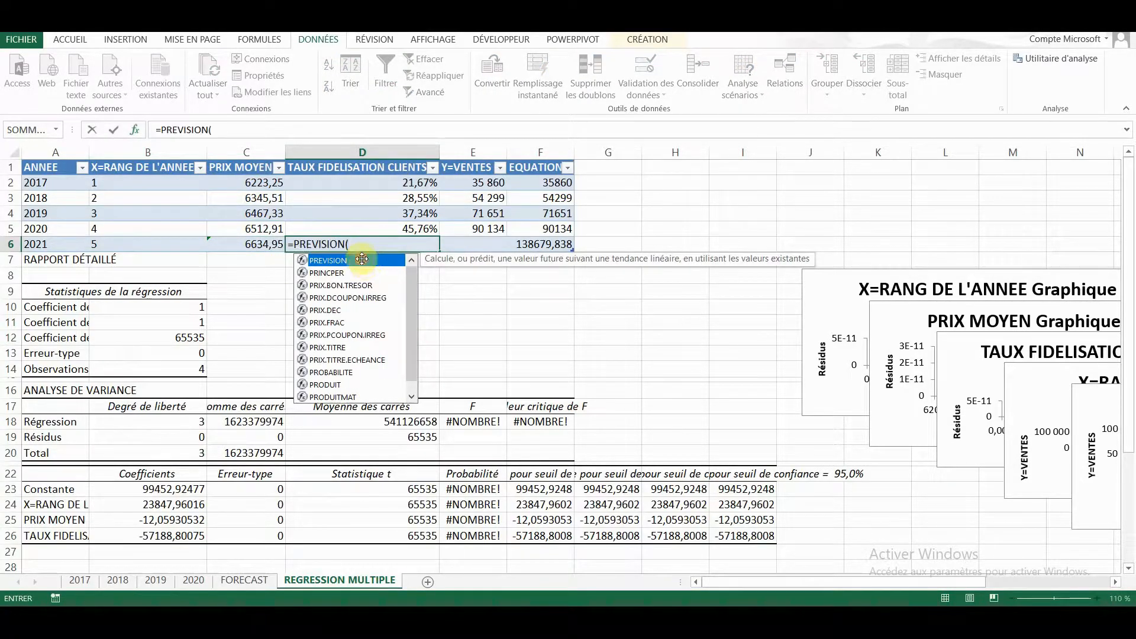
{"action": "left_click", "coordinate": [136, 132]}
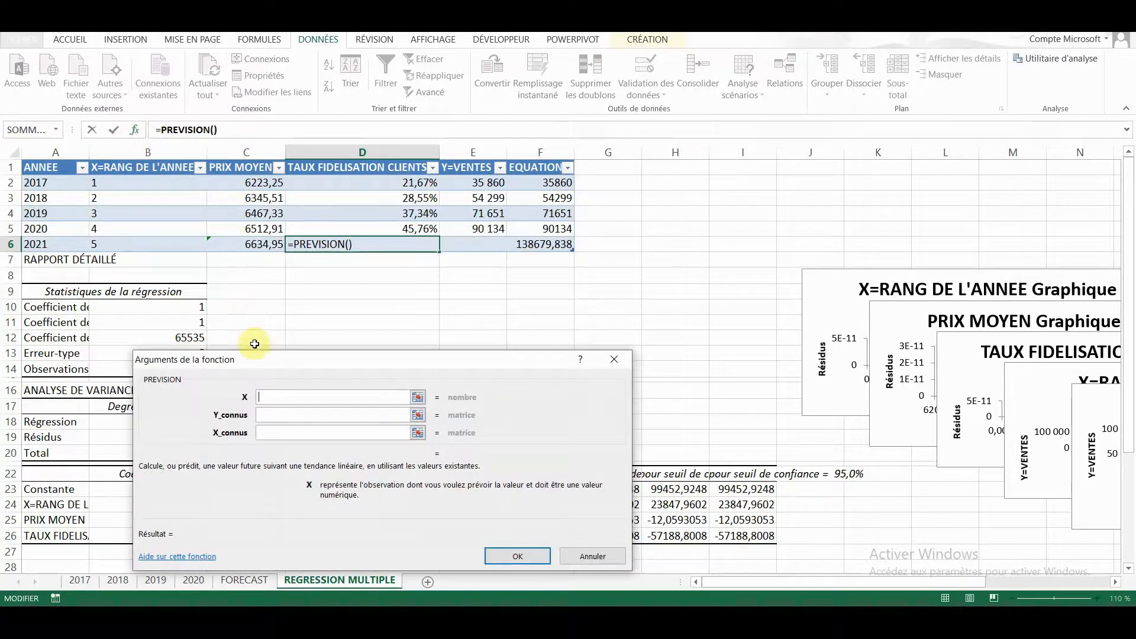
{"action": "left_click", "coordinate": [172, 245]}
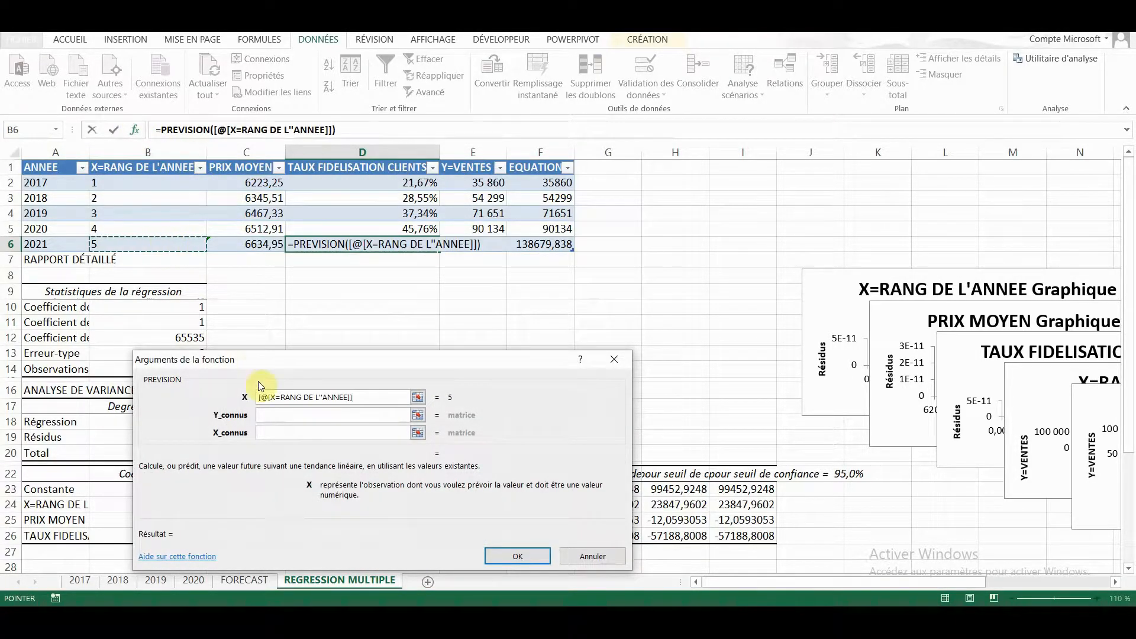
{"action": "left_click", "coordinate": [273, 412]}
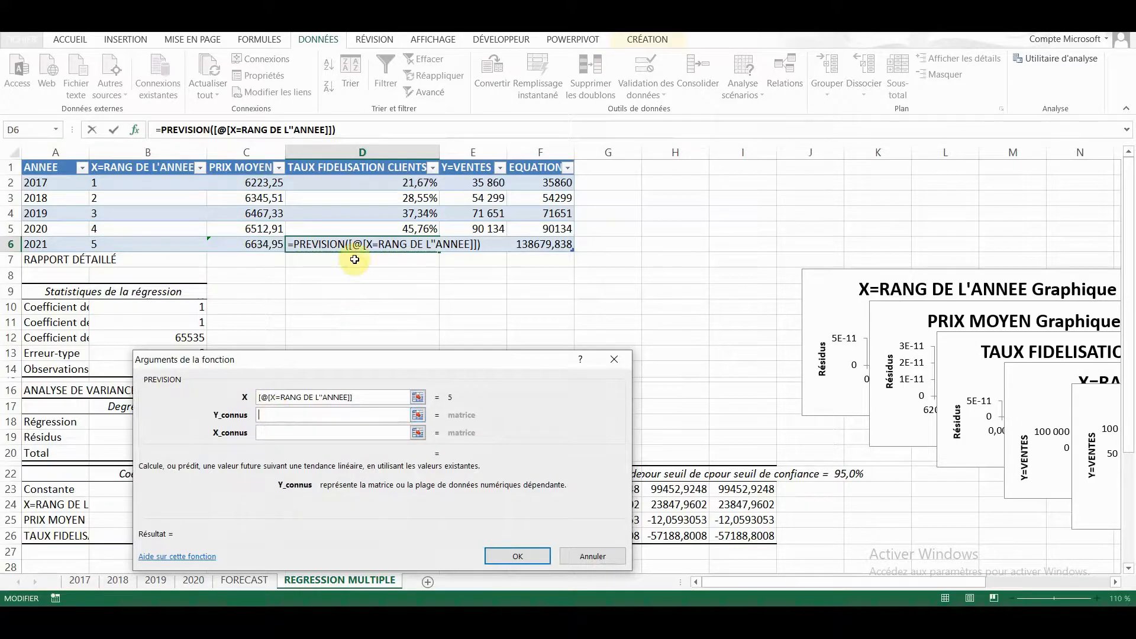
{"action": "left_click_drag", "start_coordinate": [365, 184], "coordinate": [366, 229]}
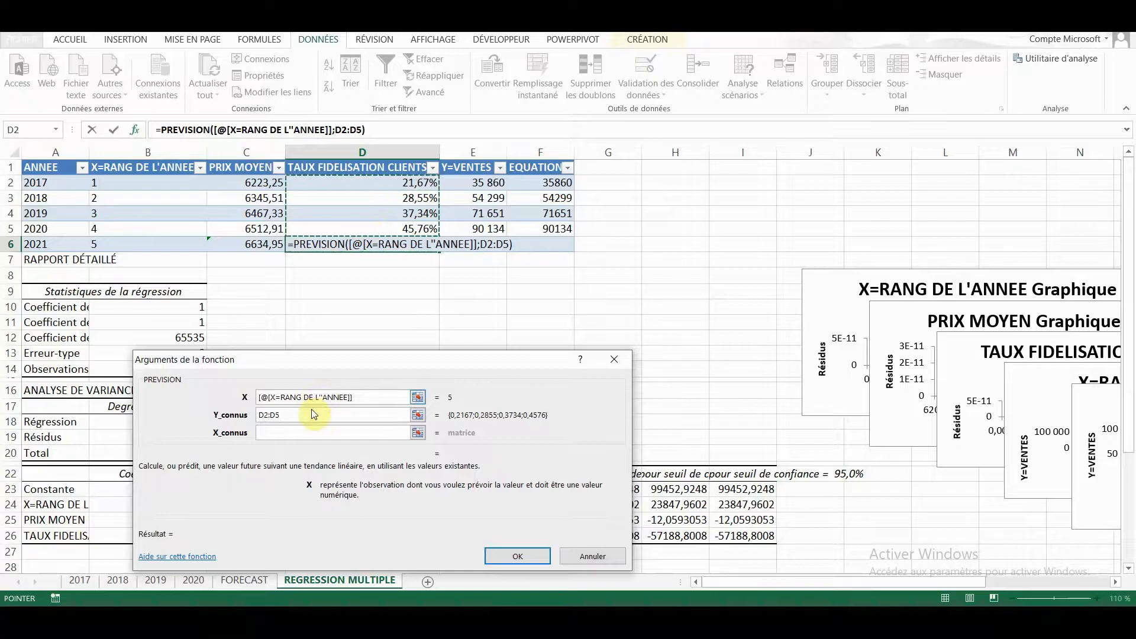
{"action": "left_click", "coordinate": [304, 432]}
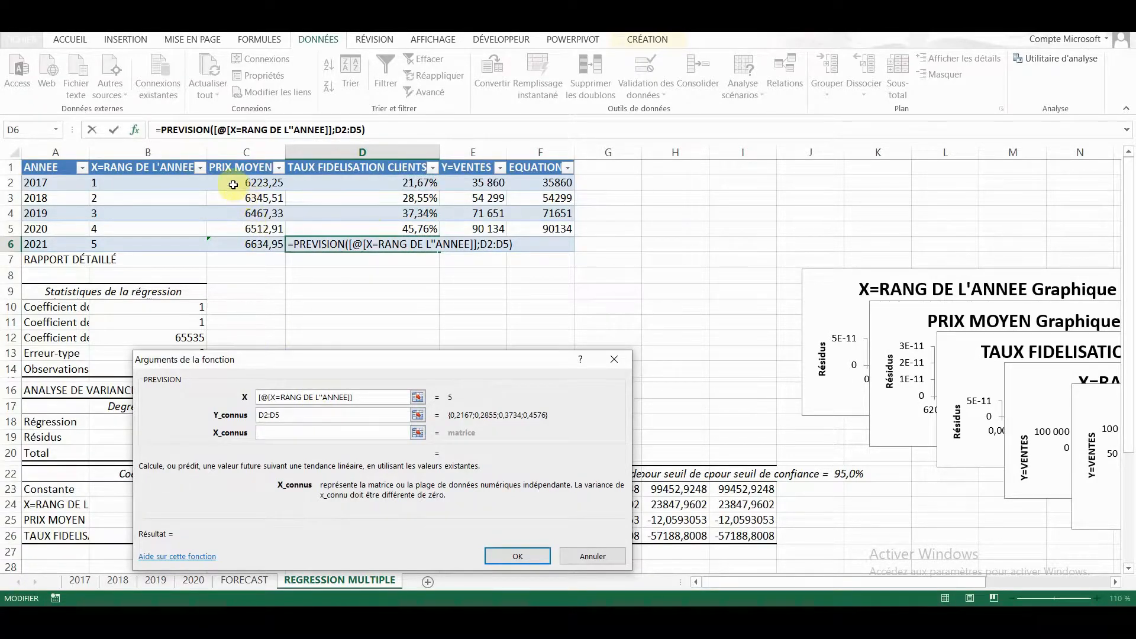
{"action": "left_click_drag", "start_coordinate": [190, 180], "coordinate": [185, 230]}
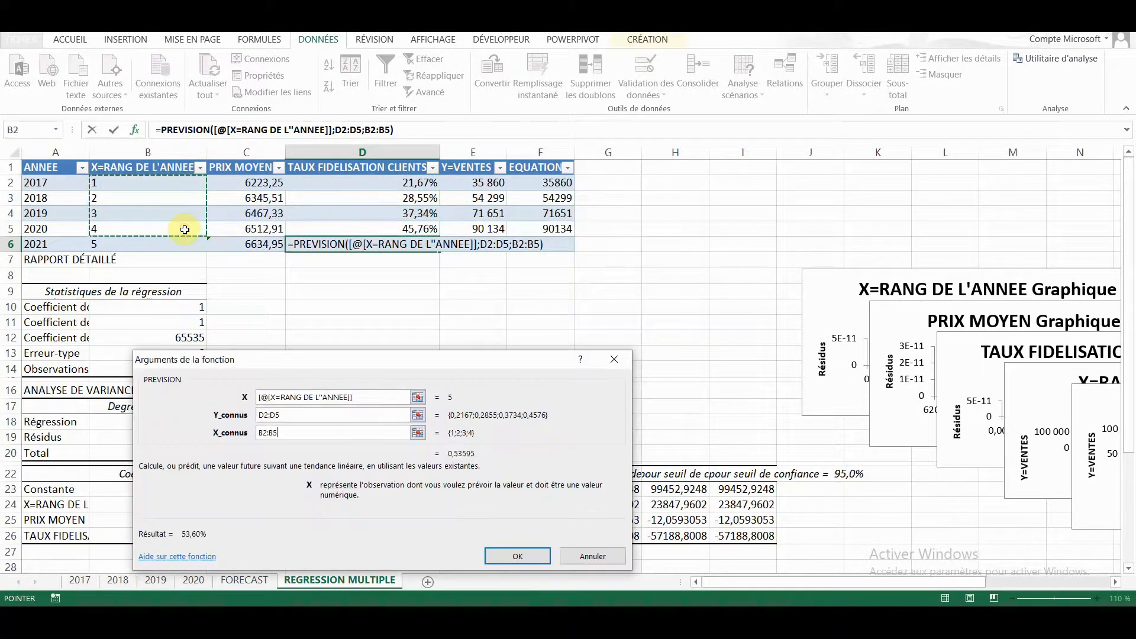
{"action": "key", "text": "Return"}
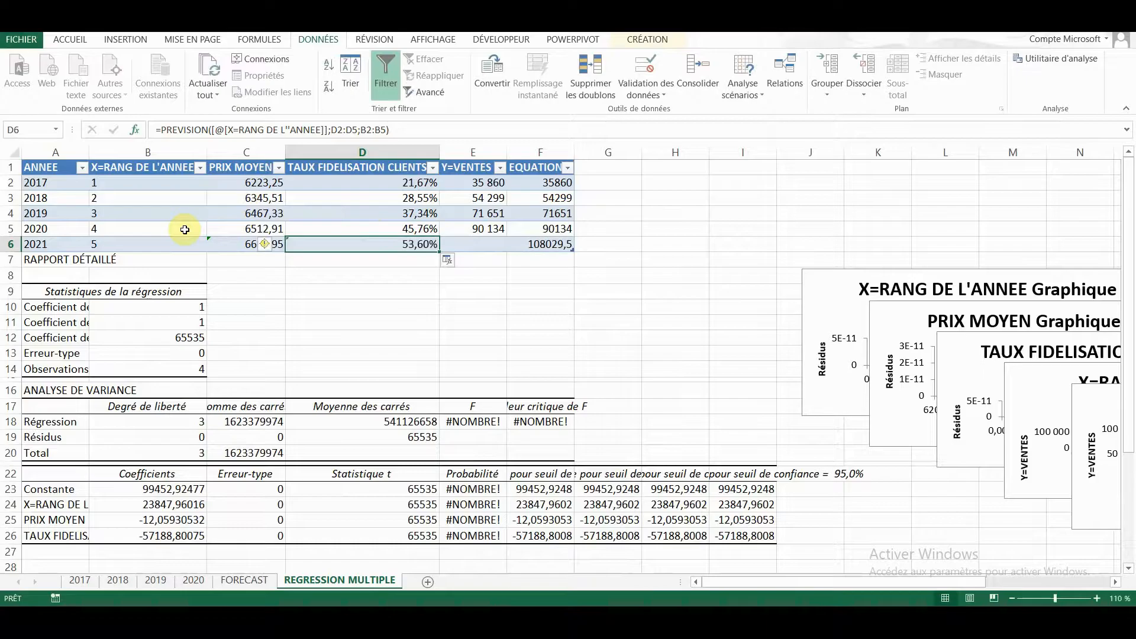
Enter 108030 in F8 and compare it with the rounded sales forecast in D14 of the FORECAST sheet, returning to REGRESSION MULTIPLE
{"action": "left_click", "coordinate": [546, 273]}
{"action": "type", "text": "108030"}
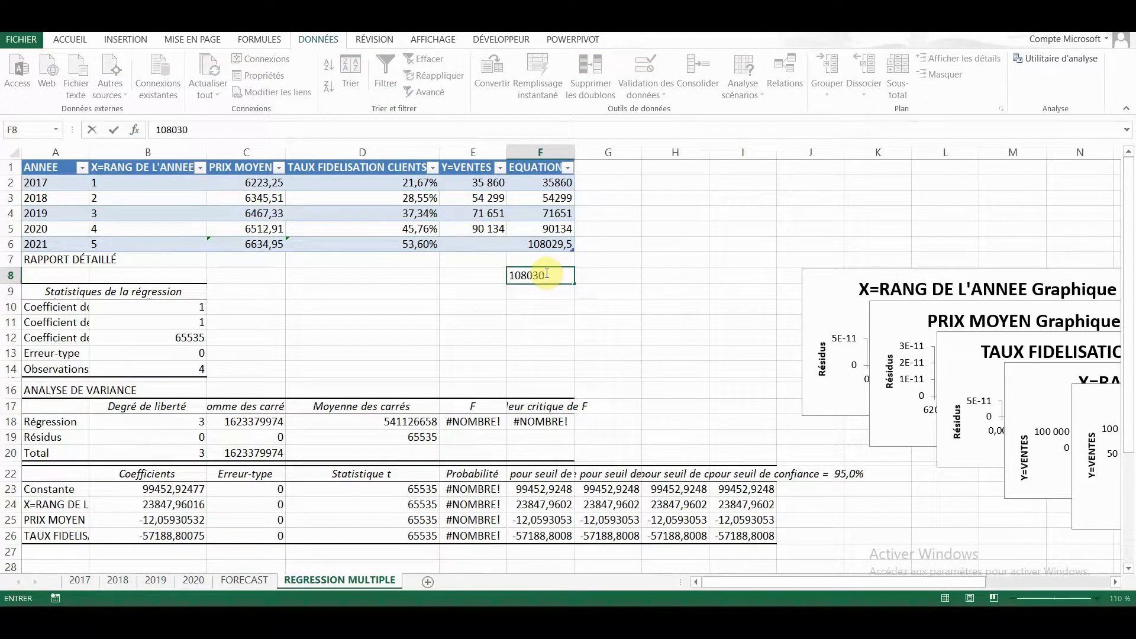
{"action": "key", "text": "Return"}
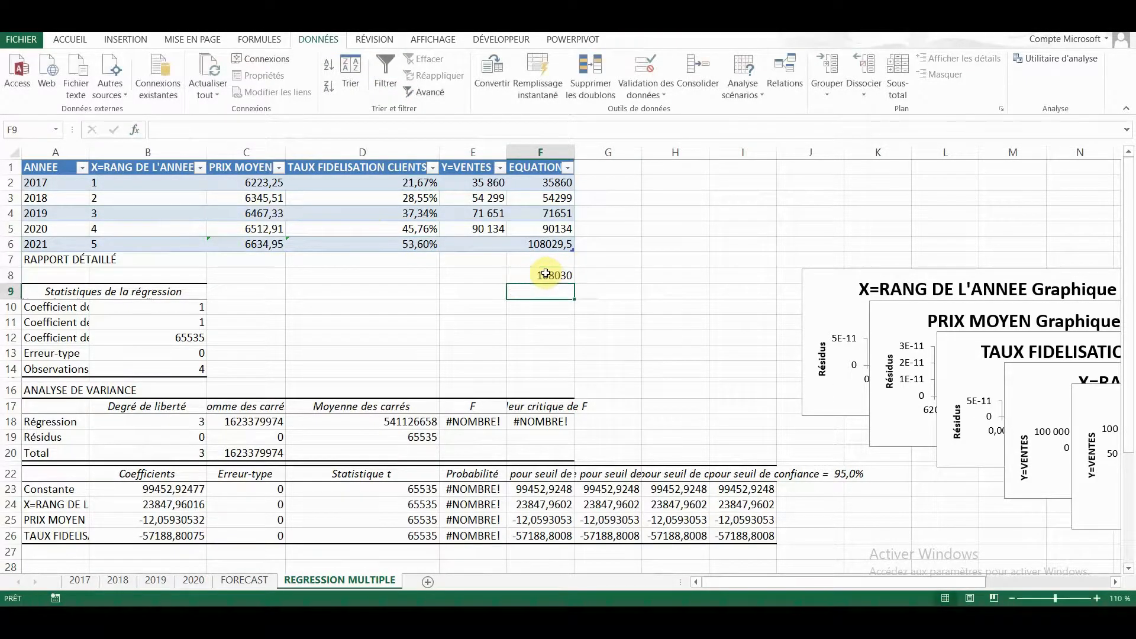
{"action": "left_click", "coordinate": [546, 273]}
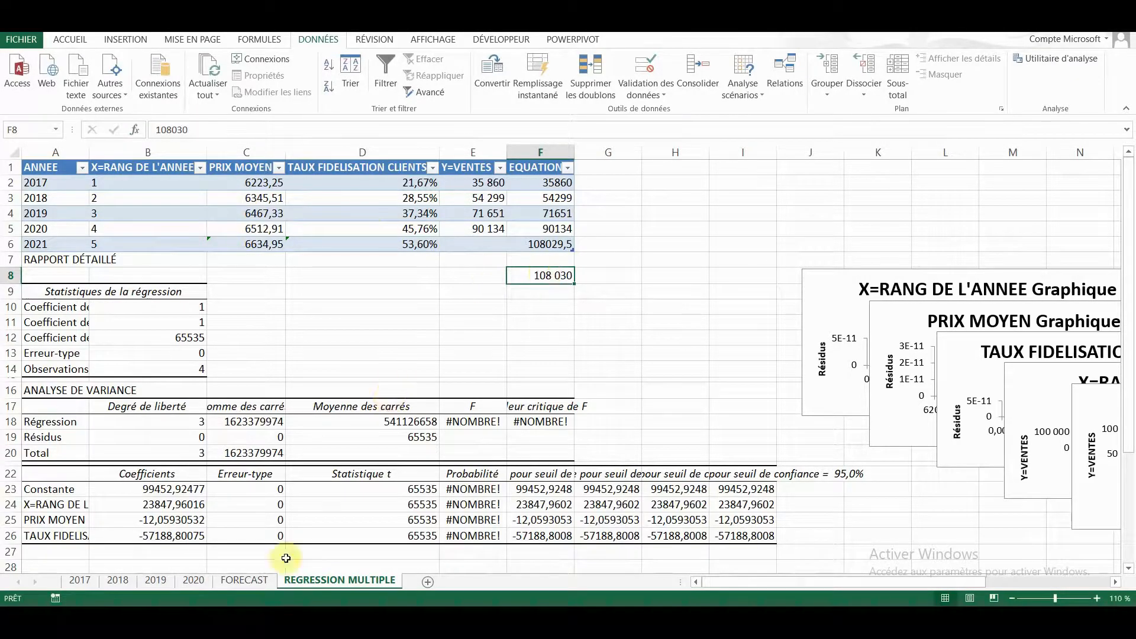
{"action": "left_click", "coordinate": [245, 580]}
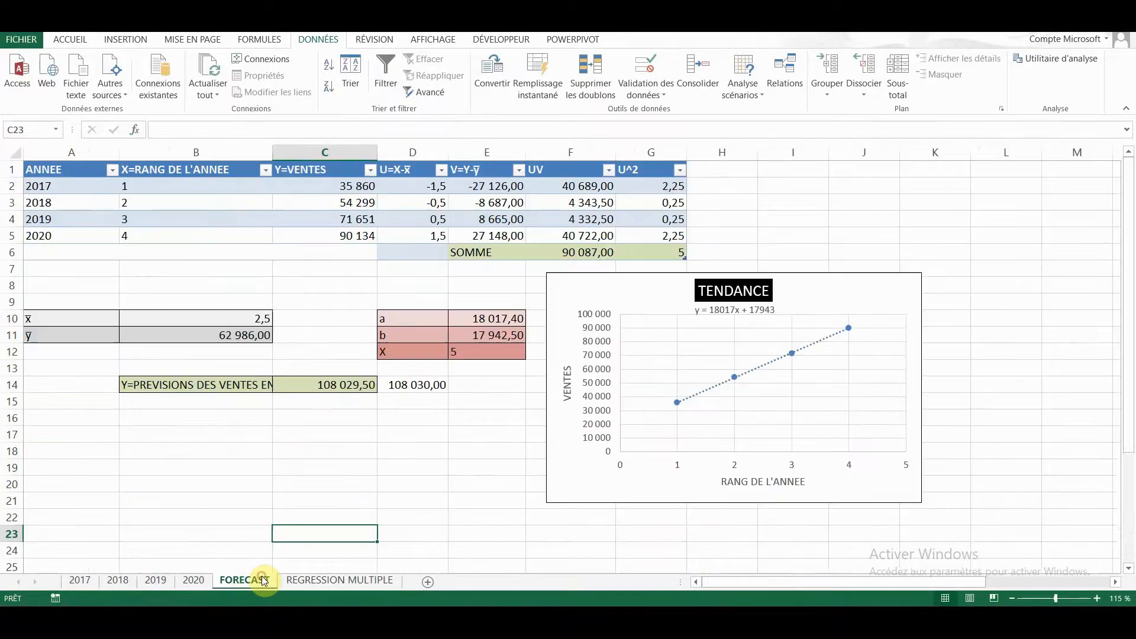
{"action": "left_click", "coordinate": [414, 384]}
{"action": "left_click", "coordinate": [349, 581]}
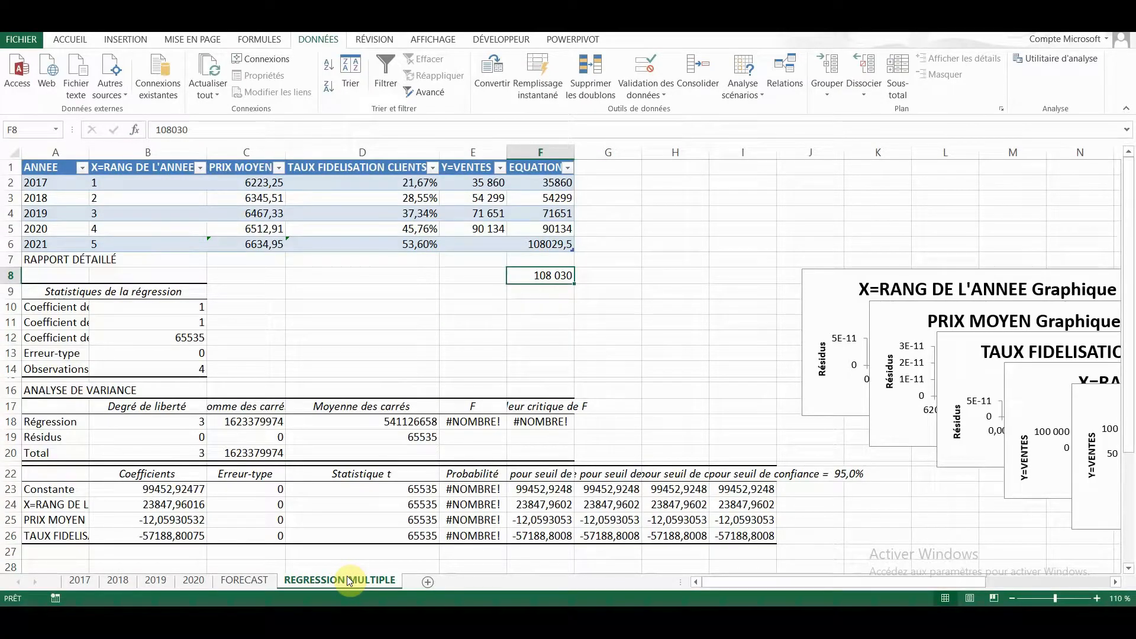
Set the 2021 PRIX MOYEN in C6 to 7000 and check the 2021 EQUATION result in F6
{"action": "left_click", "coordinate": [256, 247]}
{"action": "type", "text": "7000"}
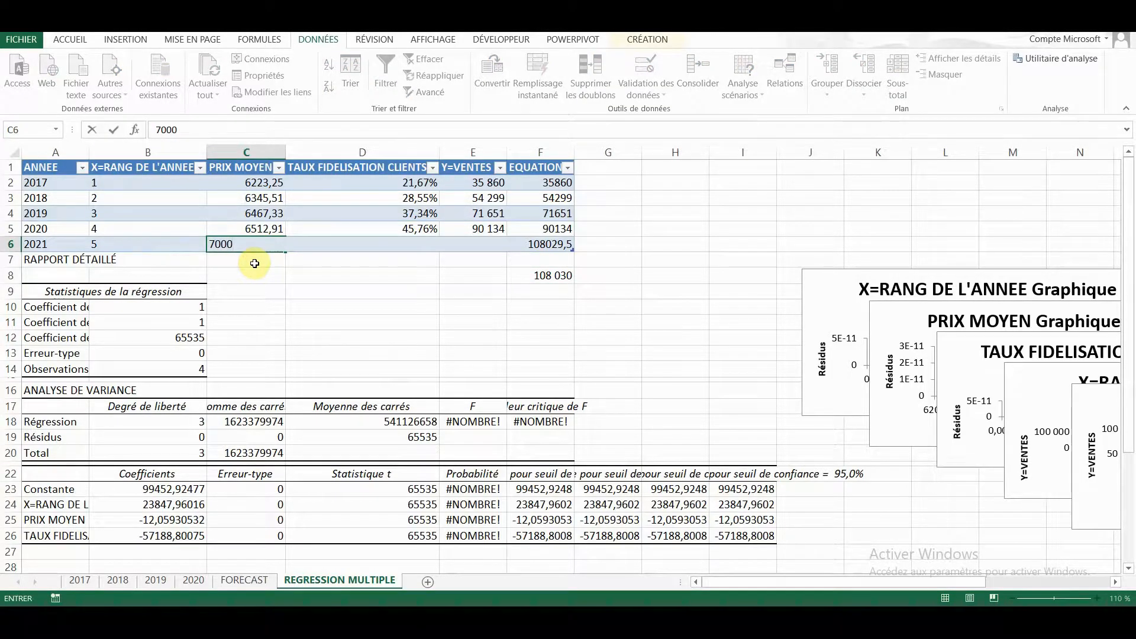
{"action": "key", "text": "Return"}
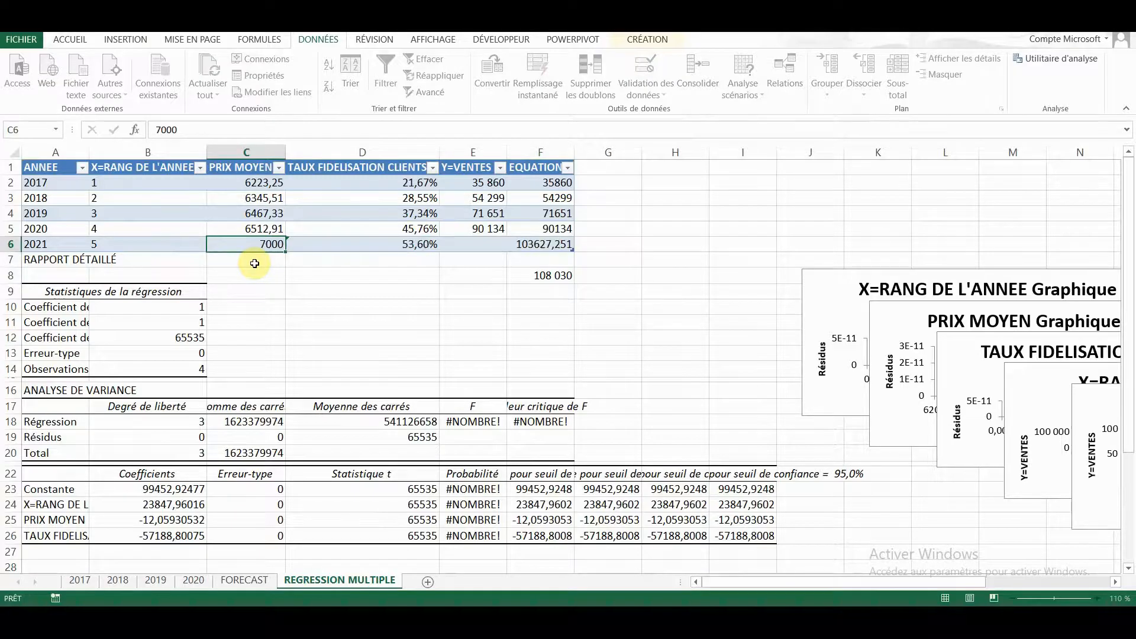
{"action": "left_click", "coordinate": [535, 249]}
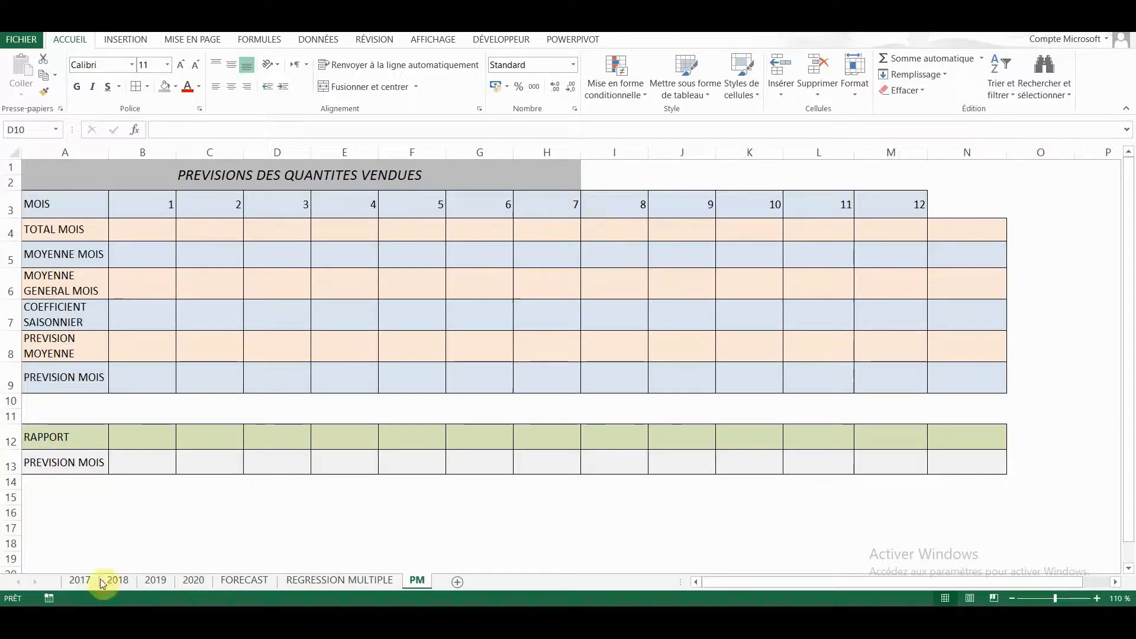
On the 2017 sheet, insert a column between DATE and TYPE PRODUIT and title it MOIS
{"action": "left_click", "coordinate": [74, 582]}
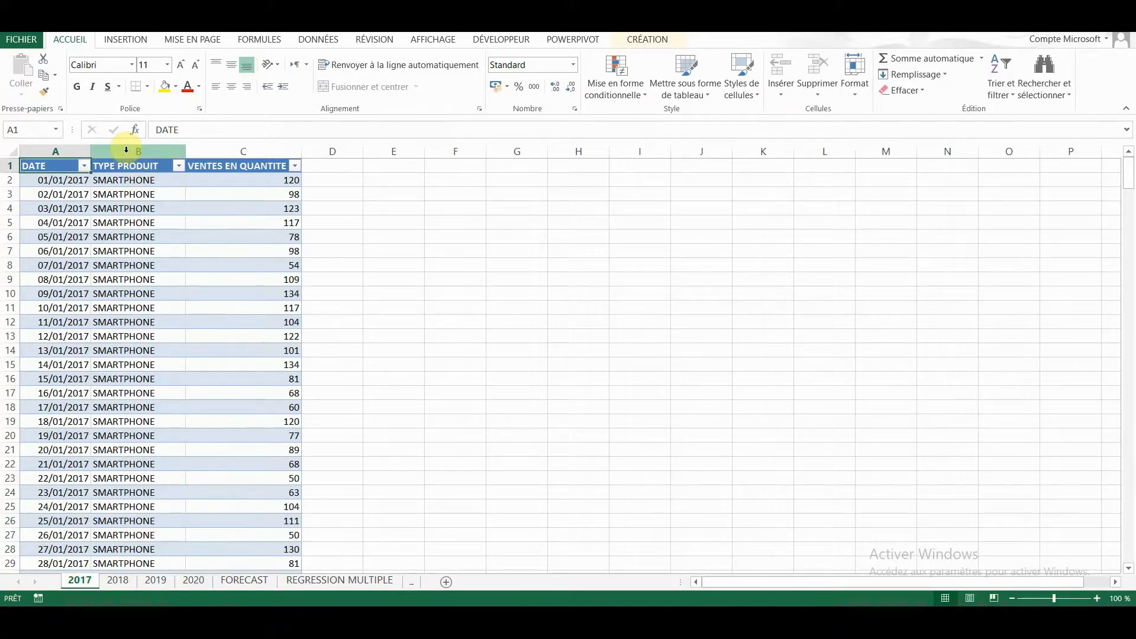
{"action": "left_click", "coordinate": [126, 150]}
{"action": "key", "text": "ctrl+plus"}
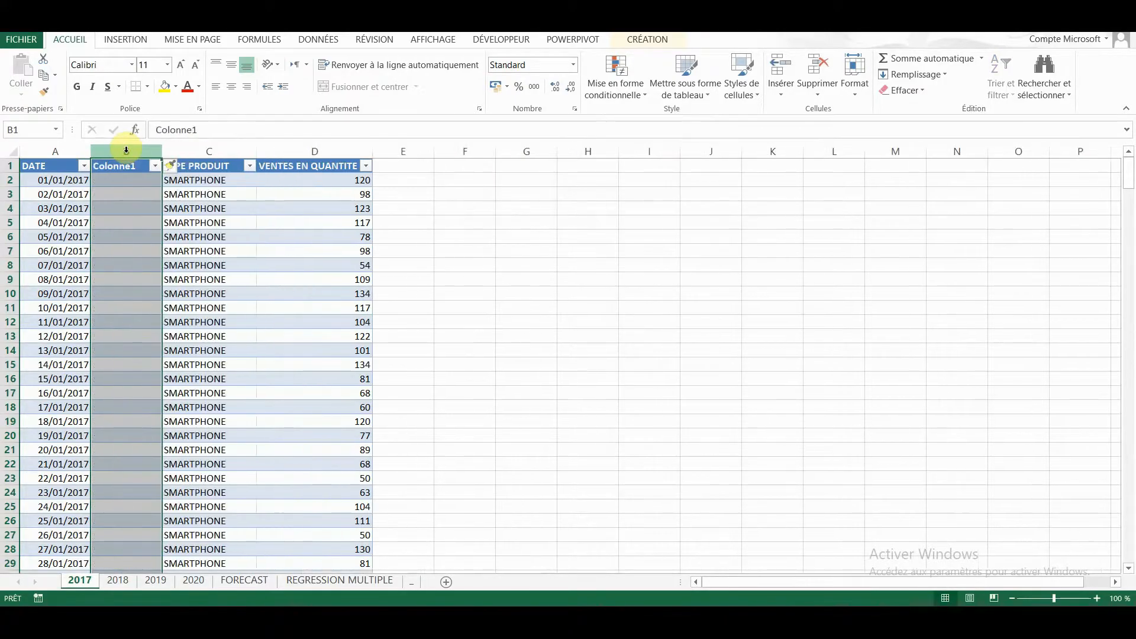
{"action": "left_click", "coordinate": [128, 166]}
{"action": "type", "text": "M"}
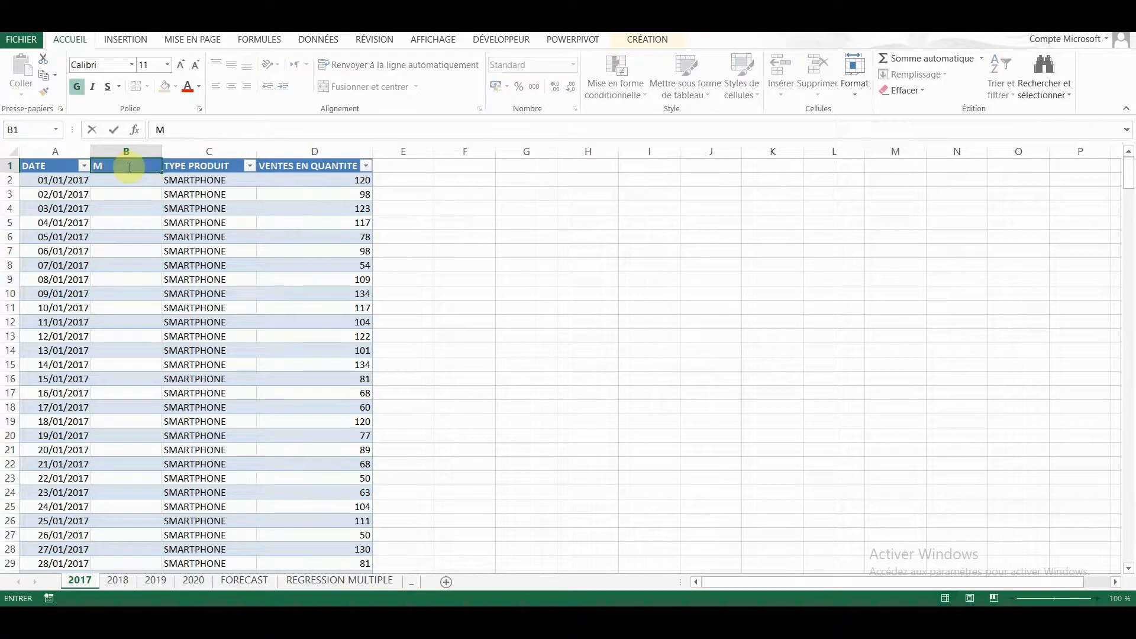
{"action": "type", "text": "OIS"}
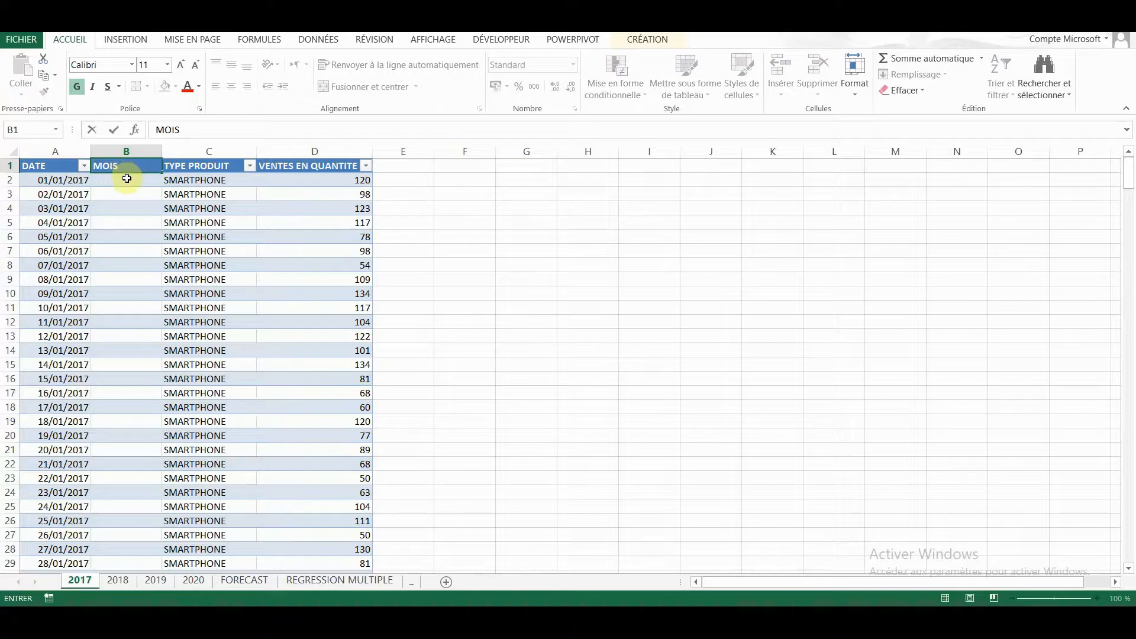
Extract the month number in B2 with the formula =MOIS(A:A), referring to the DATE column
{"action": "left_click", "coordinate": [127, 179]}
{"action": "type", "text": "="}
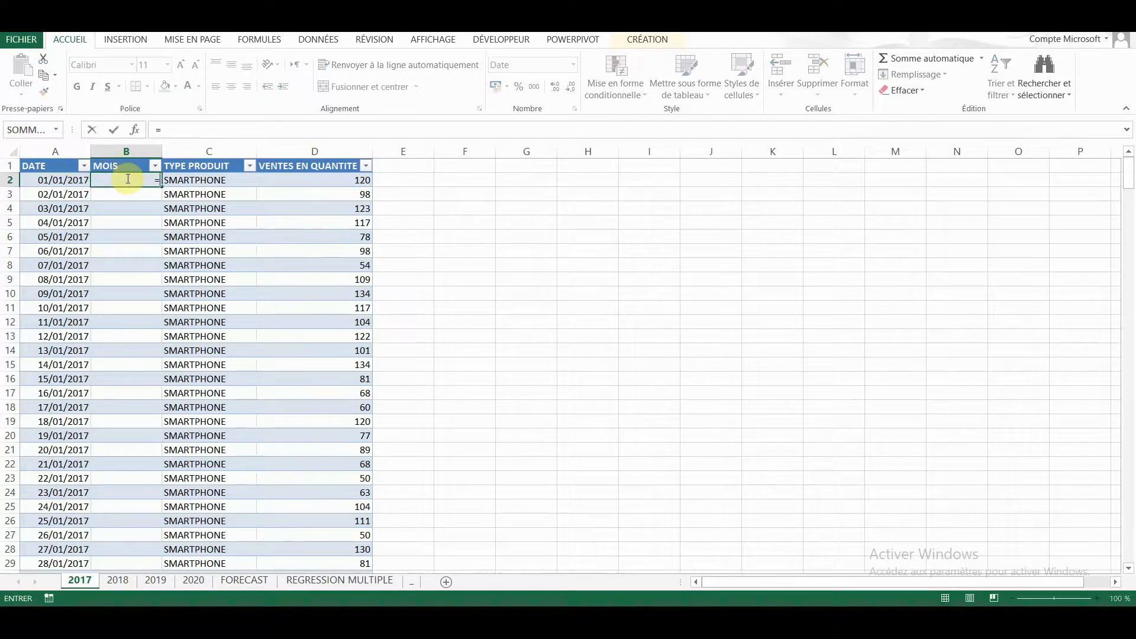
{"action": "type", "text": "MOIS"}
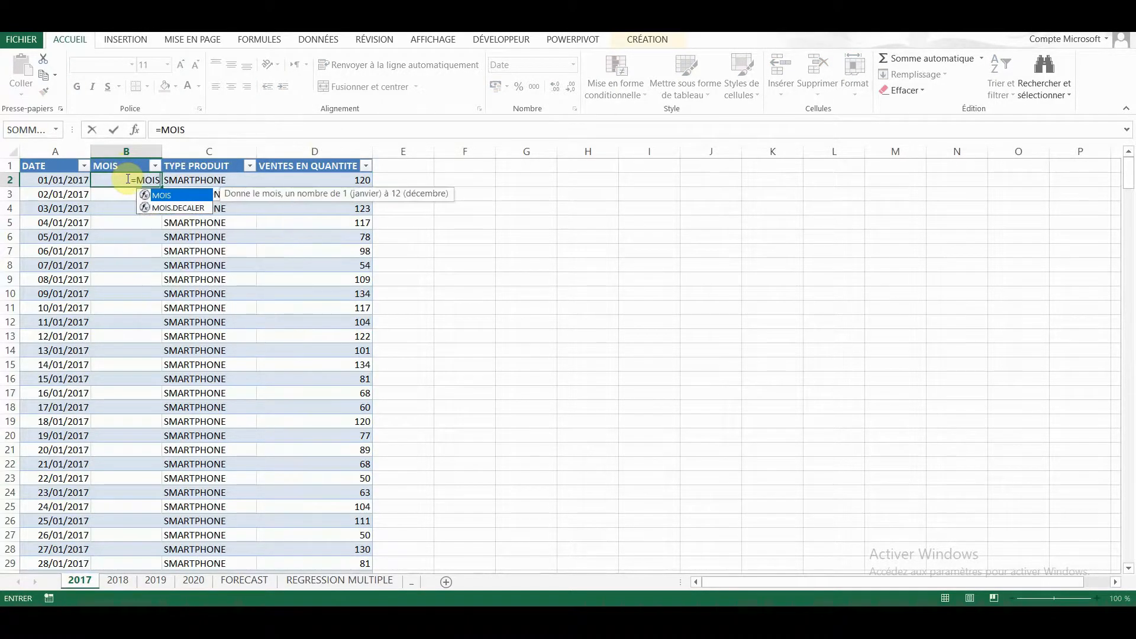
{"action": "double_click", "coordinate": [157, 195]}
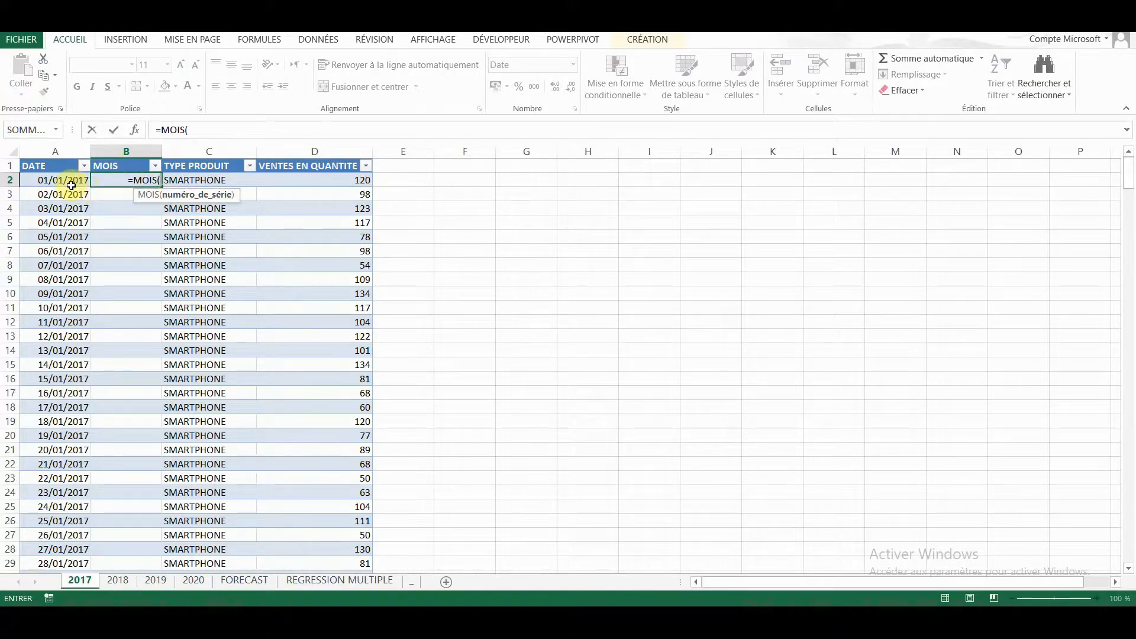
{"action": "left_click", "coordinate": [65, 148]}
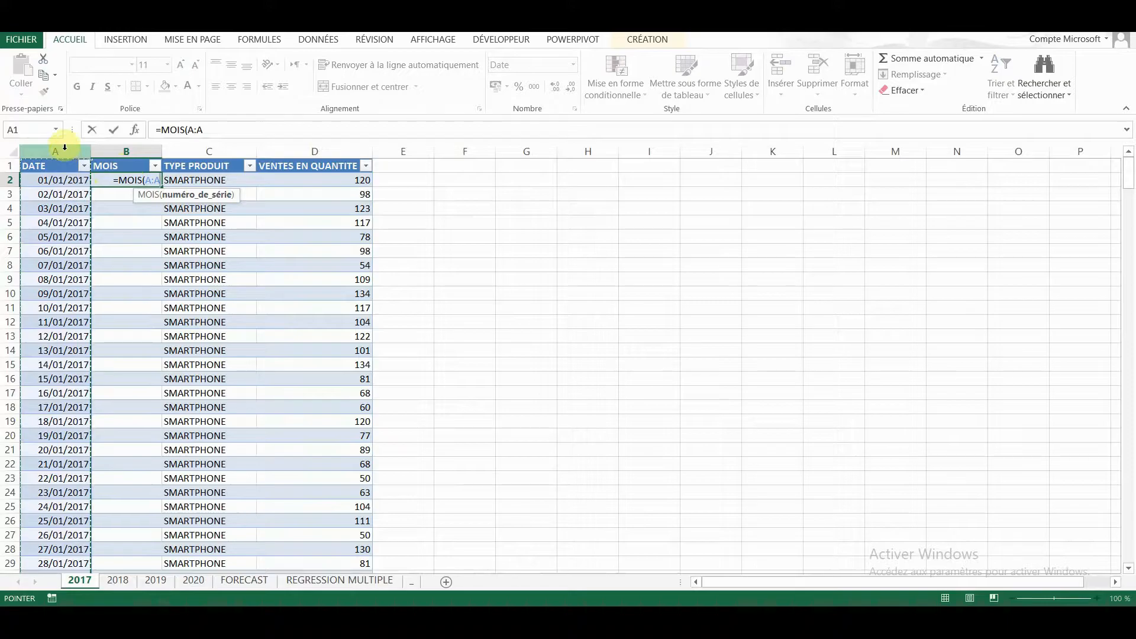
{"action": "type", "text": ")"}
{"action": "key", "text": "Return"}
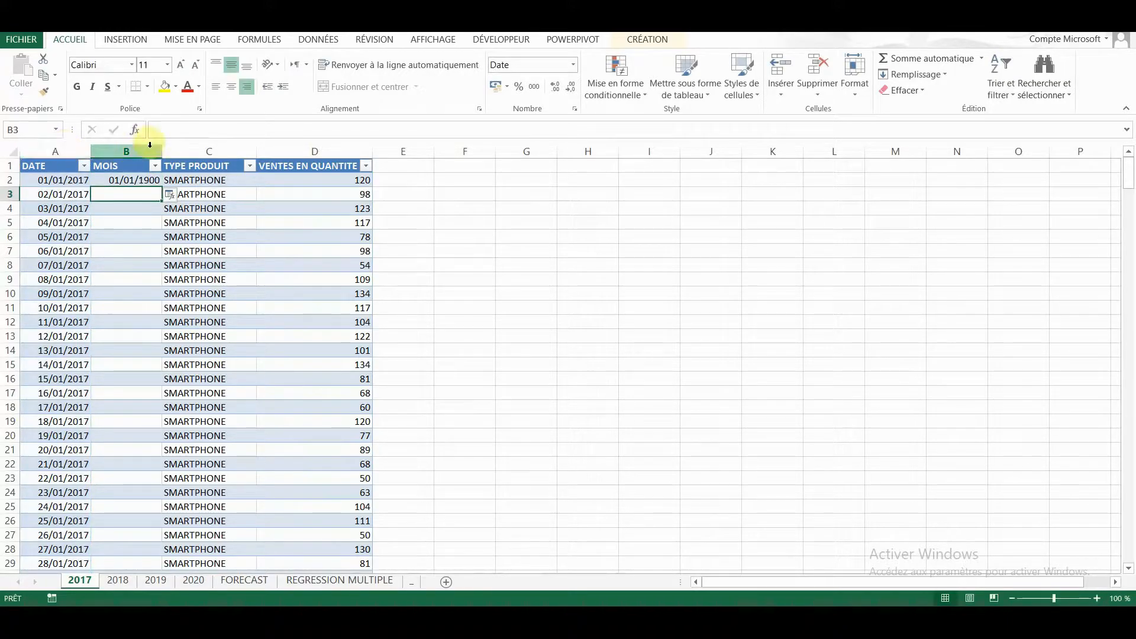
Set B2's number format to Standard and fill its formula down the MOIS column
{"action": "left_click", "coordinate": [134, 179]}
{"action": "right_click", "coordinate": [139, 178]}
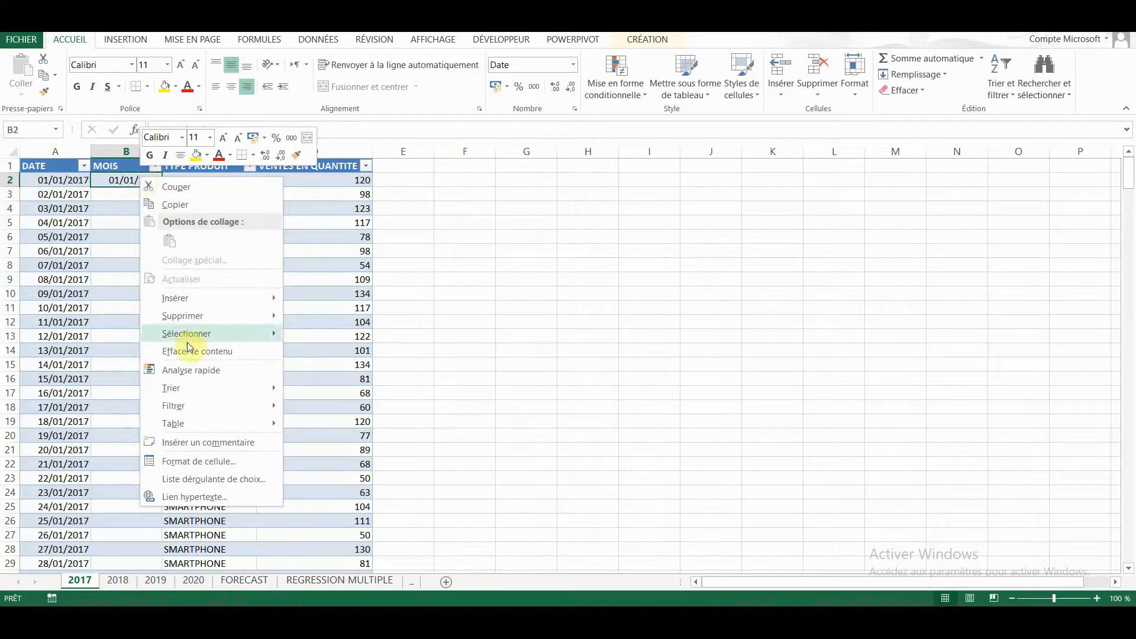
{"action": "left_click", "coordinate": [195, 461]}
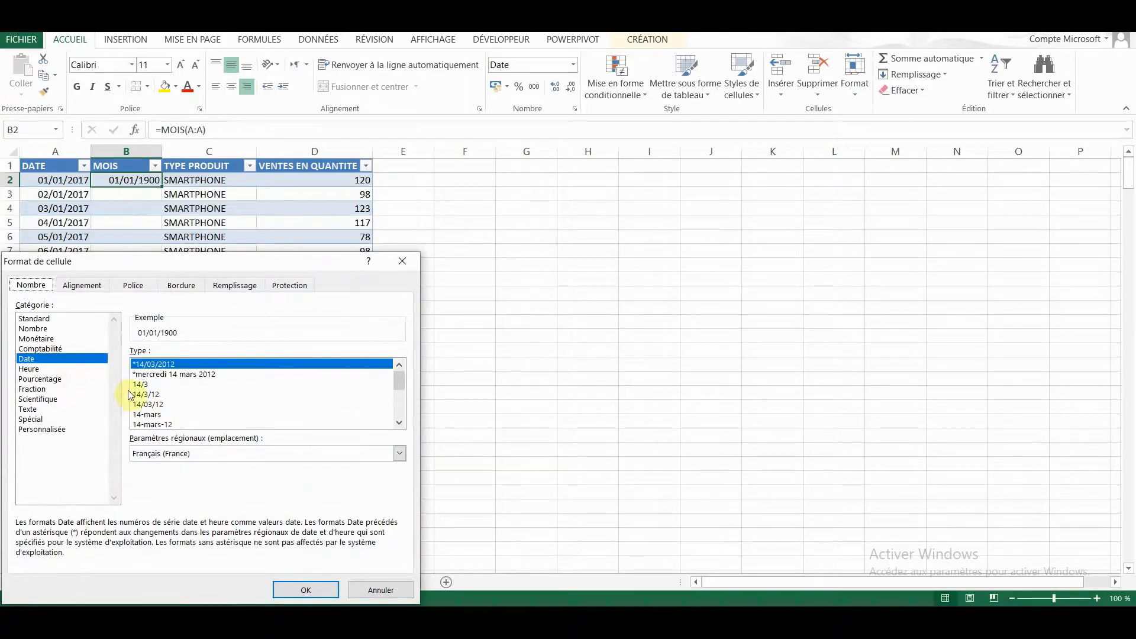
{"action": "left_click", "coordinate": [34, 319]}
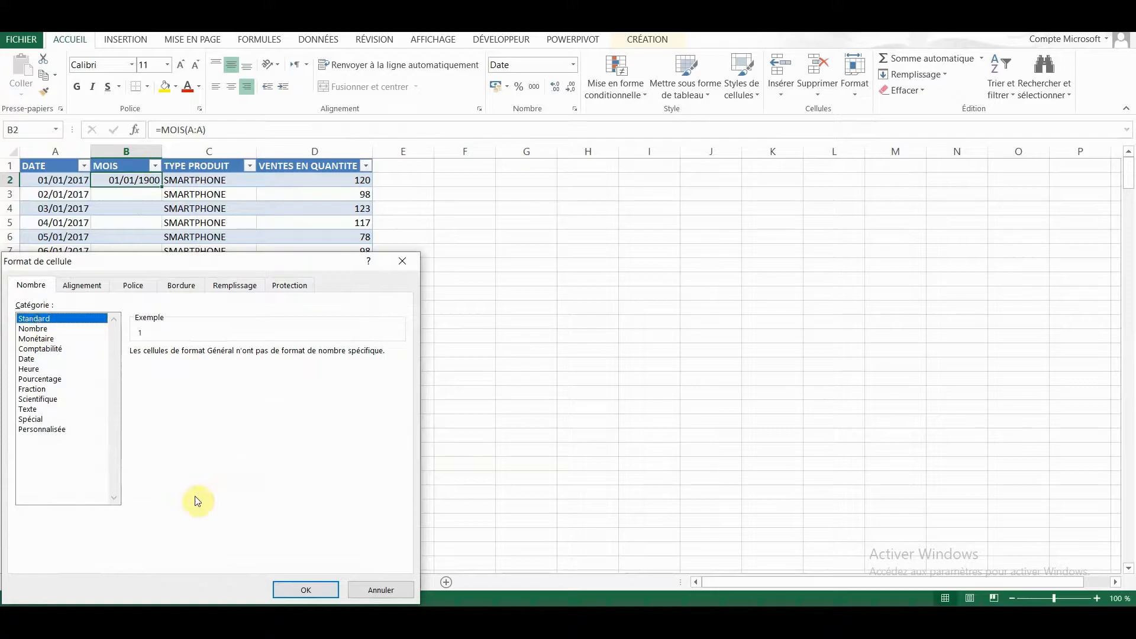
{"action": "left_click", "coordinate": [296, 589]}
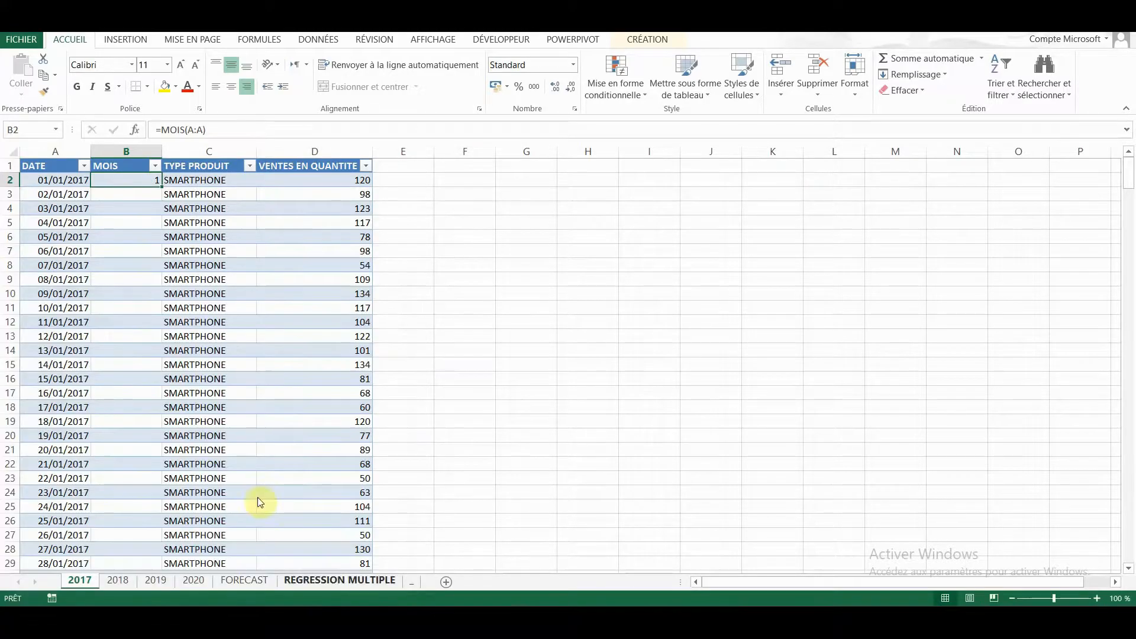
{"action": "double_click", "coordinate": [160, 189]}
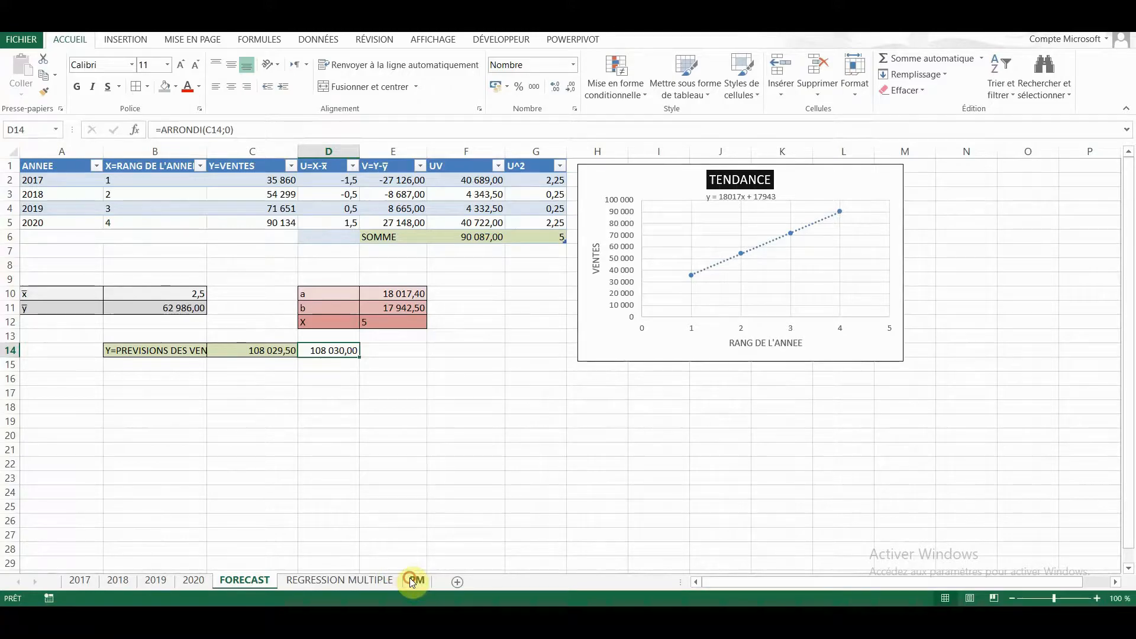
Switch to the desktop, create a new Excel workbook named MACRO.xlsx and open it
{"action": "left_click", "coordinate": [413, 581]}
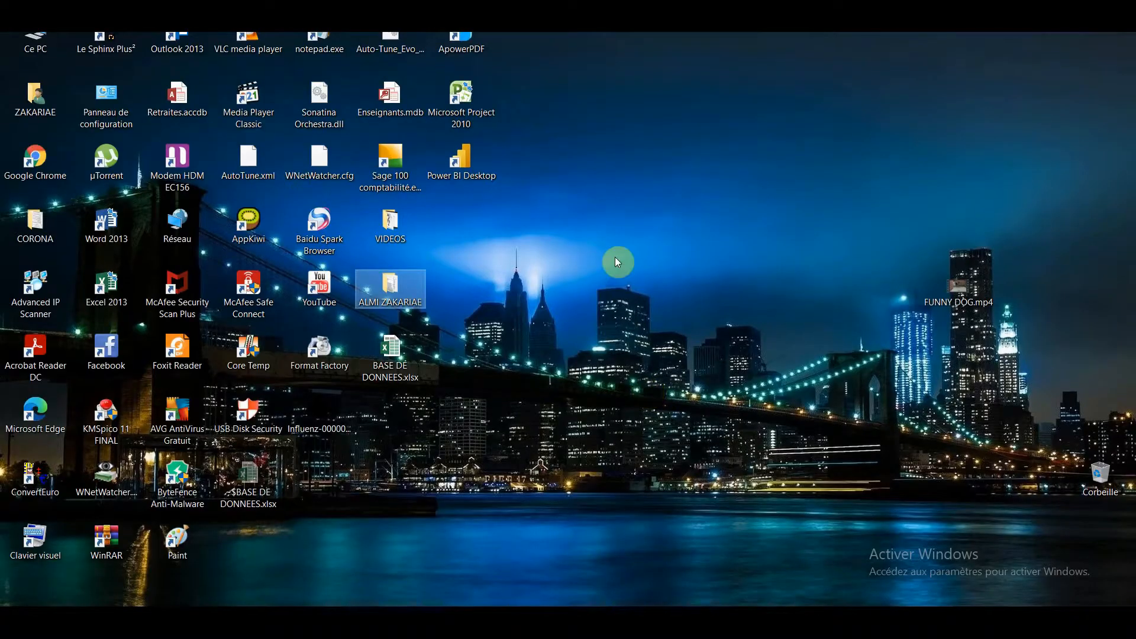
{"action": "right_click", "coordinate": [616, 258]}
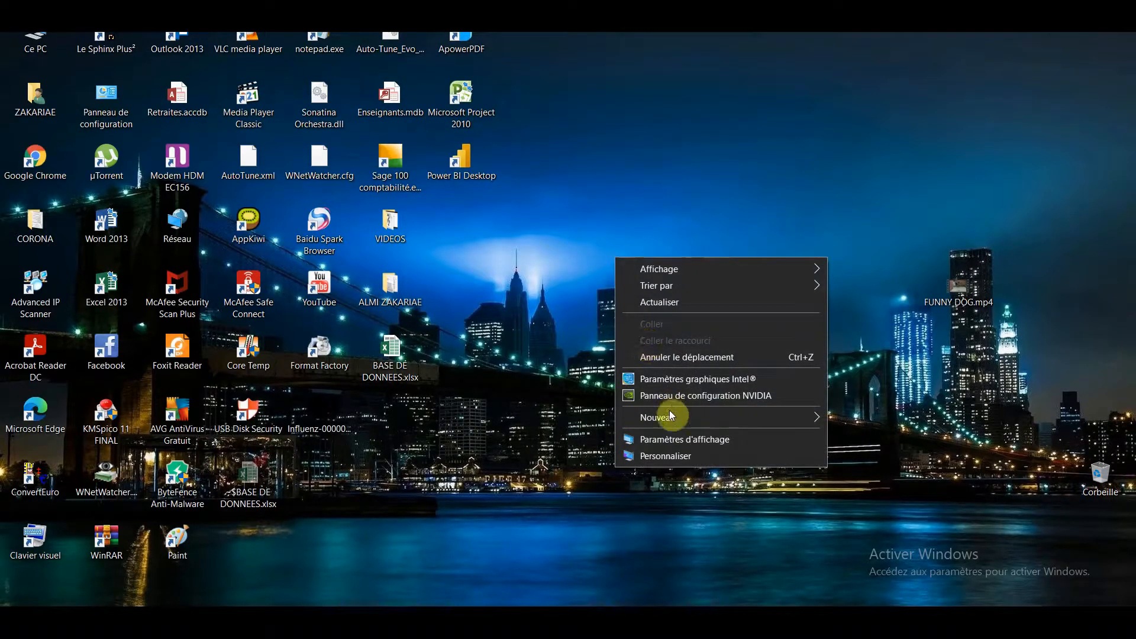
{"action": "mouse_move", "coordinate": [672, 416]}
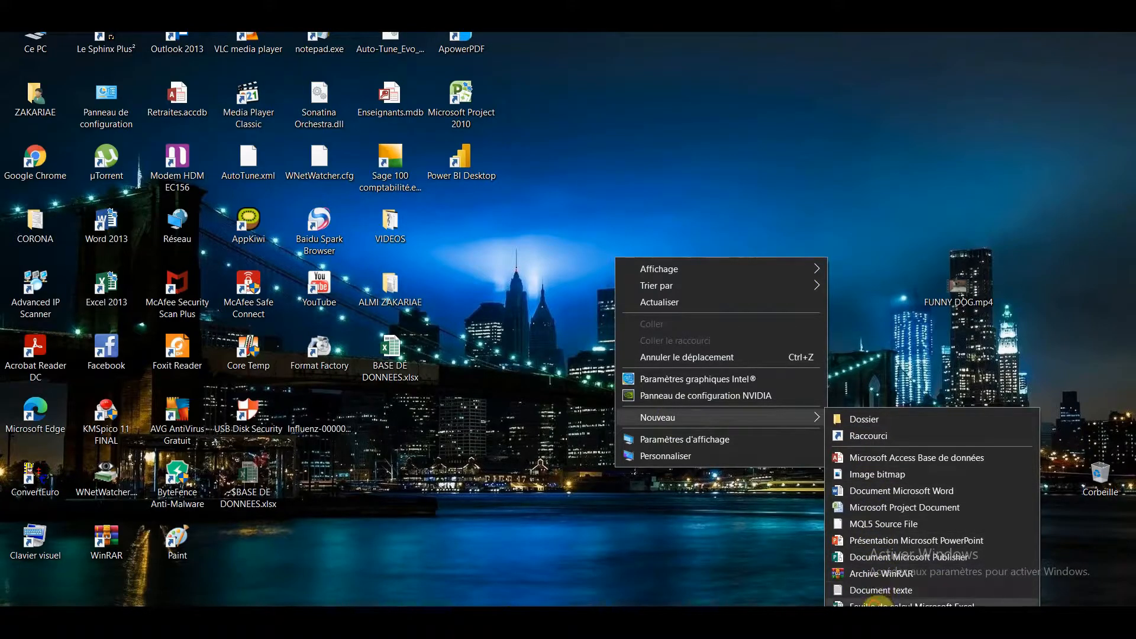
{"action": "left_click", "coordinate": [877, 604]}
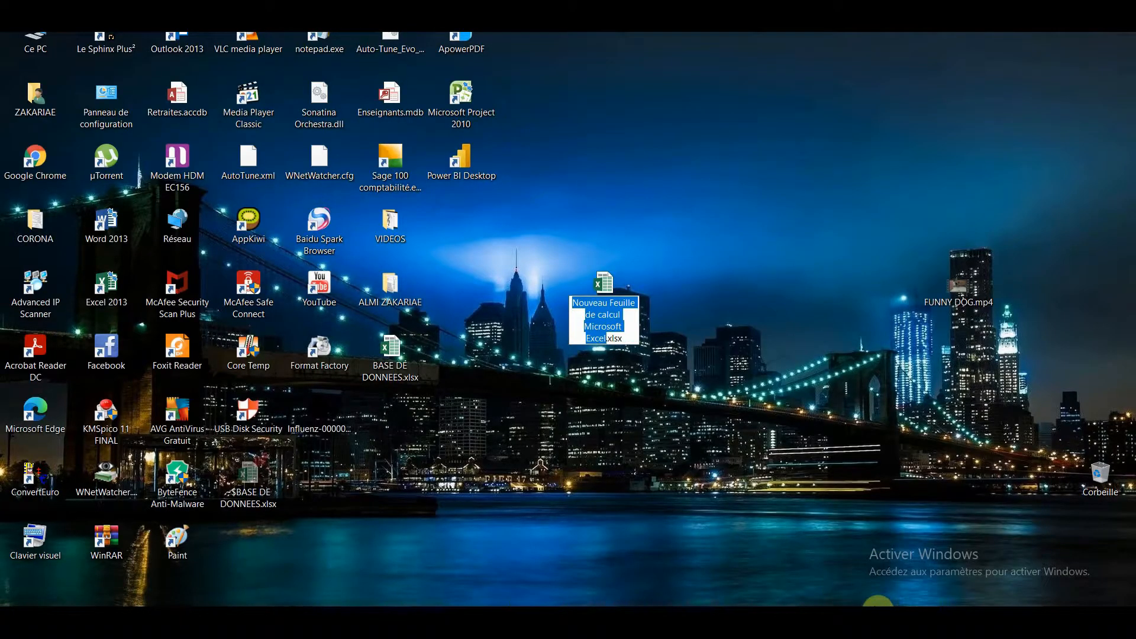
{"action": "type", "text": "MACRO"}
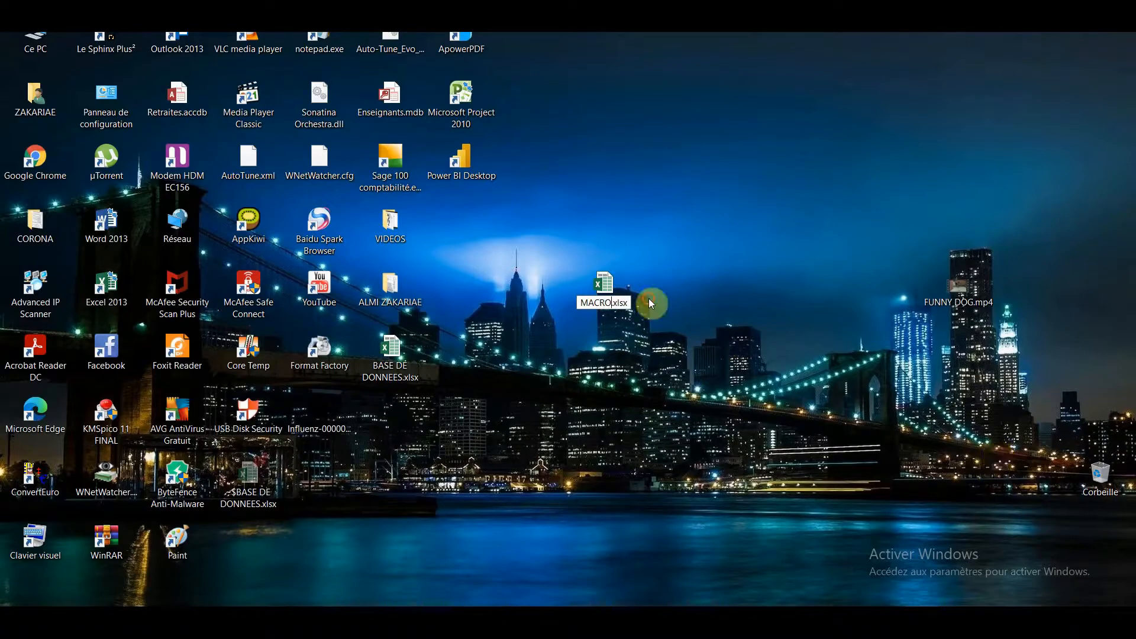
{"action": "left_click", "coordinate": [620, 290]}
{"action": "double_click", "coordinate": [620, 290]}
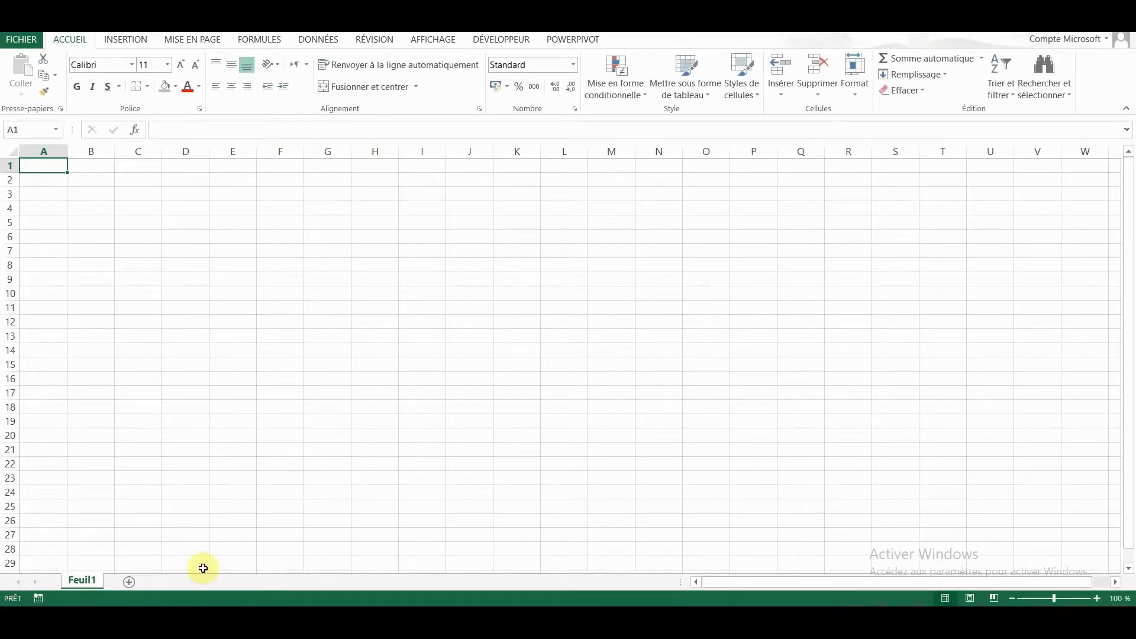
Return to the BASE DE DONNEES.xlsx workbook and copy its 2017 sheet into MACRO.xlsx before Feuil1
{"action": "left_click", "coordinate": [421, 618]}
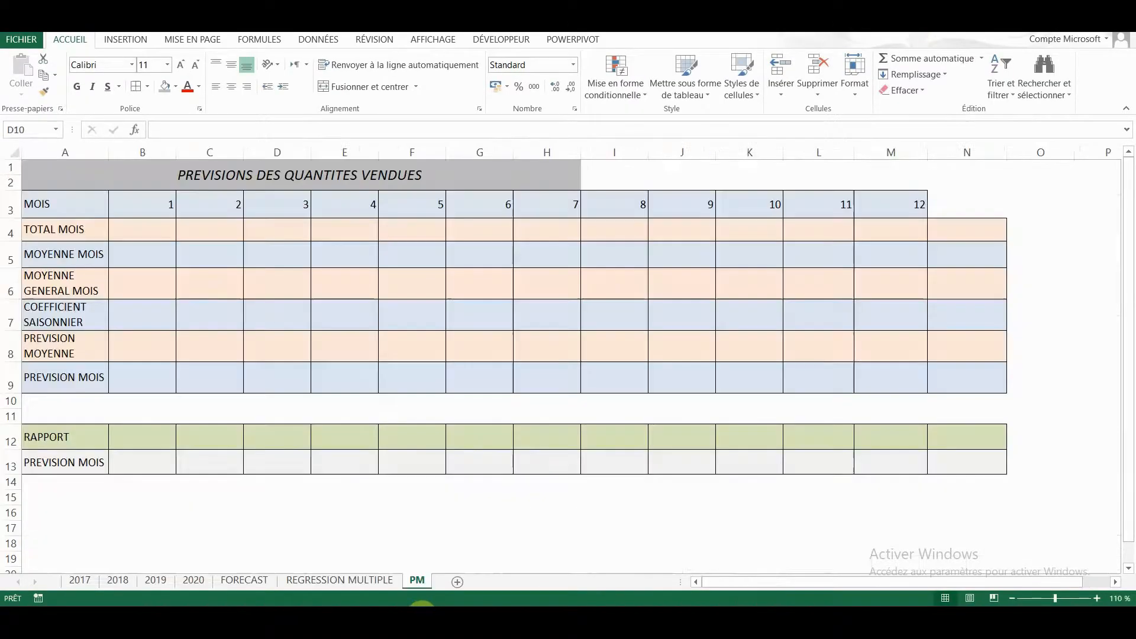
{"action": "left_click", "coordinate": [78, 580]}
{"action": "right_click", "coordinate": [78, 580]}
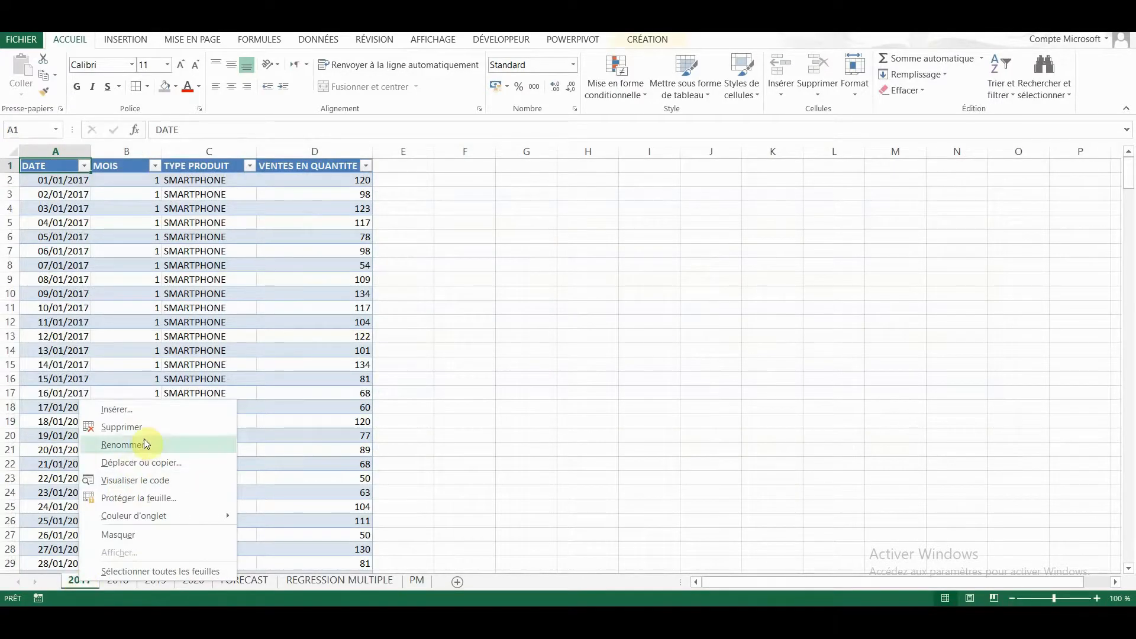
{"action": "left_click", "coordinate": [139, 462]}
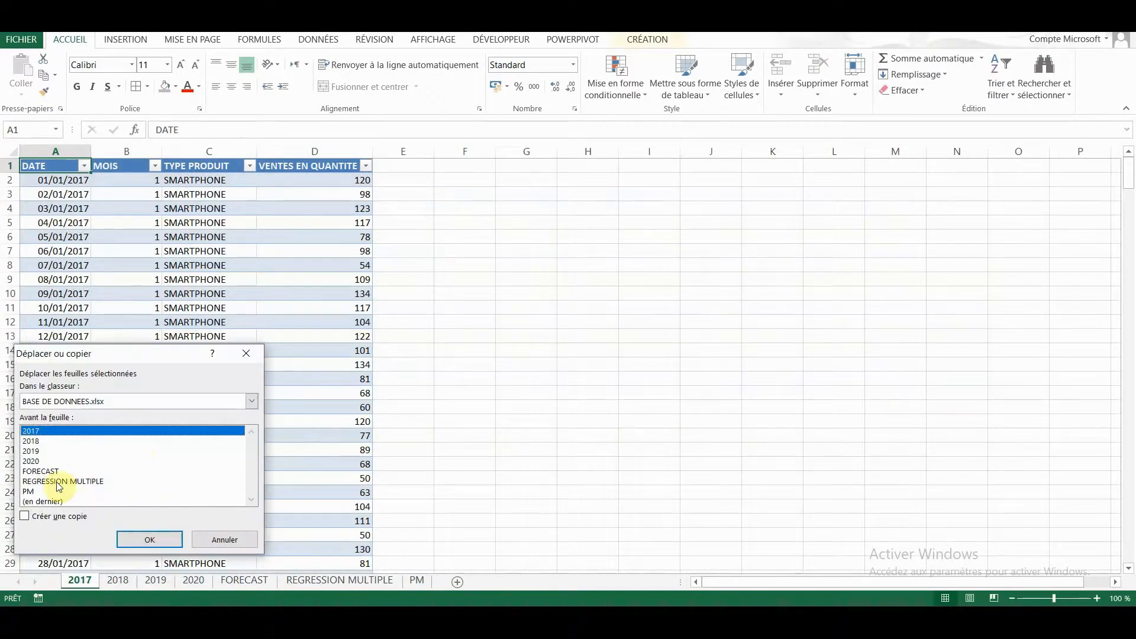
{"action": "left_click", "coordinate": [26, 514]}
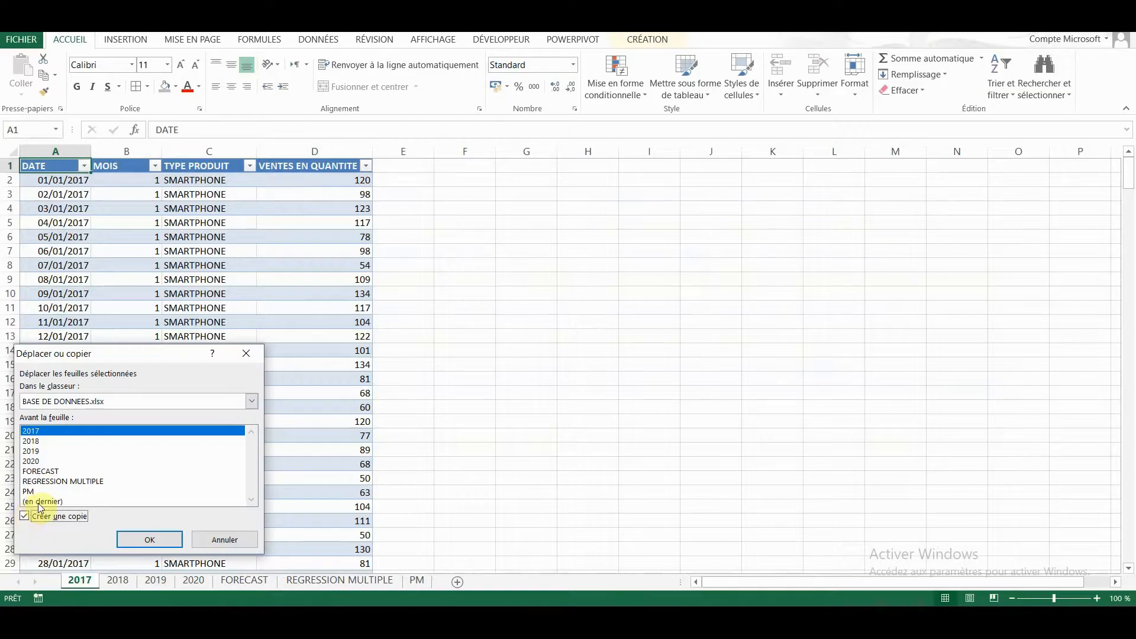
{"action": "left_click", "coordinate": [251, 401]}
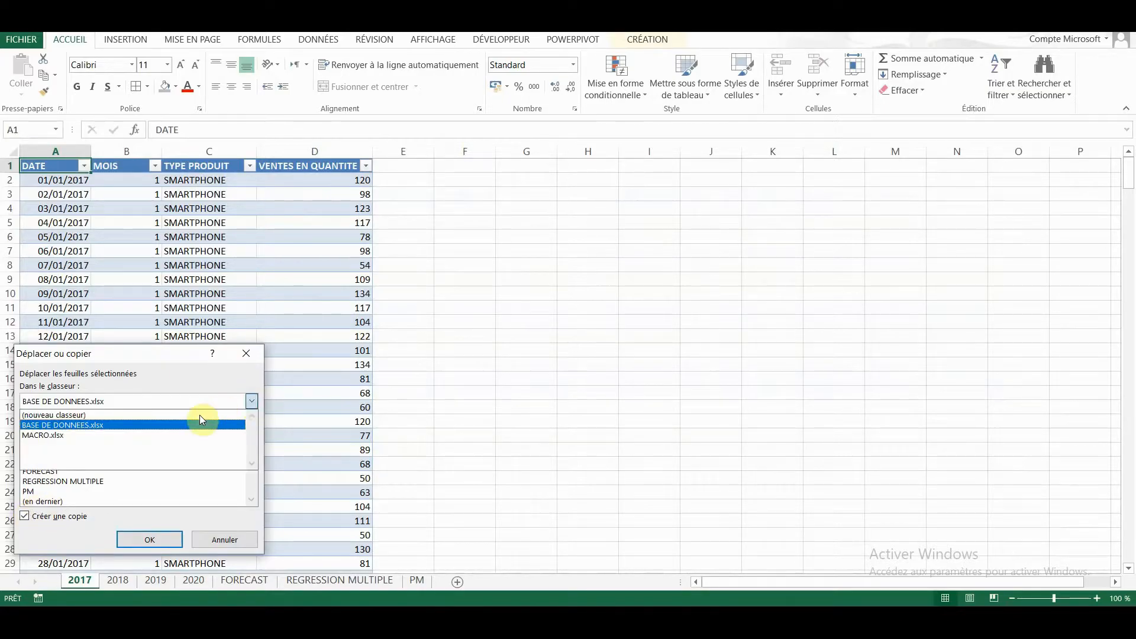
{"action": "left_click", "coordinate": [172, 436]}
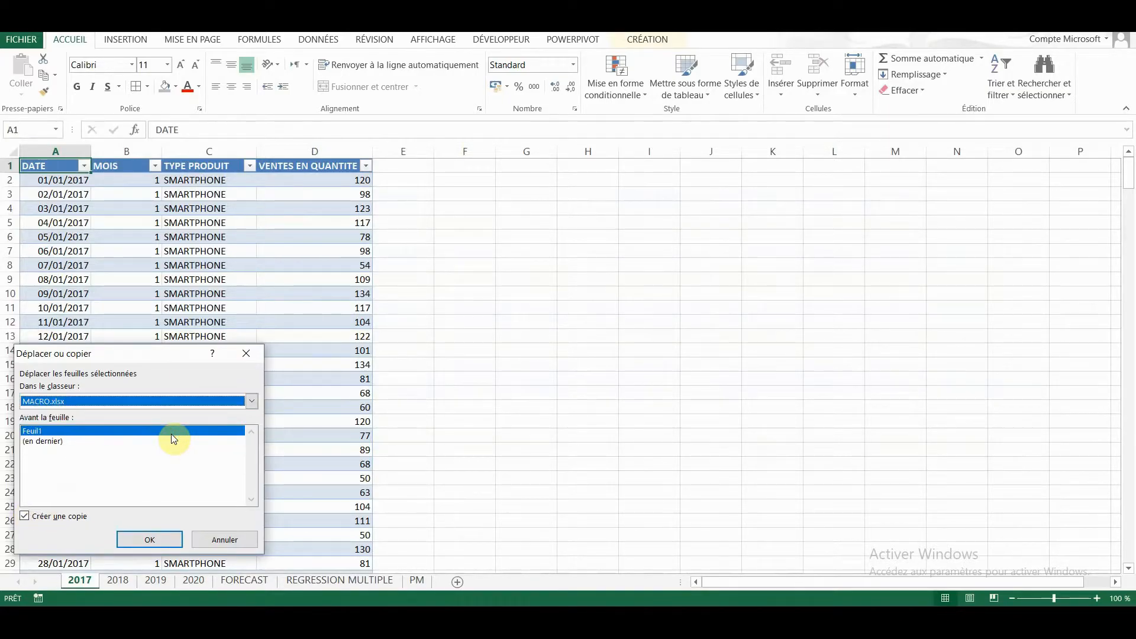
{"action": "left_click", "coordinate": [149, 540]}
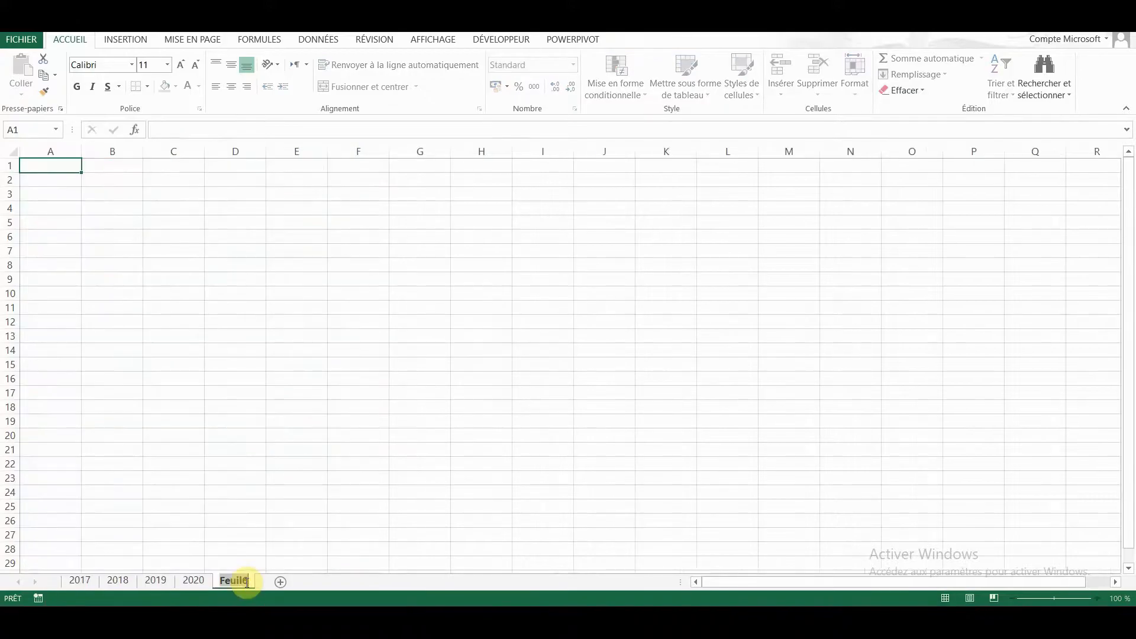
Rename the last sheet of MACRO.xlsx to Zak and open that sheet's code window
{"action": "type", "text": "Zak"}
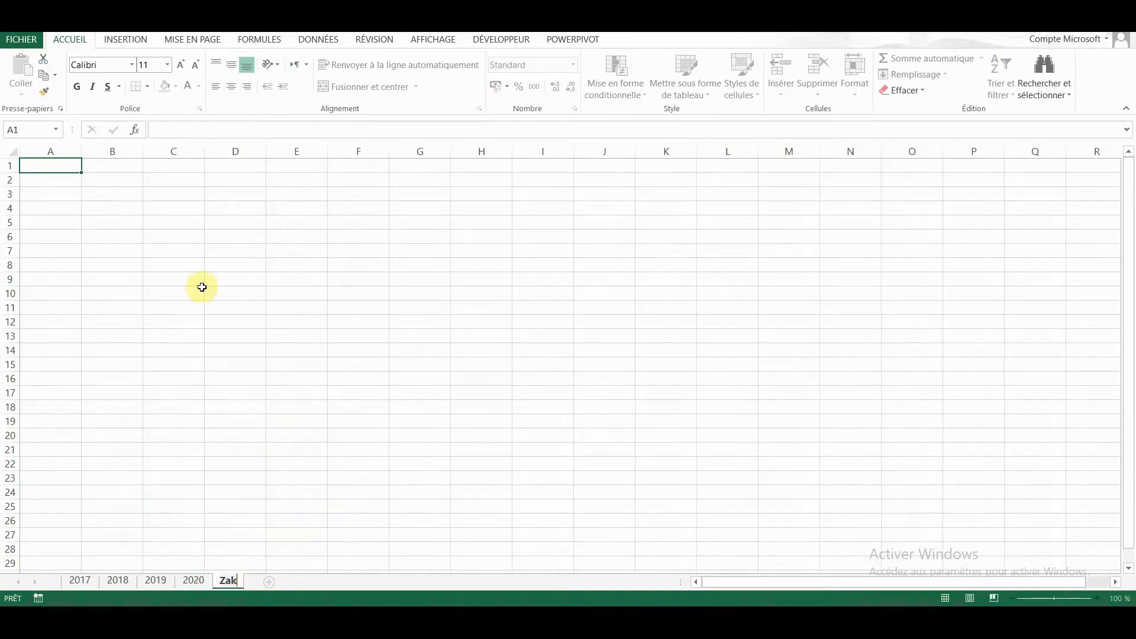
{"action": "left_click", "coordinate": [76, 172]}
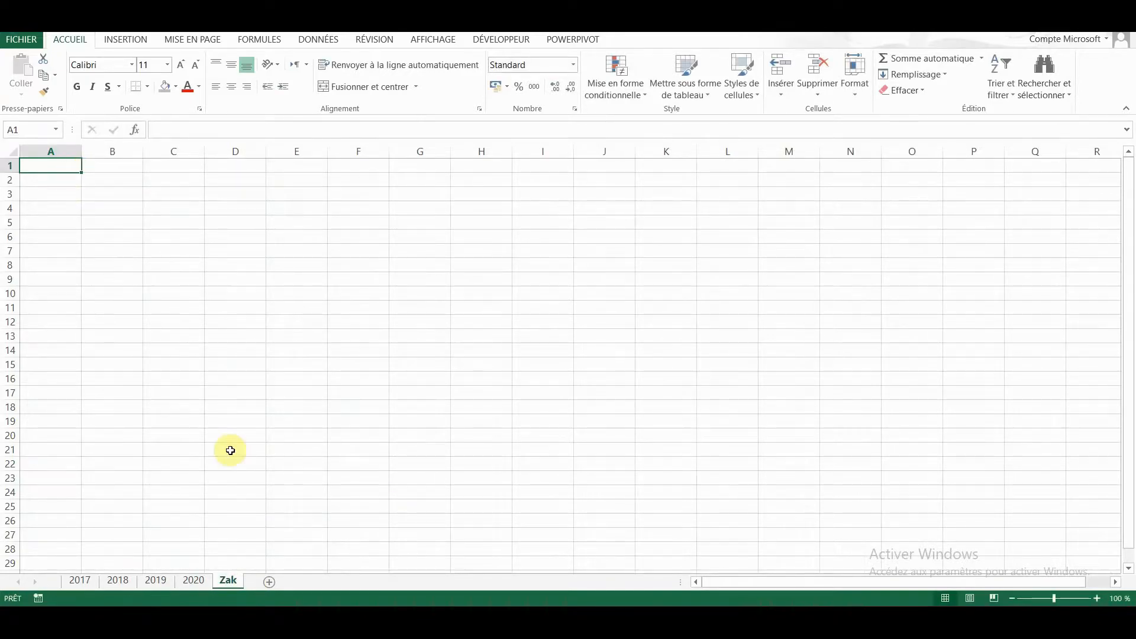
{"action": "right_click", "coordinate": [225, 583]}
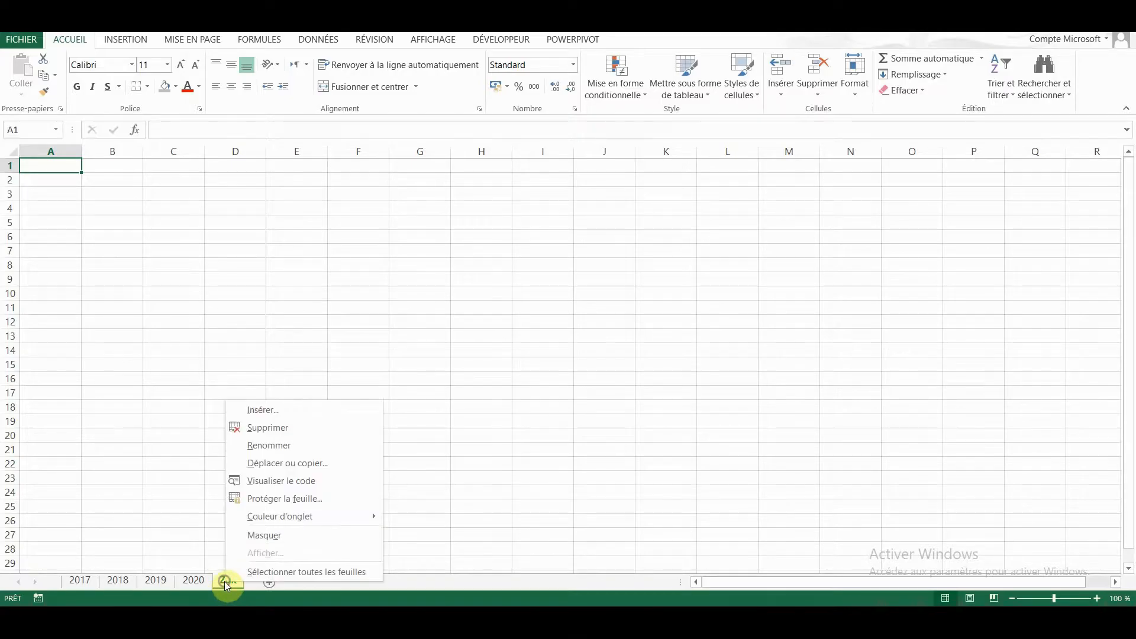
{"action": "left_click", "coordinate": [278, 483]}
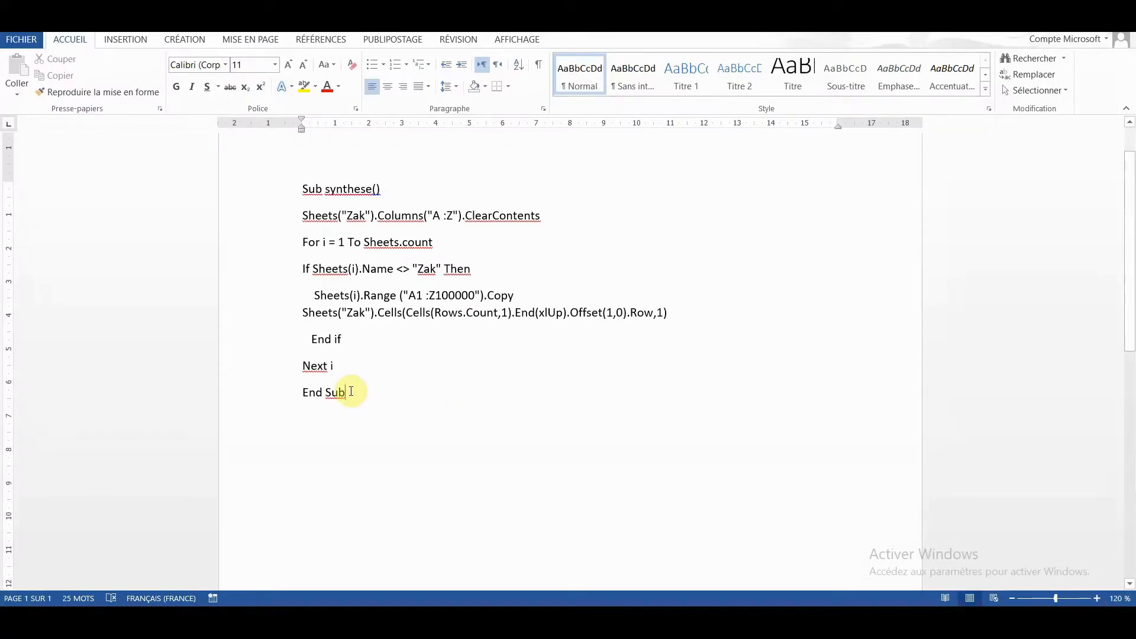
Copy the complete synthese() macro from the Word document and paste it into the Zak sheet's code window
{"action": "left_click_drag", "start_coordinate": [351, 391], "coordinate": [289, 194]}
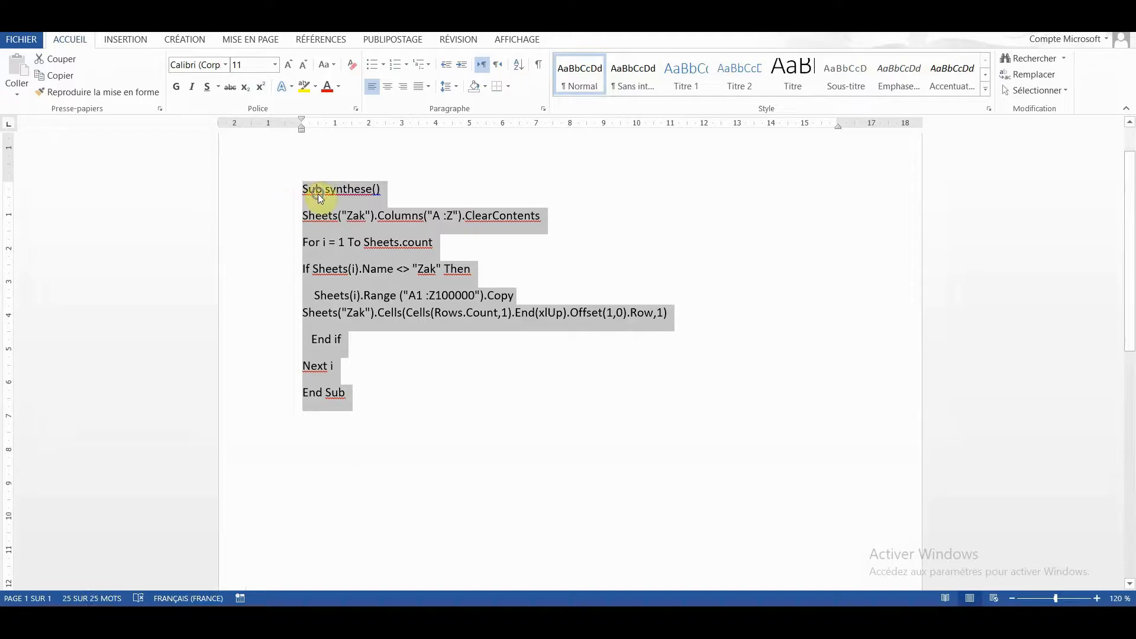
{"action": "right_click", "coordinate": [318, 192]}
{"action": "left_click", "coordinate": [352, 223]}
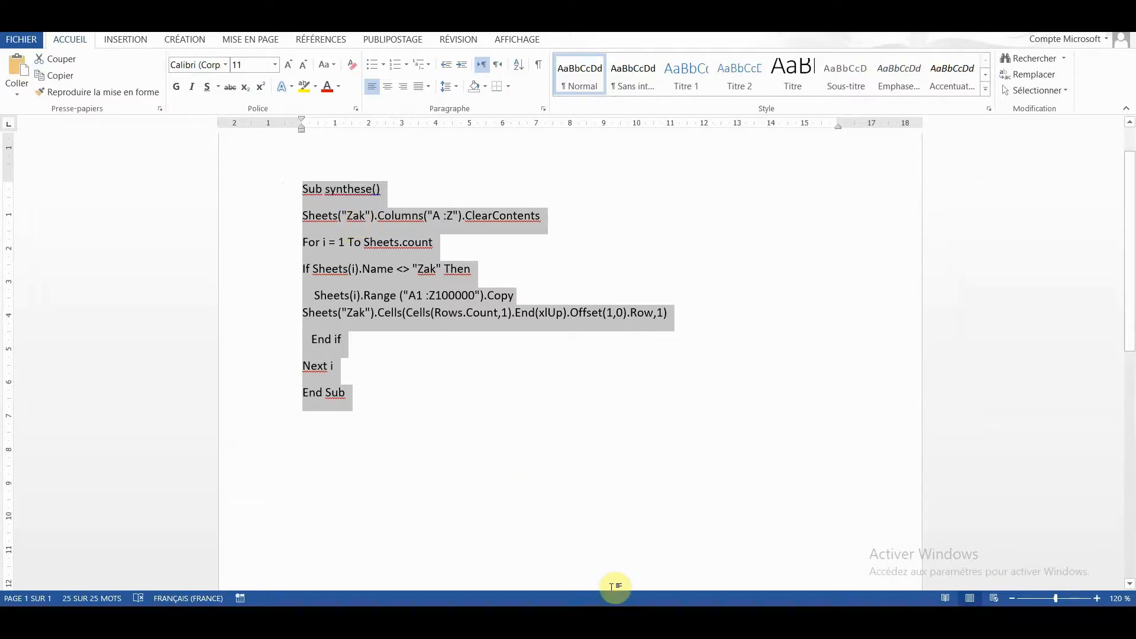
{"action": "key", "text": "alt+Tab"}
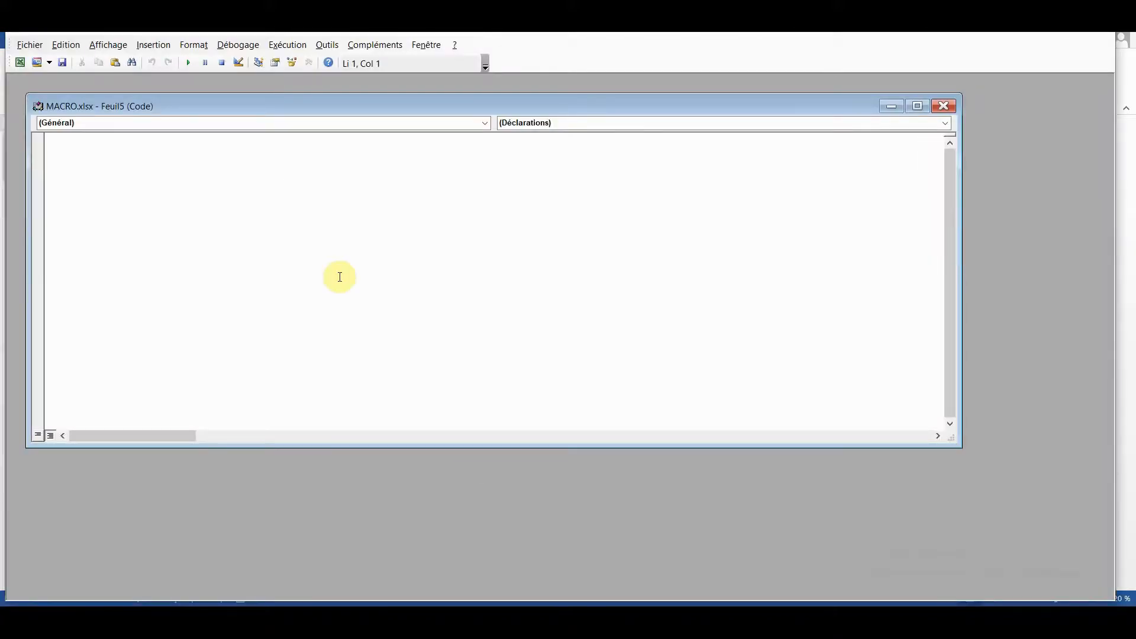
{"action": "right_click", "coordinate": [63, 142]}
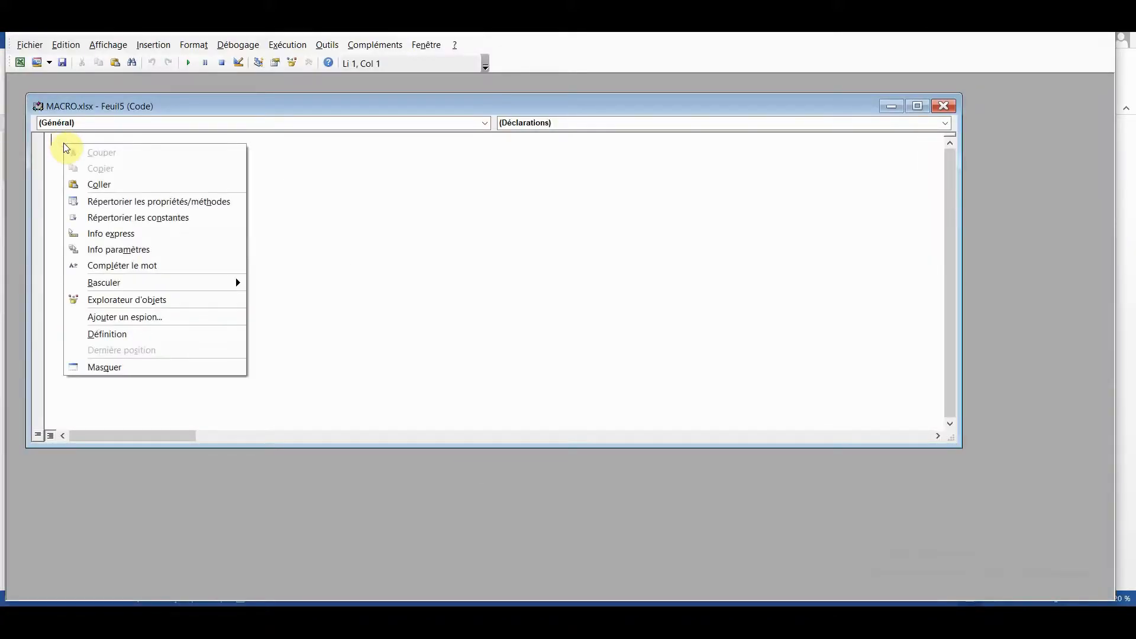
{"action": "left_click", "coordinate": [93, 183]}
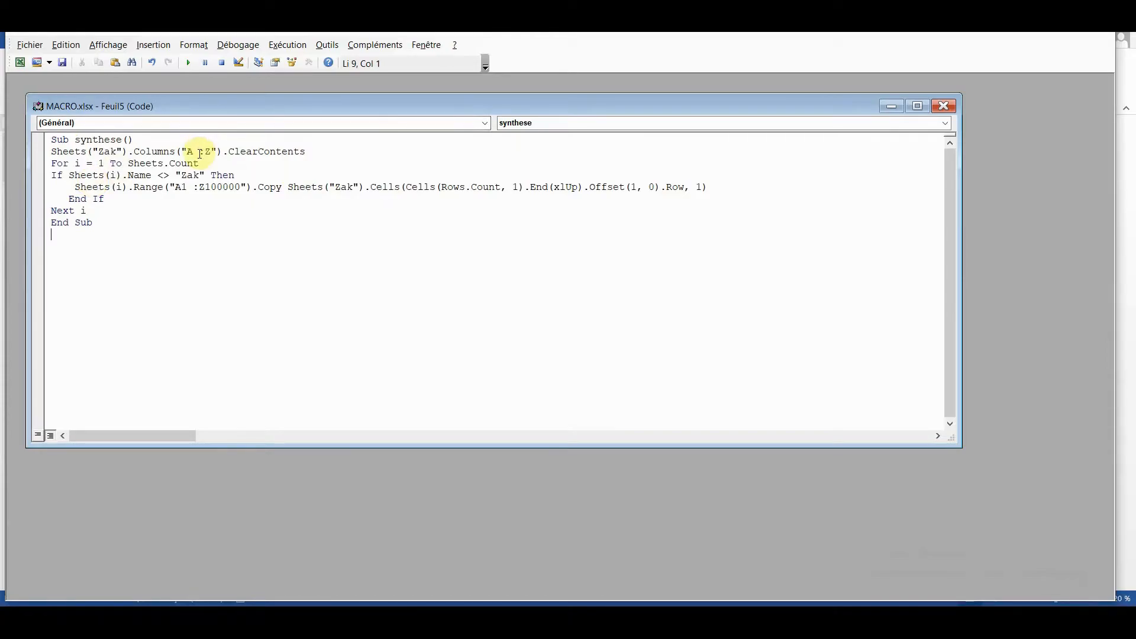
Correct the macro's ranges to "A:Z" and "A1:Z100000", run synthese and return to the workbook
{"action": "key", "text": "BackSpace"}
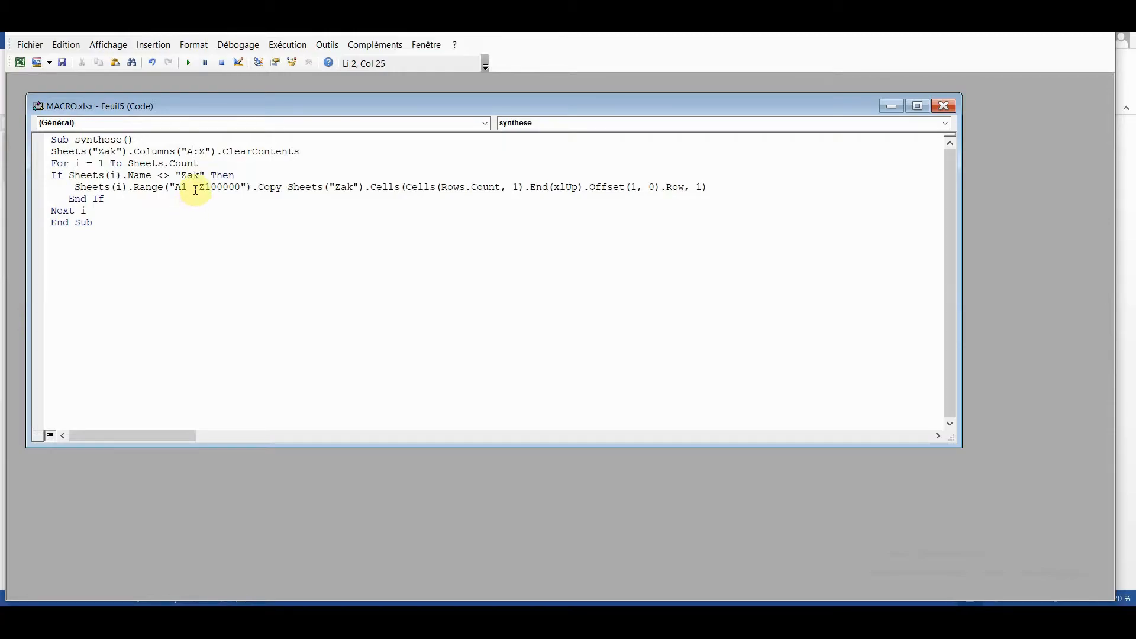
{"action": "key", "text": "BackSpace"}
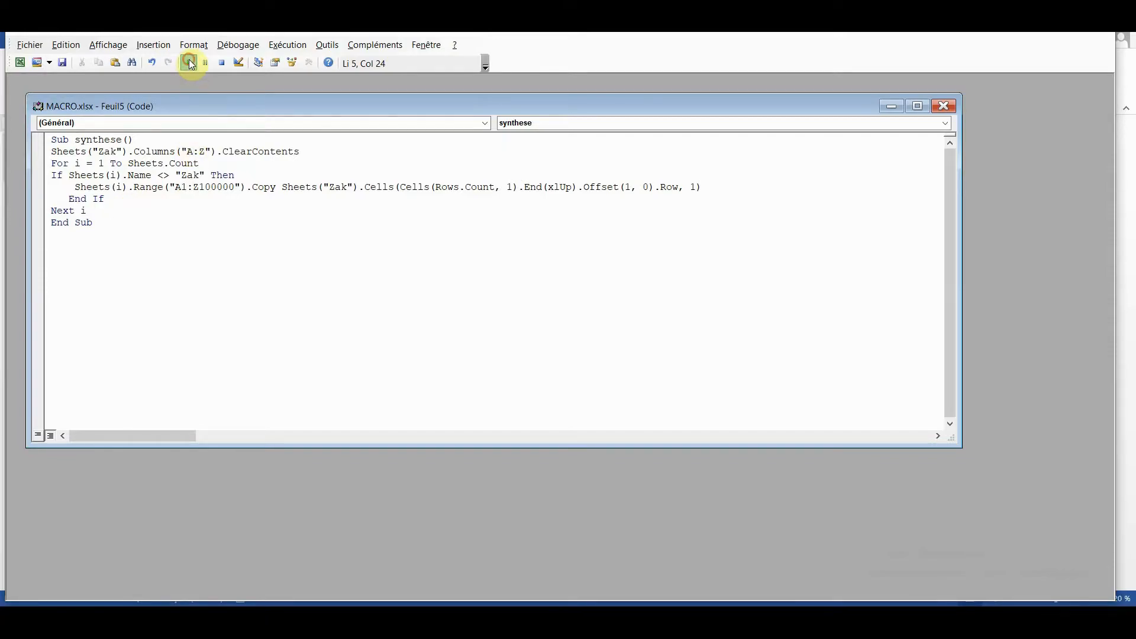
{"action": "left_click", "coordinate": [17, 62]}
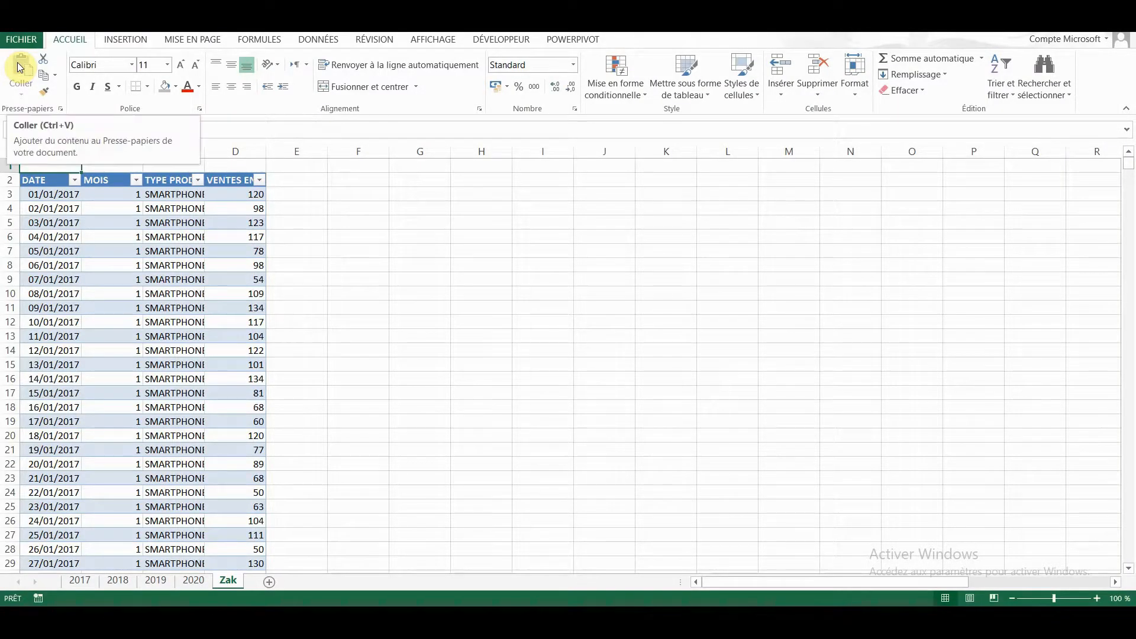
Examine the consolidated rows on the Zak sheet to check that the yearly data follow one another
{"action": "left_click", "coordinate": [53, 193]}
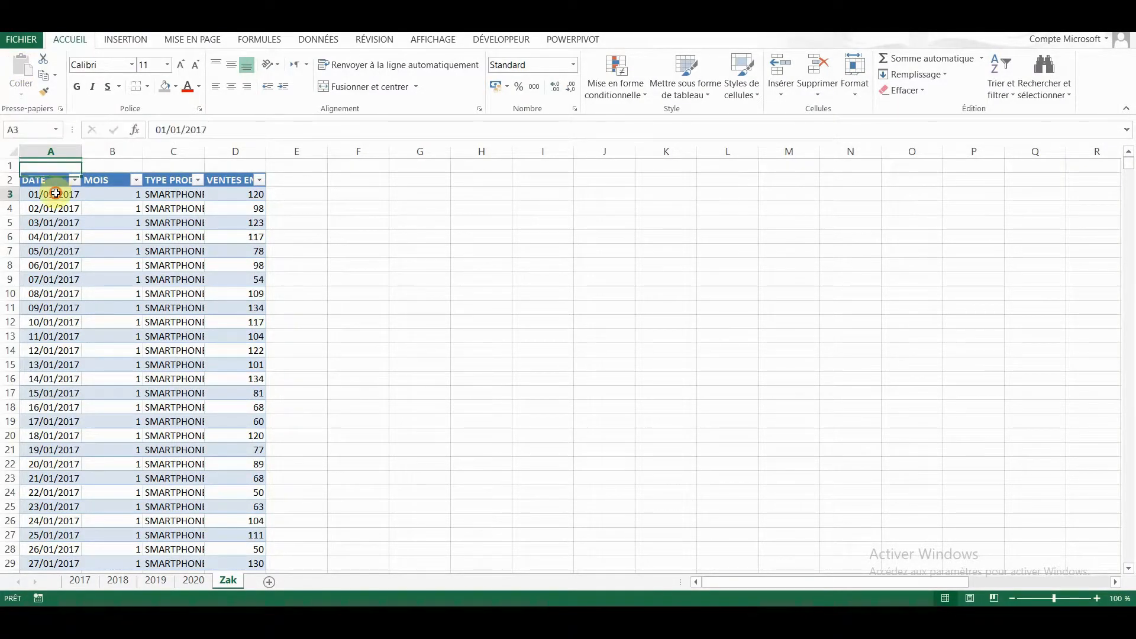
{"action": "left_click", "coordinate": [53, 410]}
{"action": "scroll", "coordinate": [53, 410], "scroll_direction": "down", "scroll_amount": 20}
{"action": "scroll", "coordinate": [53, 410], "scroll_direction": "down", "scroll_amount": 20}
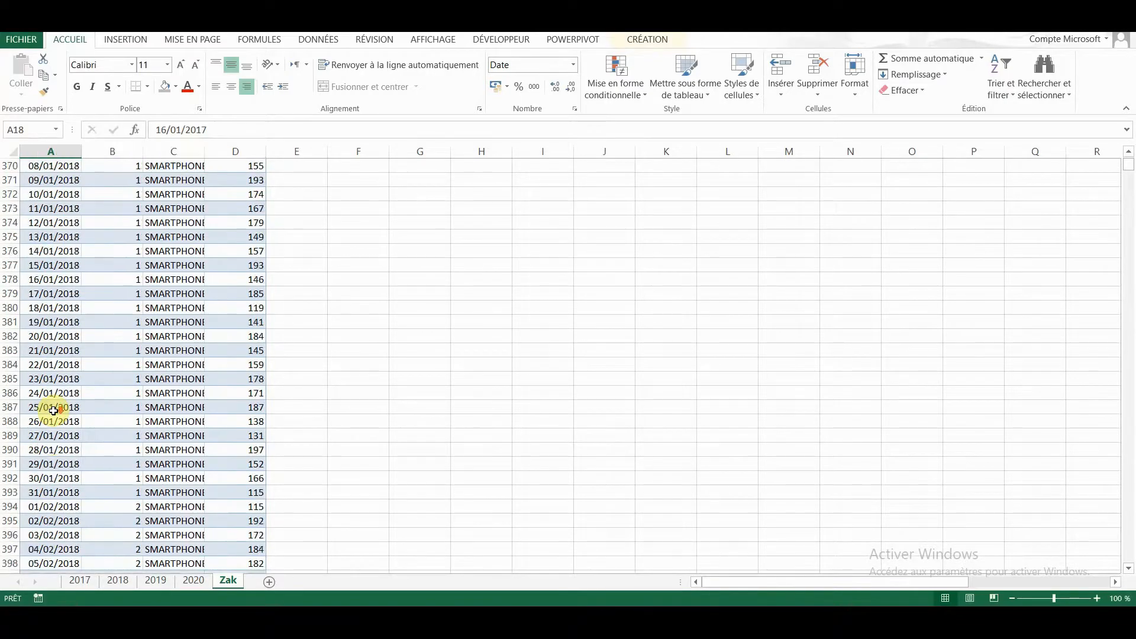
{"action": "scroll", "coordinate": [53, 410], "scroll_direction": "down", "scroll_amount": 20}
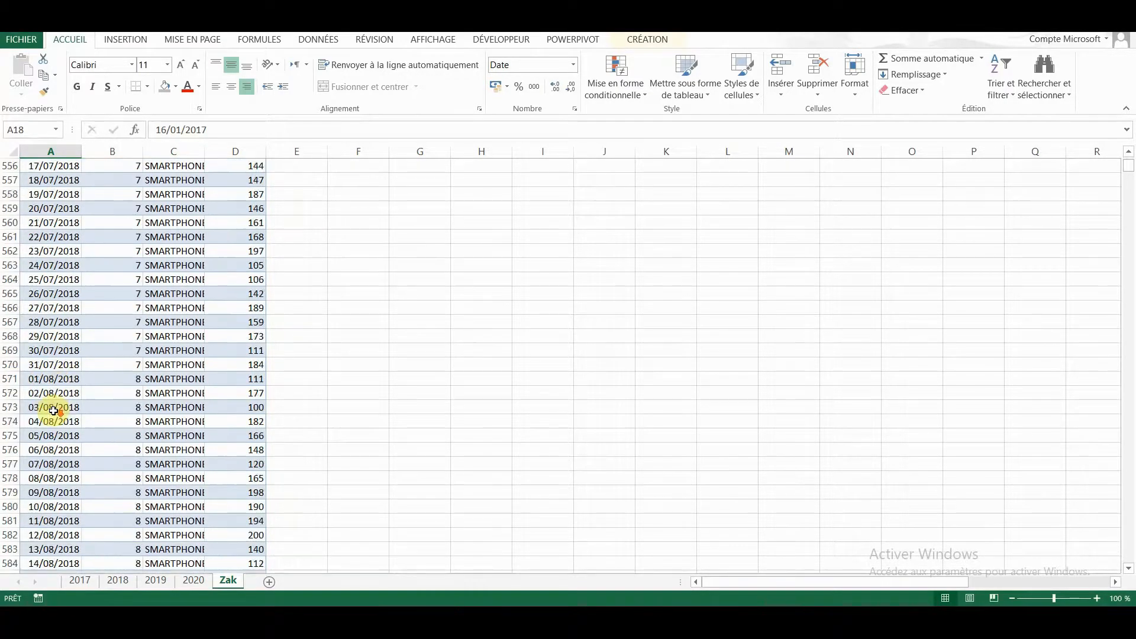
{"action": "scroll", "coordinate": [53, 410], "scroll_direction": "down", "scroll_amount": 20}
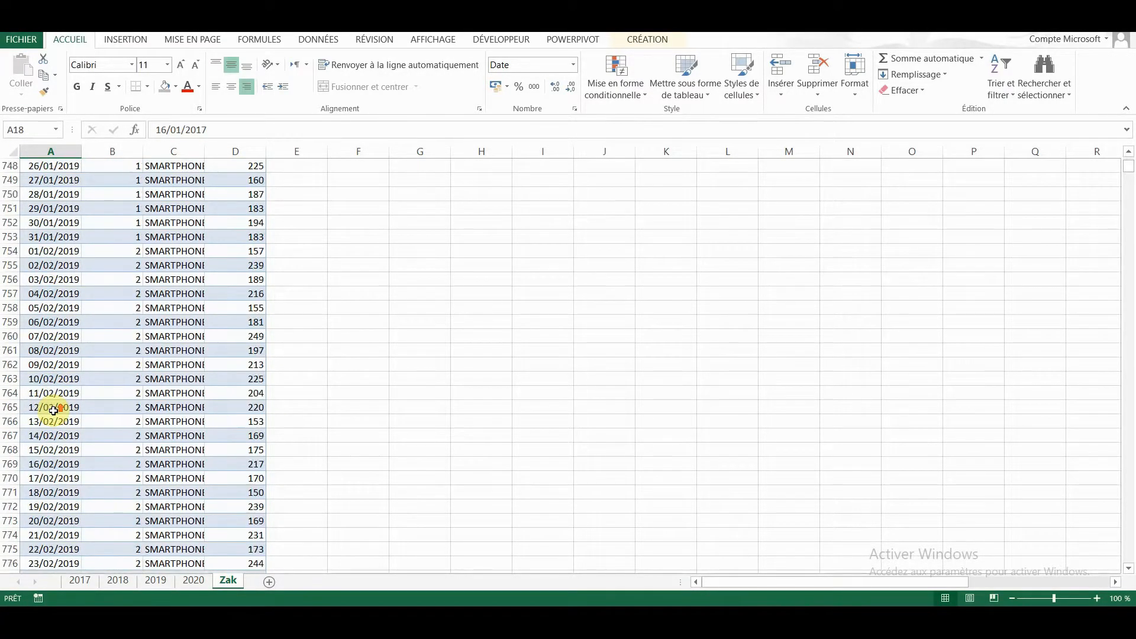
{"action": "scroll", "coordinate": [53, 410], "scroll_direction": "down", "scroll_amount": 20}
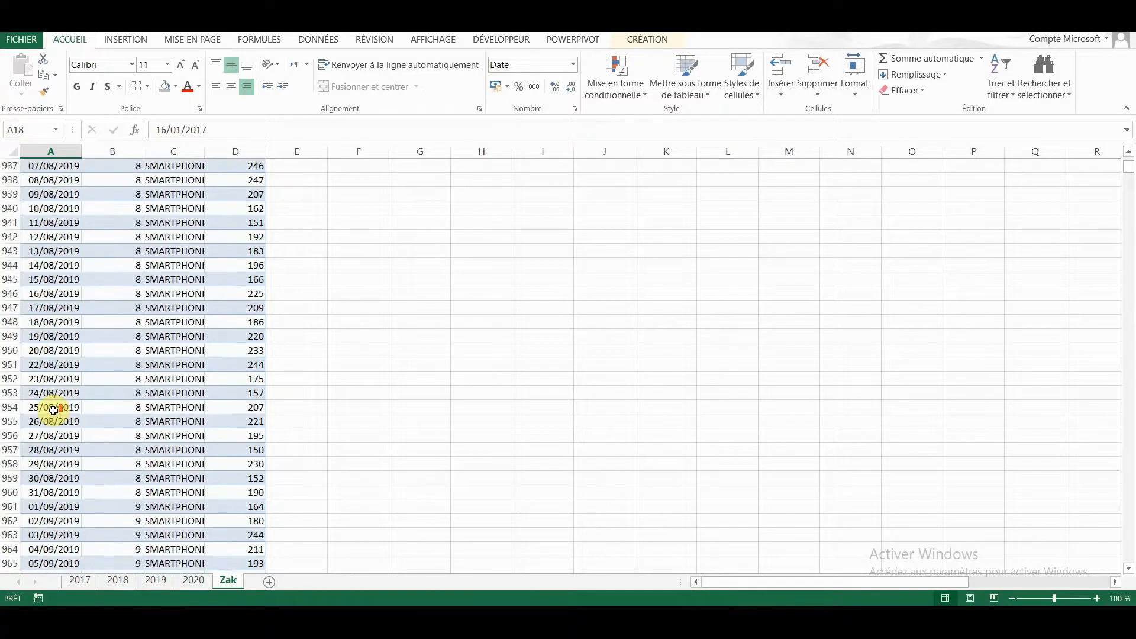
{"action": "scroll", "coordinate": [53, 410], "scroll_direction": "down", "scroll_amount": 20}
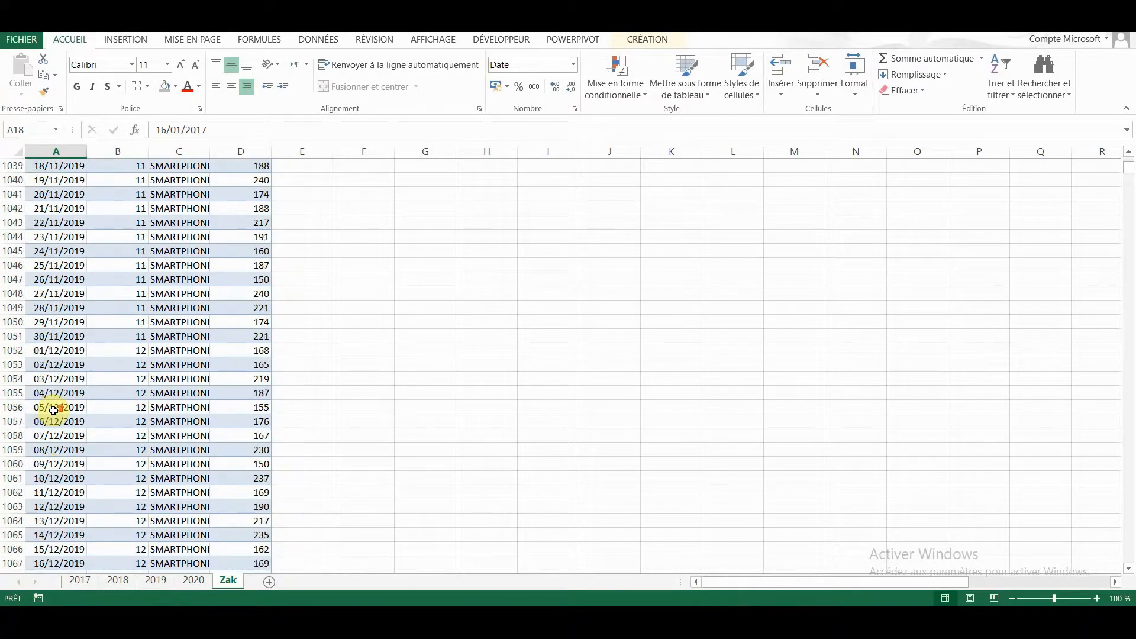
{"action": "scroll", "coordinate": [53, 410], "scroll_direction": "up", "scroll_amount": 20}
{"action": "scroll", "coordinate": [53, 410], "scroll_direction": "up", "scroll_amount": 20}
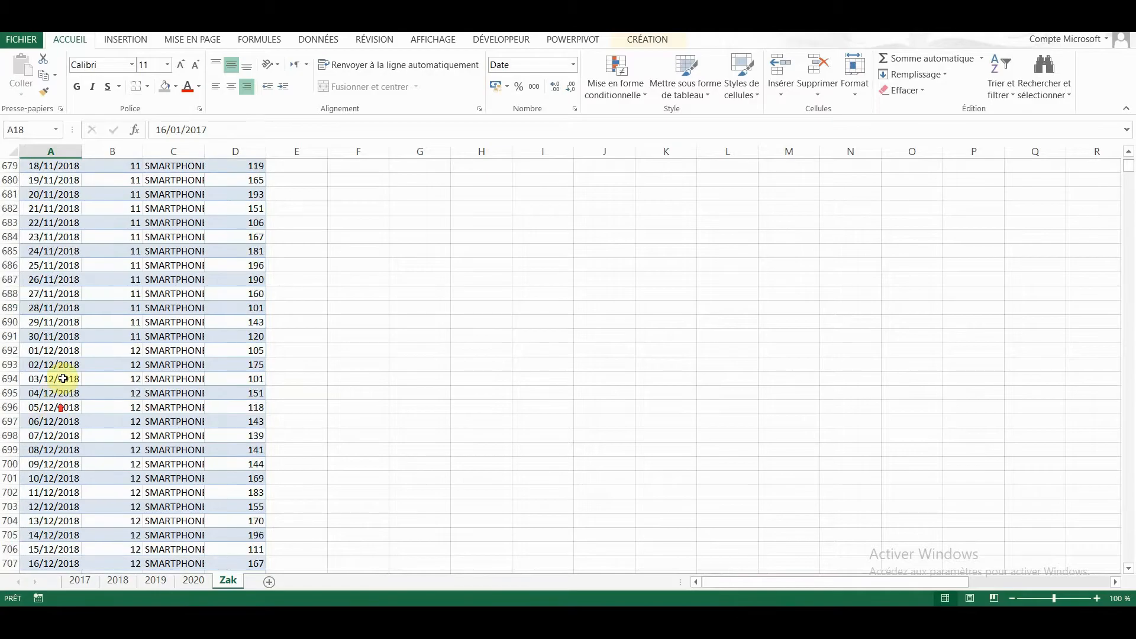
Add a new sheet after Zak and name it TCD
{"action": "left_click", "coordinate": [269, 581]}
{"action": "double_click", "coordinate": [266, 581]}
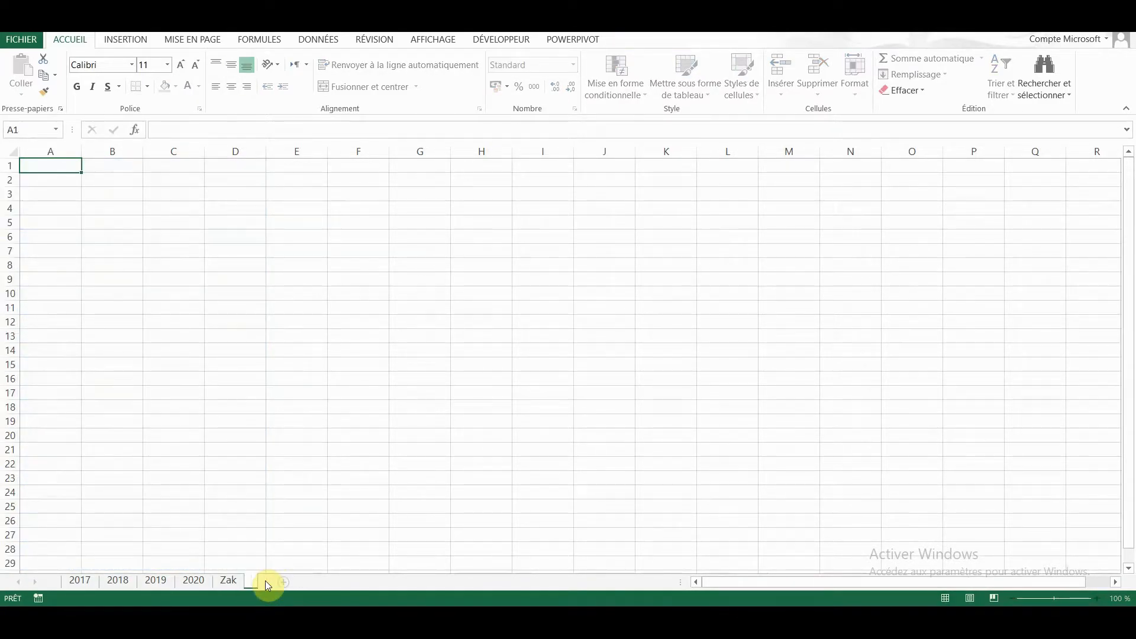
{"action": "type", "text": "TCD"}
{"action": "key", "text": "Return"}
{"action": "left_click", "coordinate": [286, 529]}
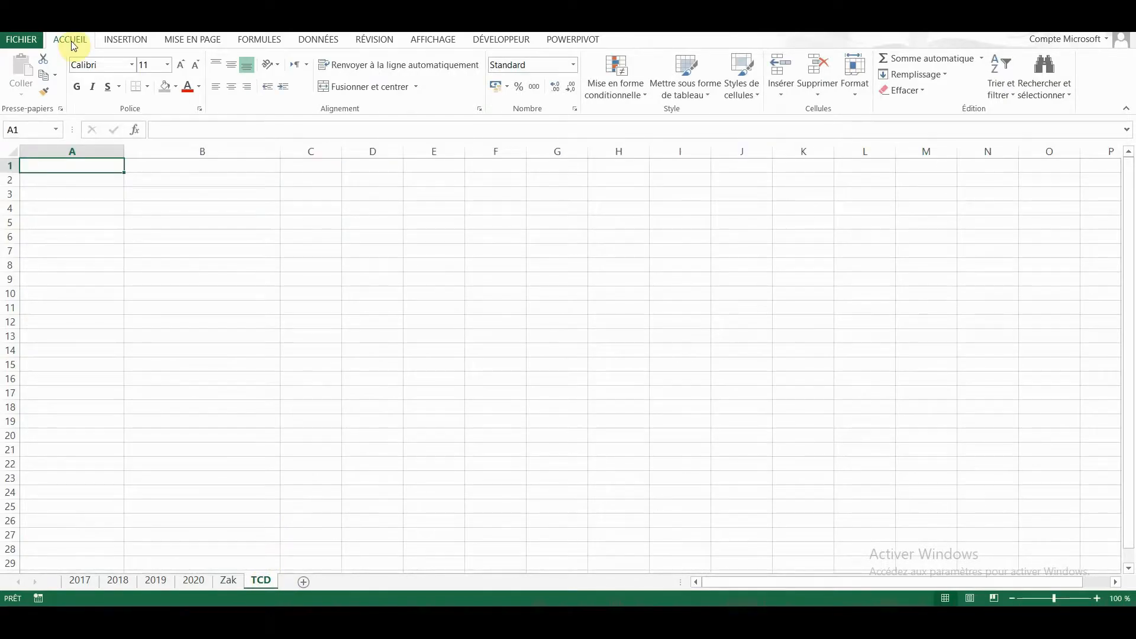
Create a pivot table at TCD!$A$1 from the source range Zak!$A$2:$D$1442
{"action": "left_click", "coordinate": [127, 41]}
{"action": "left_click", "coordinate": [33, 71]}
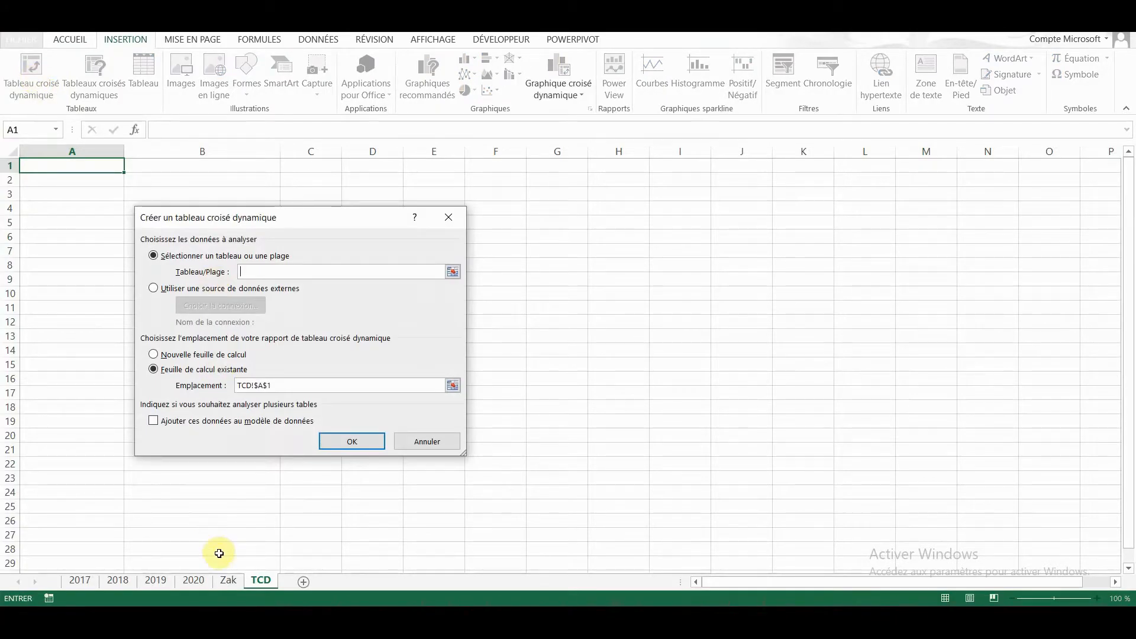
{"action": "left_click", "coordinate": [228, 580]}
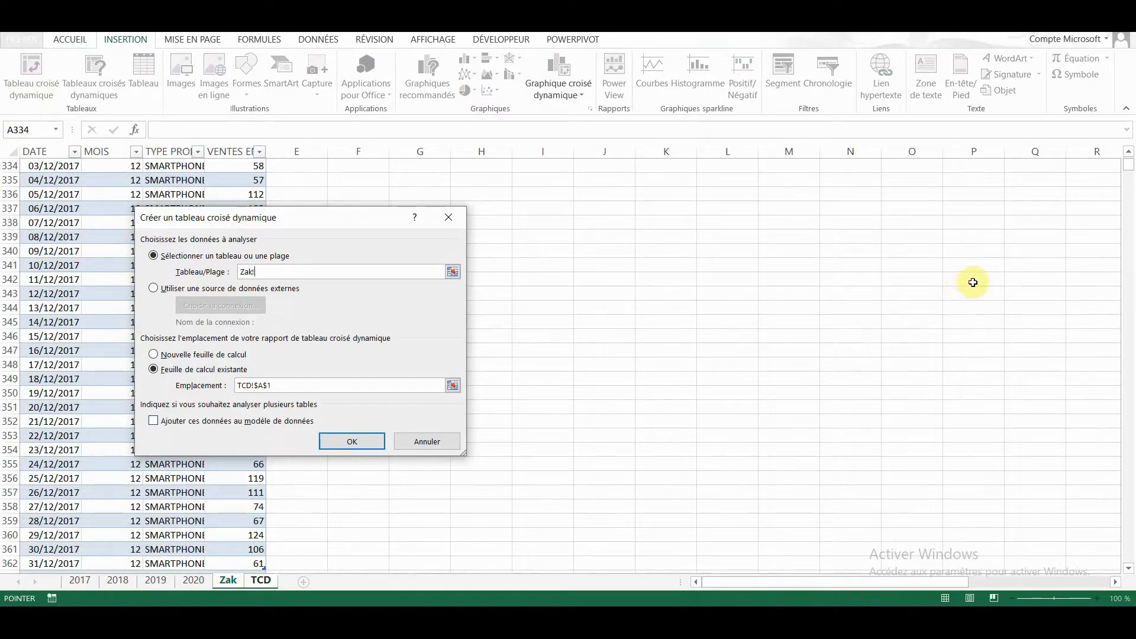
{"action": "left_click_drag", "start_coordinate": [1128, 166], "coordinate": [1129, 155]}
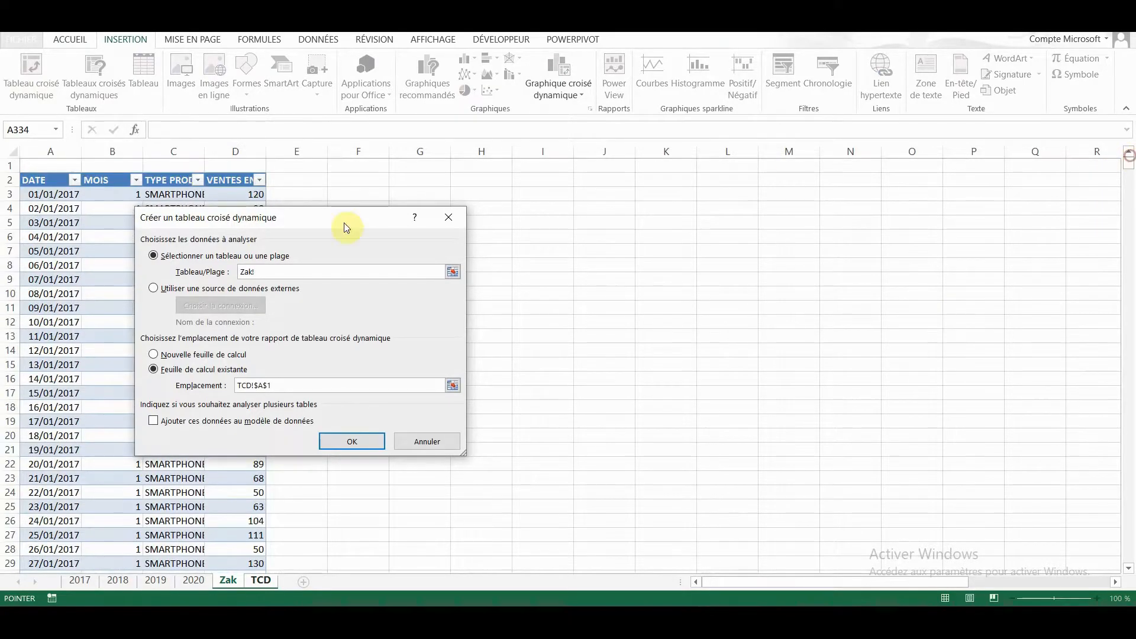
{"action": "left_click", "coordinate": [43, 180]}
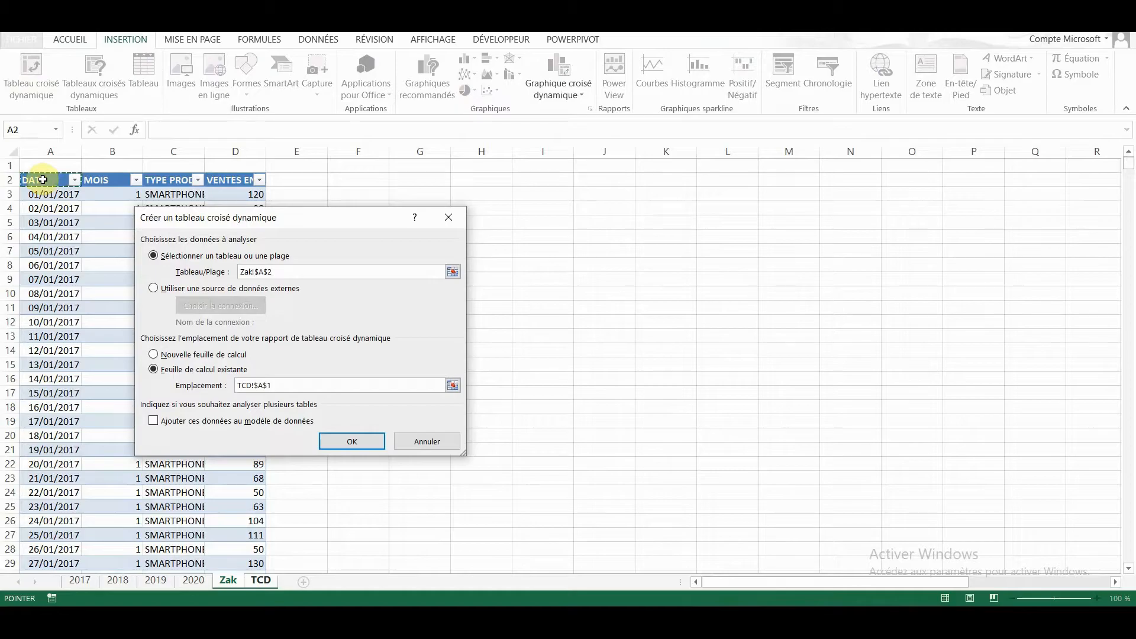
{"action": "key", "text": "ctrl+shift+Right"}
{"action": "key", "text": "ctrl+shift+Down"}
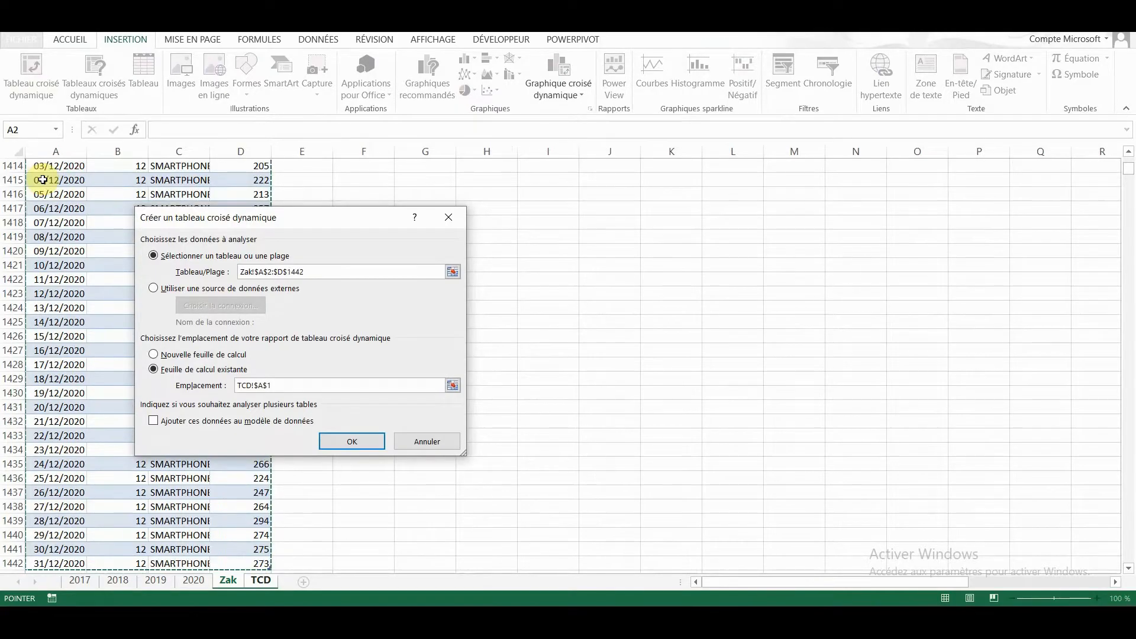
{"action": "scroll", "coordinate": [43, 180], "scroll_direction": "down", "scroll_amount": 9}
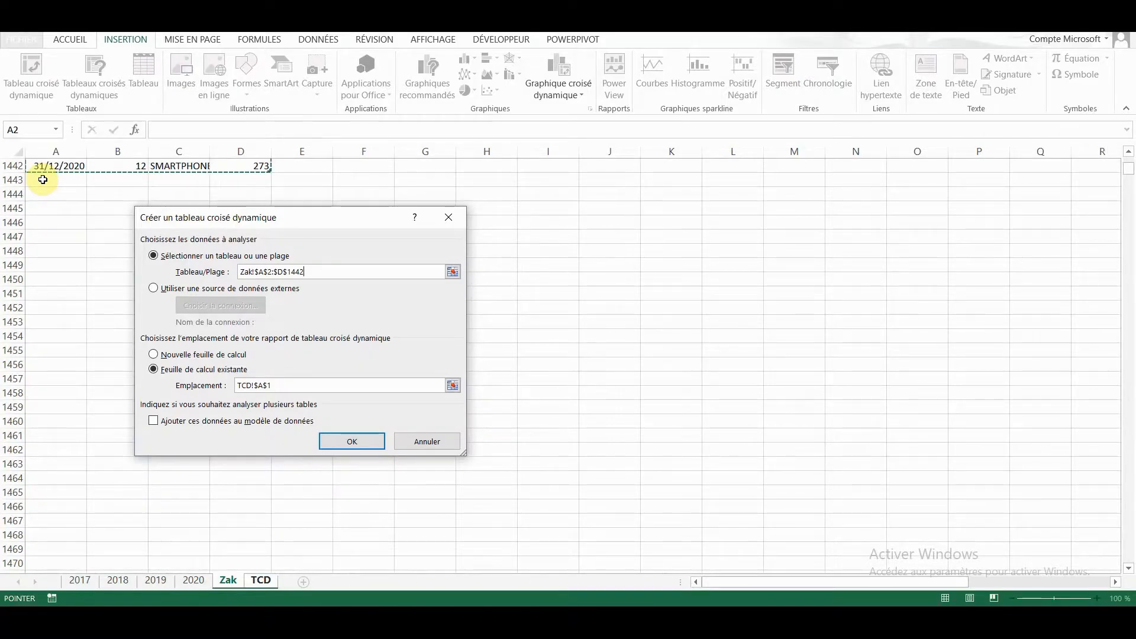
{"action": "left_click", "coordinate": [349, 442]}
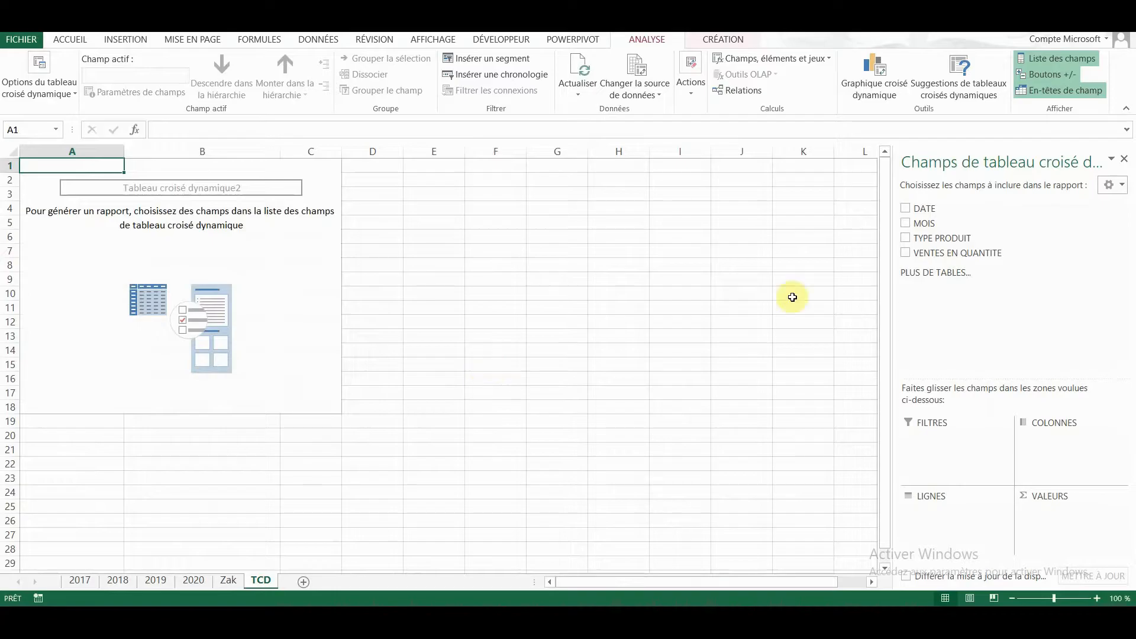
Set up the pivot table with MOIS as rows and the sum of VENTES EN QUANTITE as values
{"action": "left_click", "coordinate": [906, 223]}
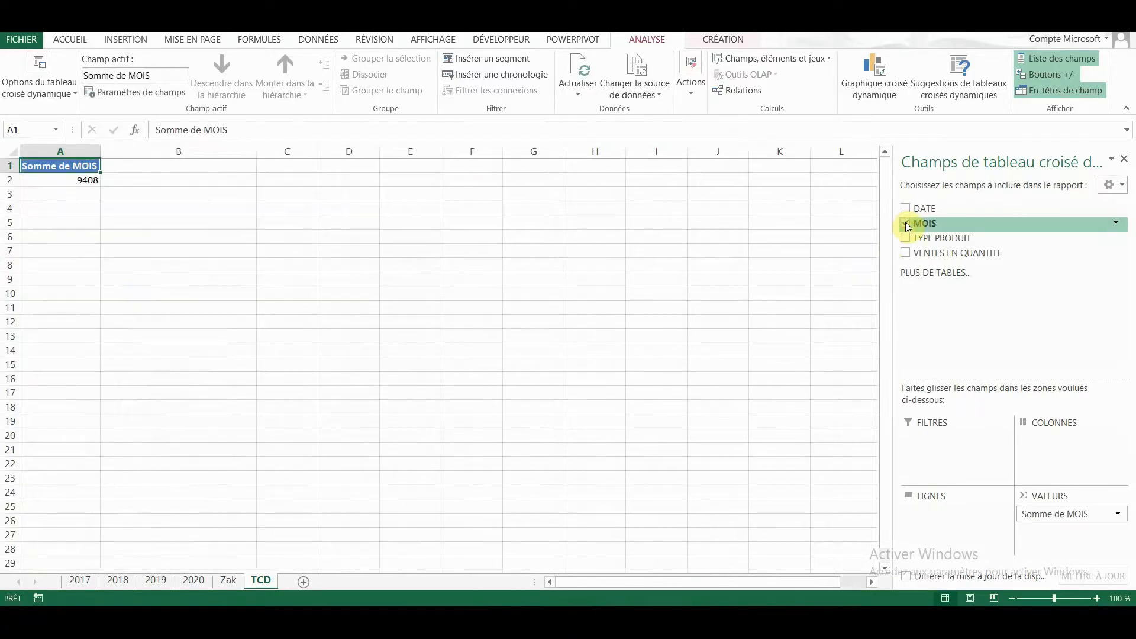
{"action": "left_click", "coordinate": [905, 252]}
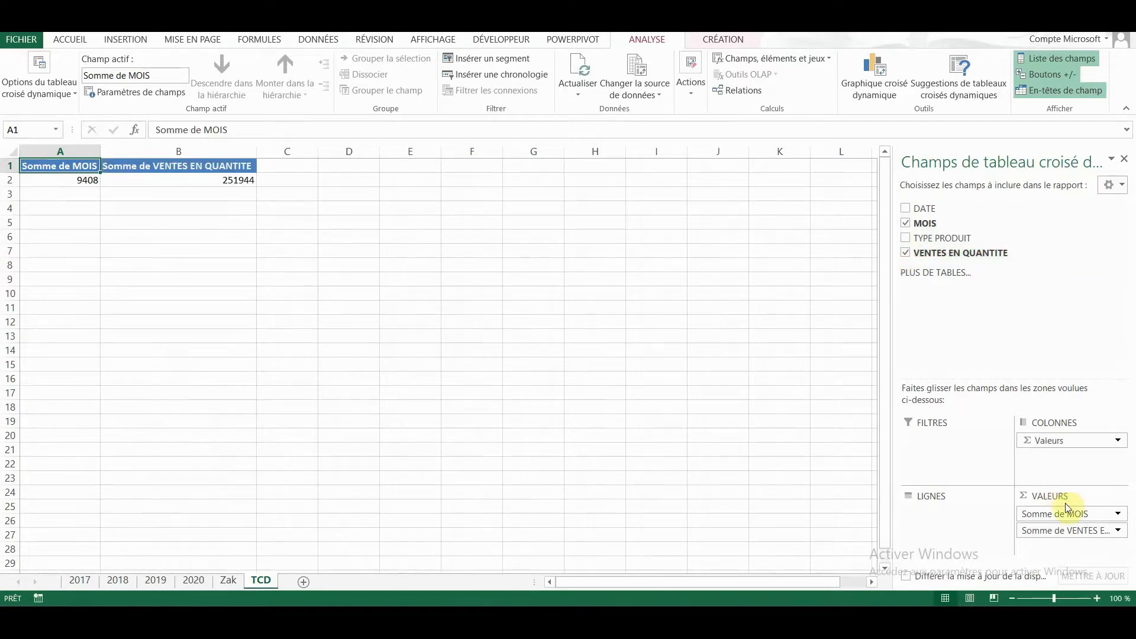
{"action": "left_click_drag", "start_coordinate": [1008, 516], "coordinate": [953, 512]}
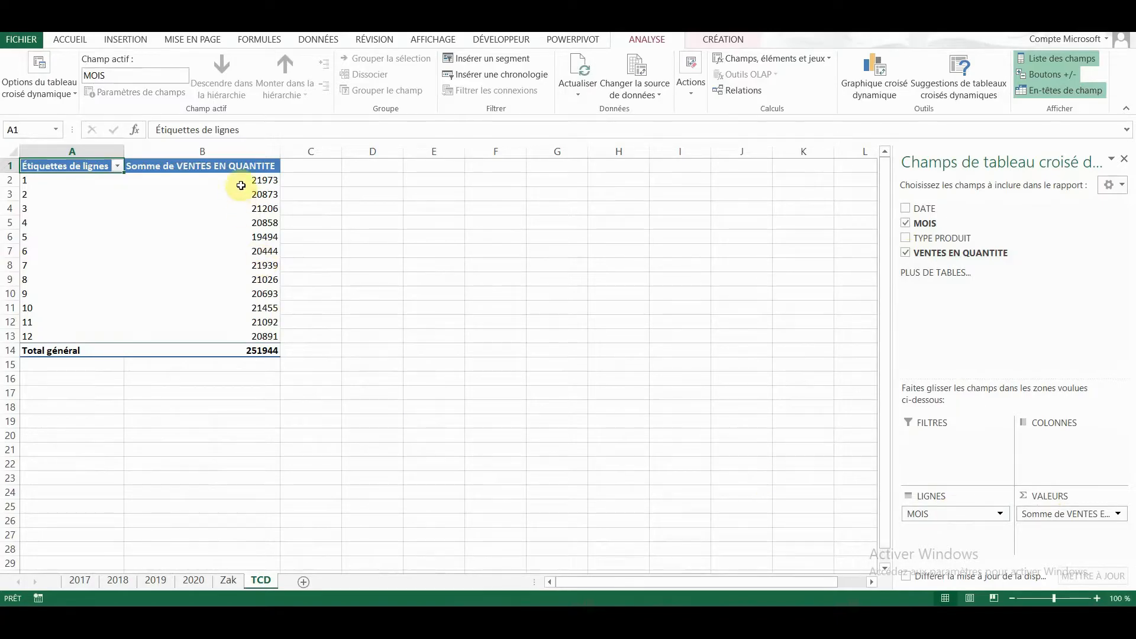
Copy the twelve monthly sums from the TCD pivot table and paste them transposed into the TOTAL MOIS row from B4 on the PM sheet
{"action": "left_click_drag", "start_coordinate": [235, 179], "coordinate": [236, 339]}
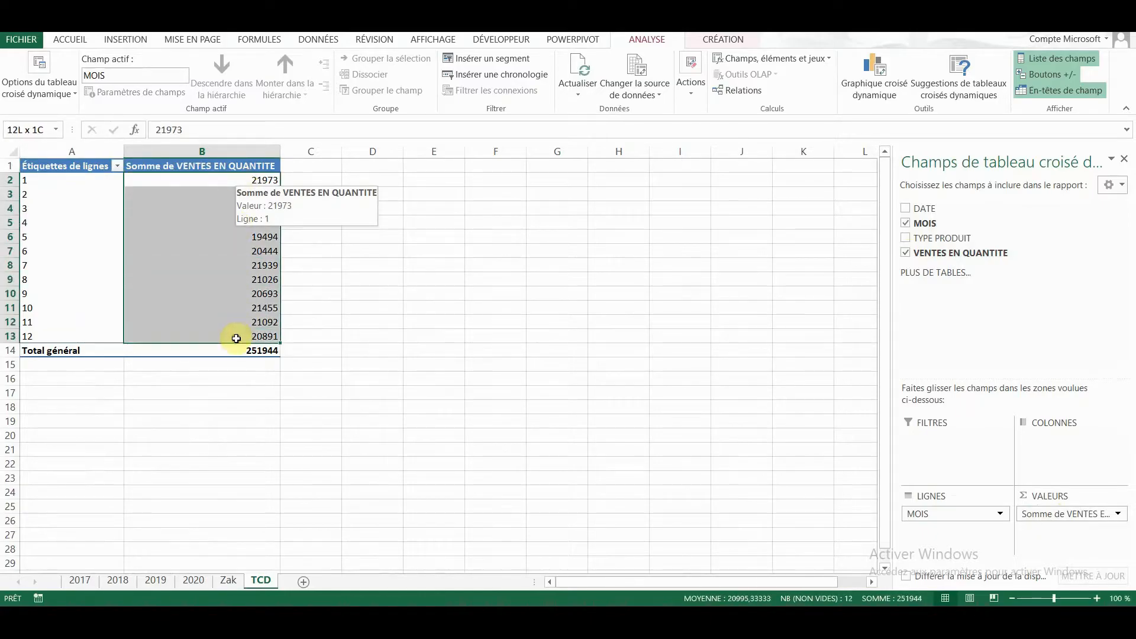
{"action": "right_click", "coordinate": [233, 181]}
{"action": "left_click", "coordinate": [273, 193]}
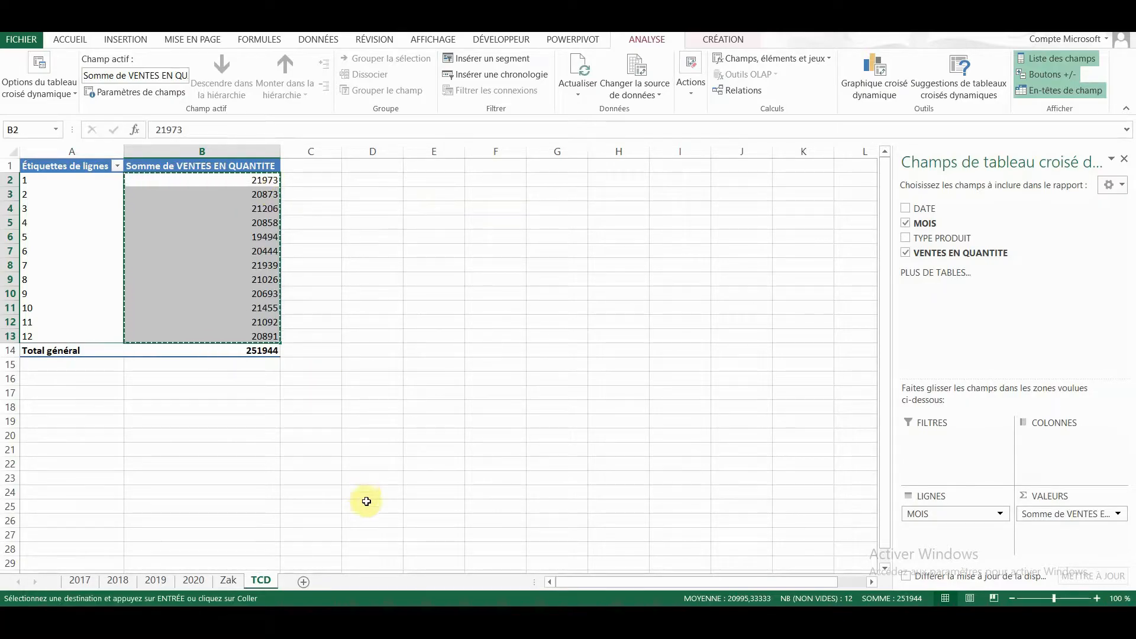
{"action": "key", "text": "alt+Tab"}
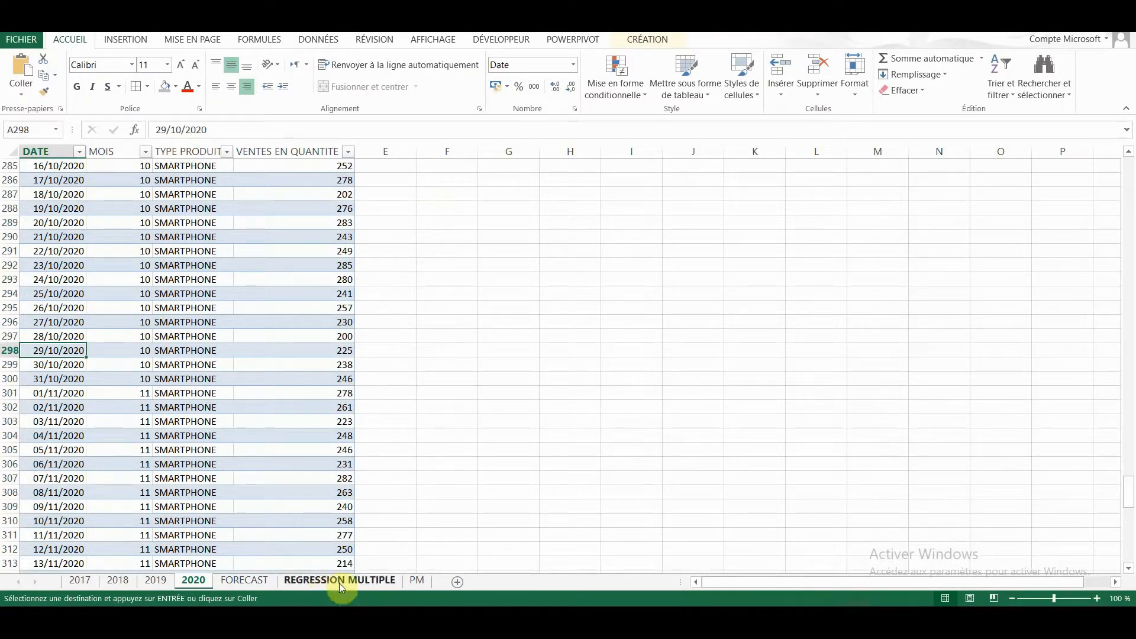
{"action": "left_click", "coordinate": [418, 579]}
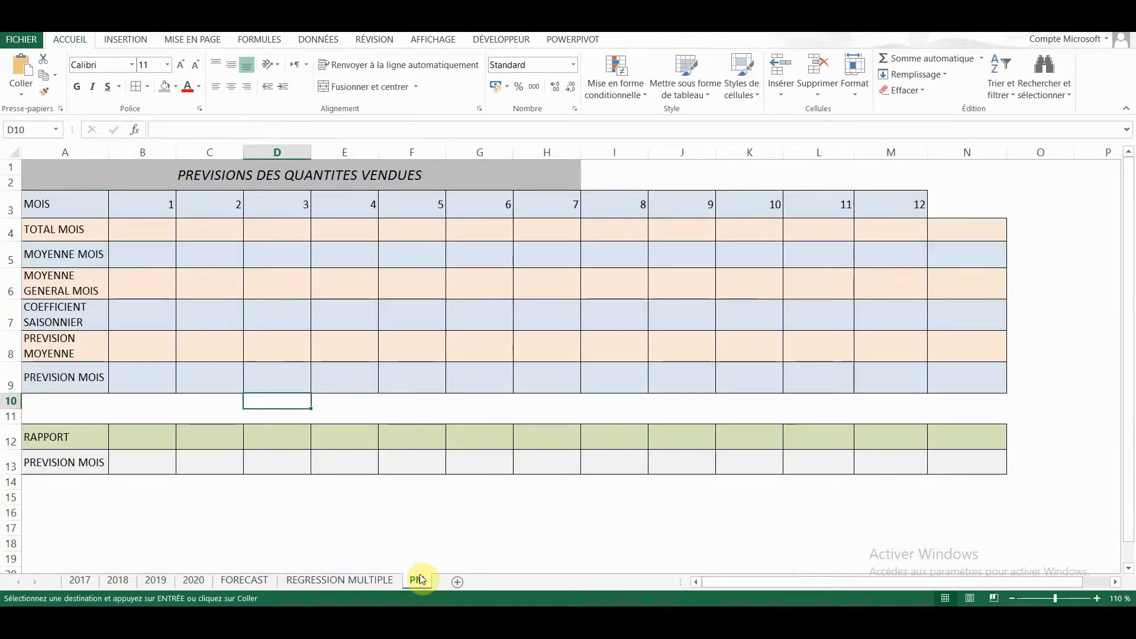
{"action": "left_click", "coordinate": [149, 231]}
{"action": "right_click", "coordinate": [150, 230]}
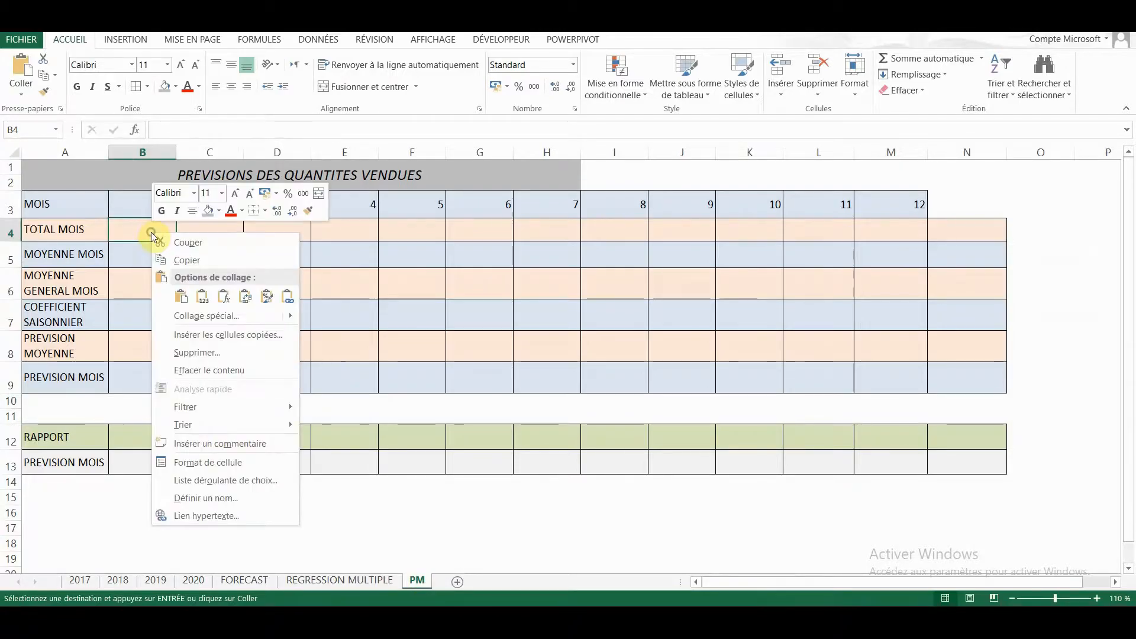
{"action": "left_click", "coordinate": [245, 297]}
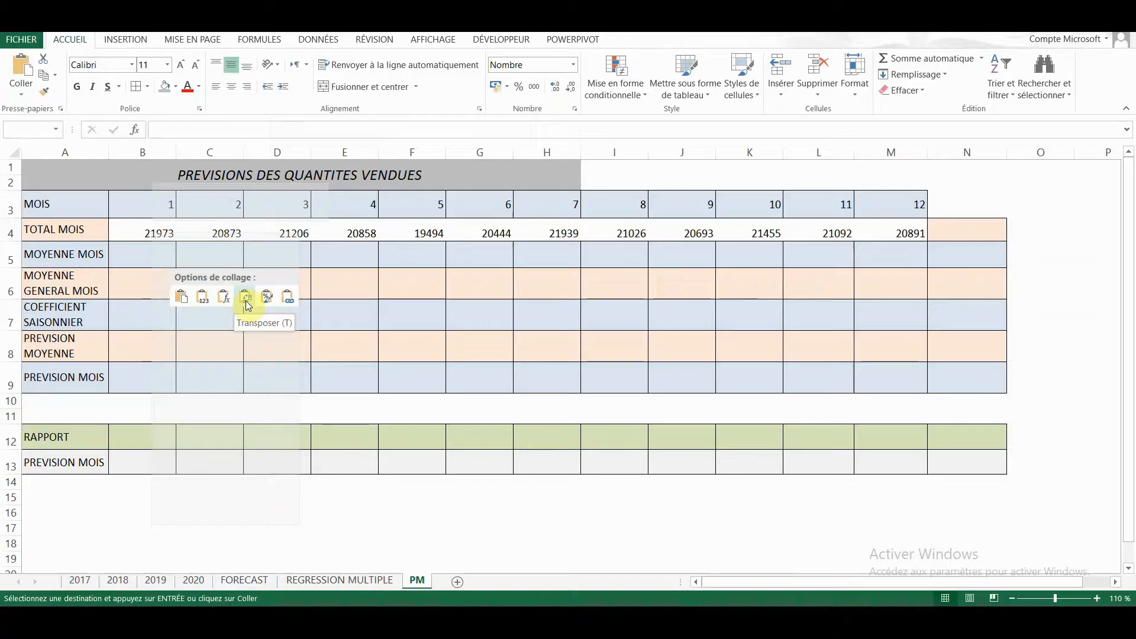
{"action": "left_click", "coordinate": [965, 233]}
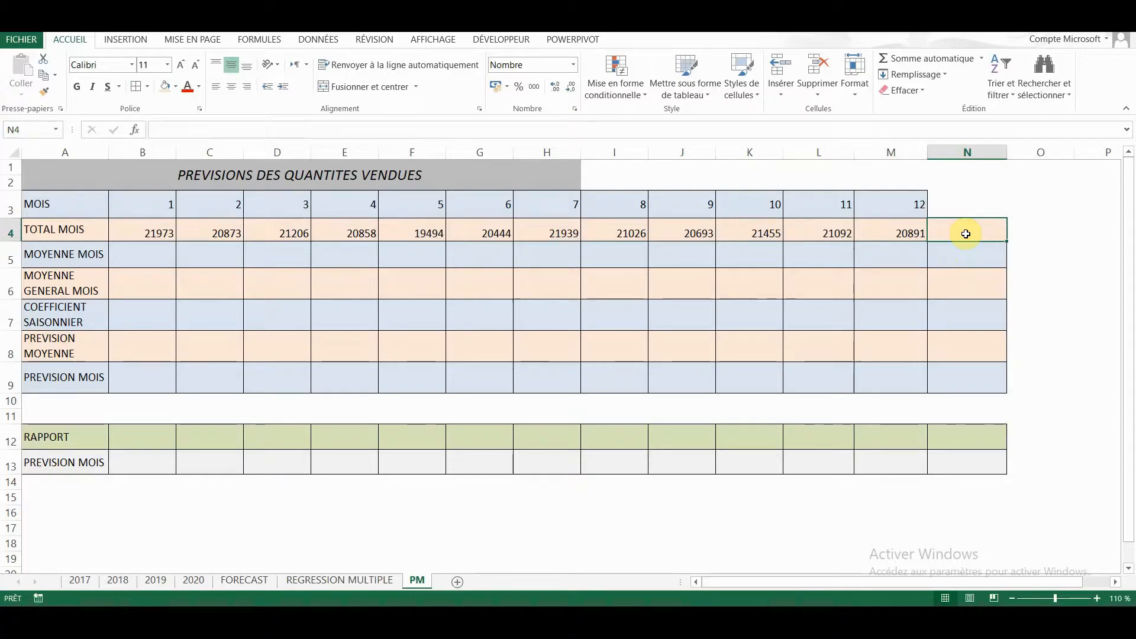
{"action": "type", "text": "=SO"}
{"action": "key", "text": "BackSpace"}
{"action": "key", "text": "BackSpace"}
{"action": "key", "text": "BackSpace"}
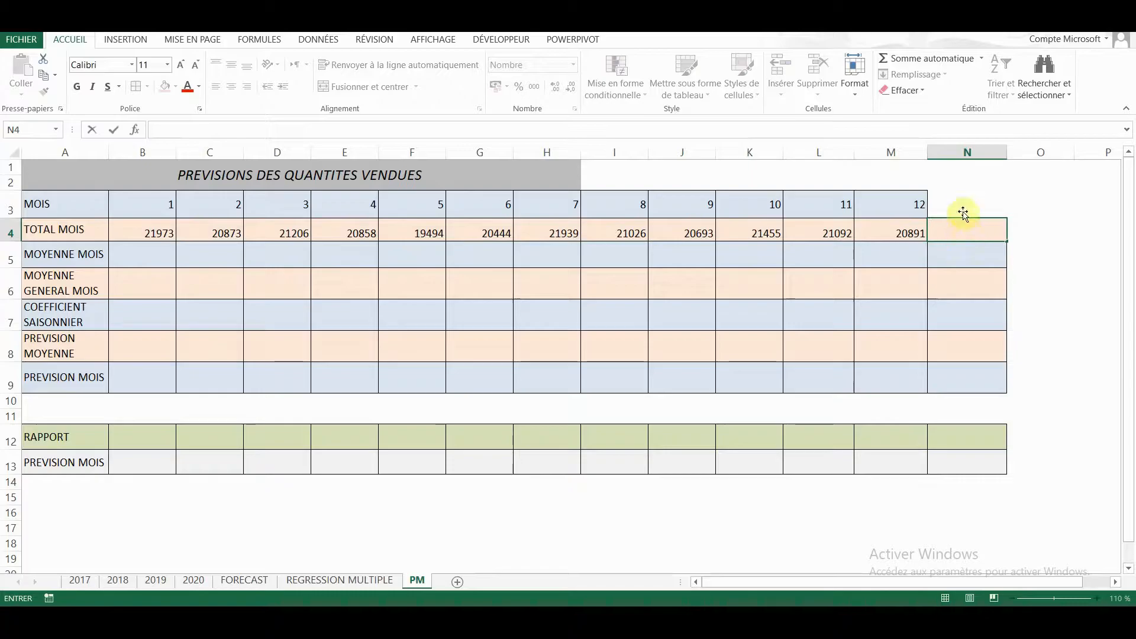
{"action": "key", "text": "Escape"}
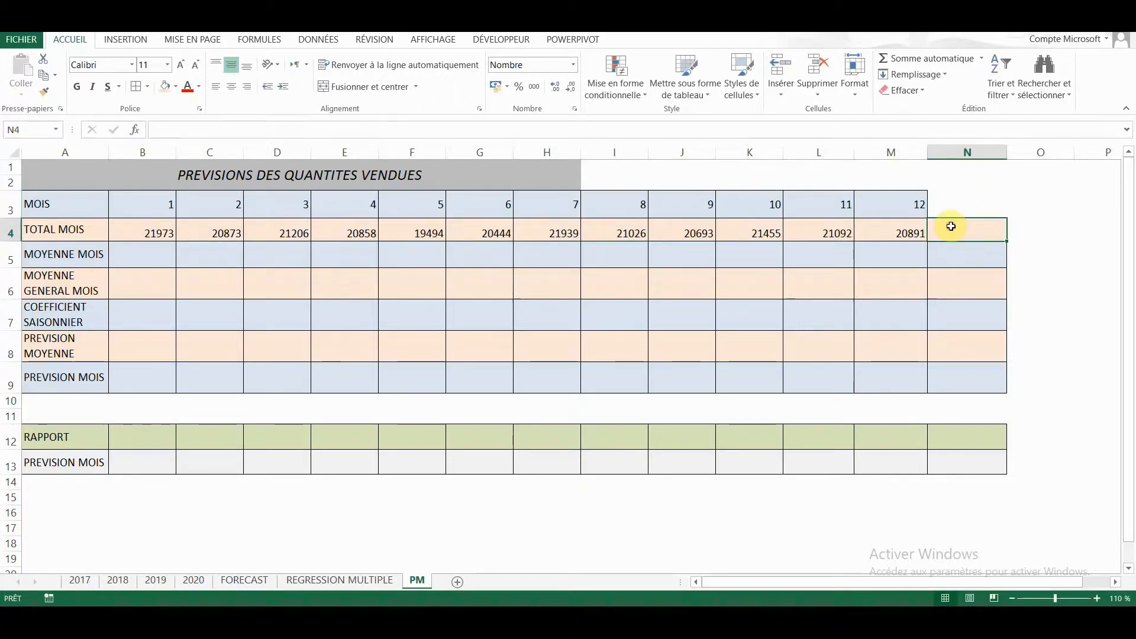
Total the TOTAL MOIS row in N4 with =SOMME(B4:M4)
{"action": "left_click", "coordinate": [946, 62]}
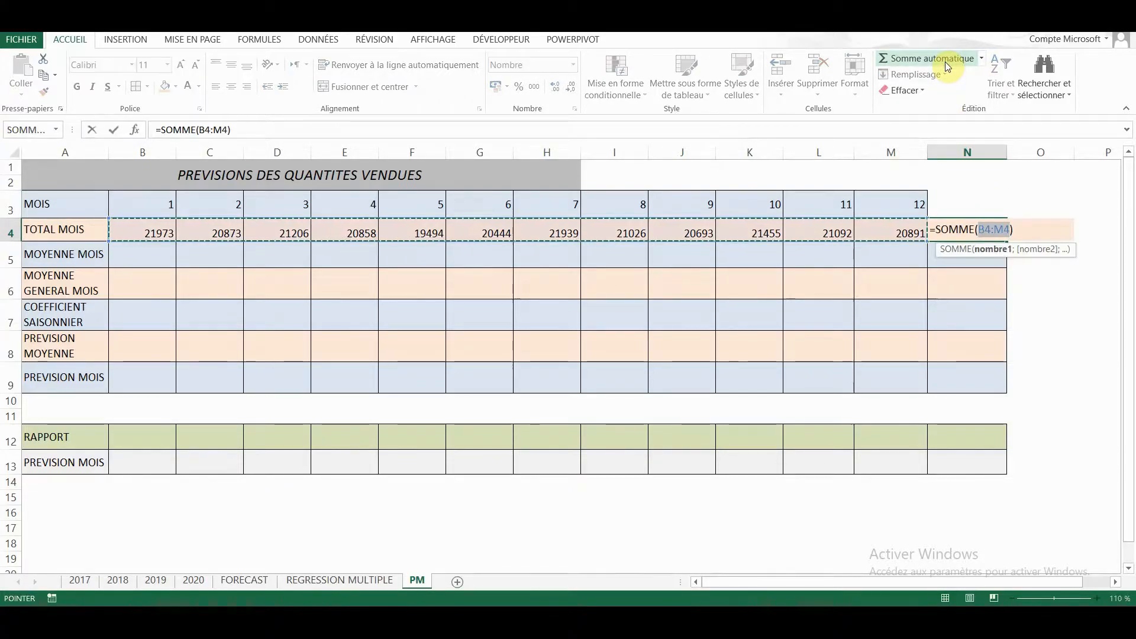
{"action": "key", "text": "Return"}
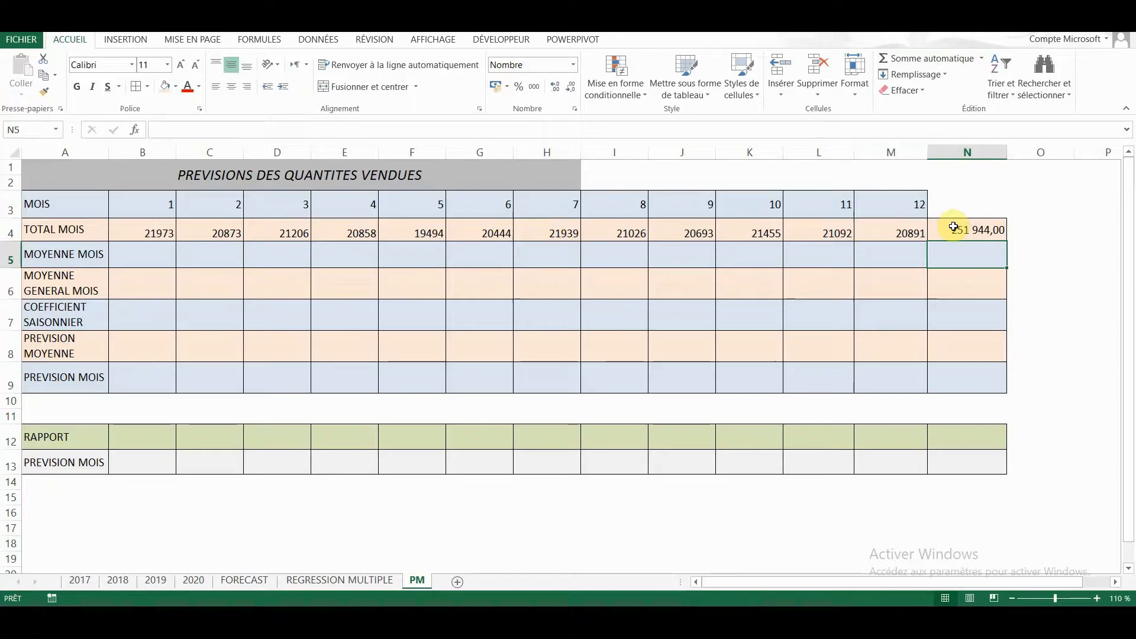
On the FORECAST sheet, total the yearly sales in C7 with =SOMME(C2:C5)
{"action": "left_click", "coordinate": [243, 581]}
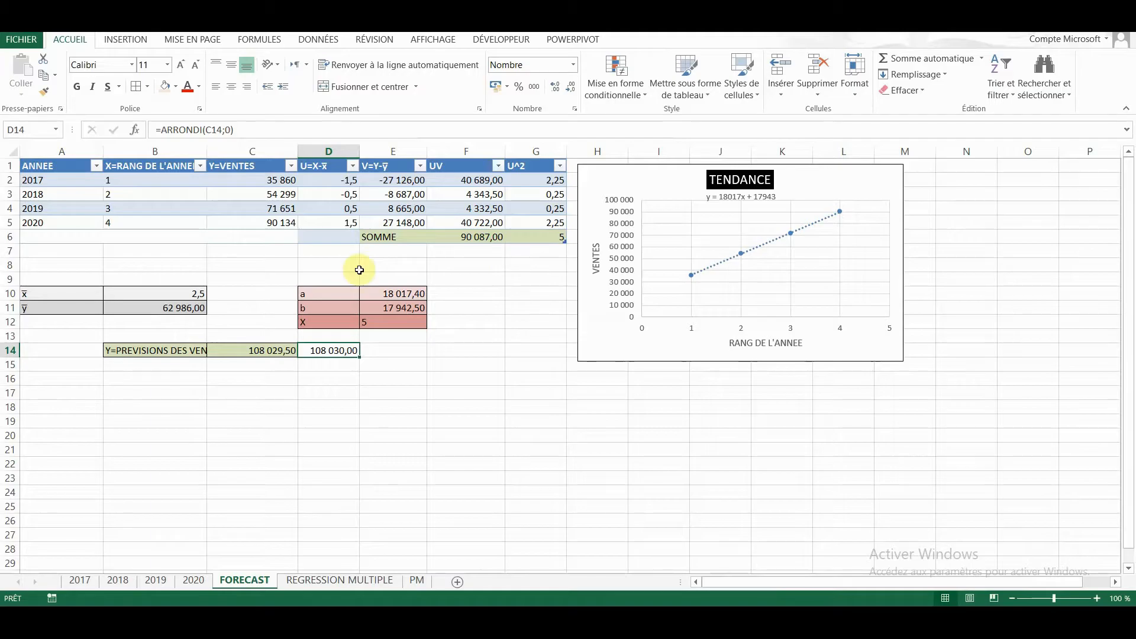
{"action": "left_click", "coordinate": [264, 249]}
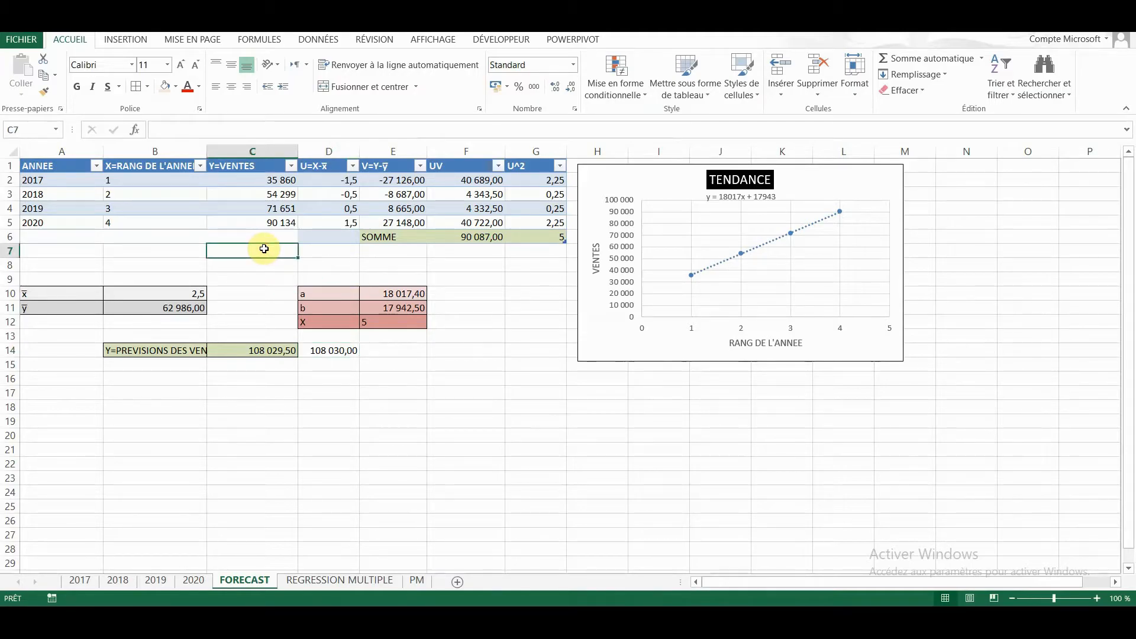
{"action": "type", "text": "=SOM"}
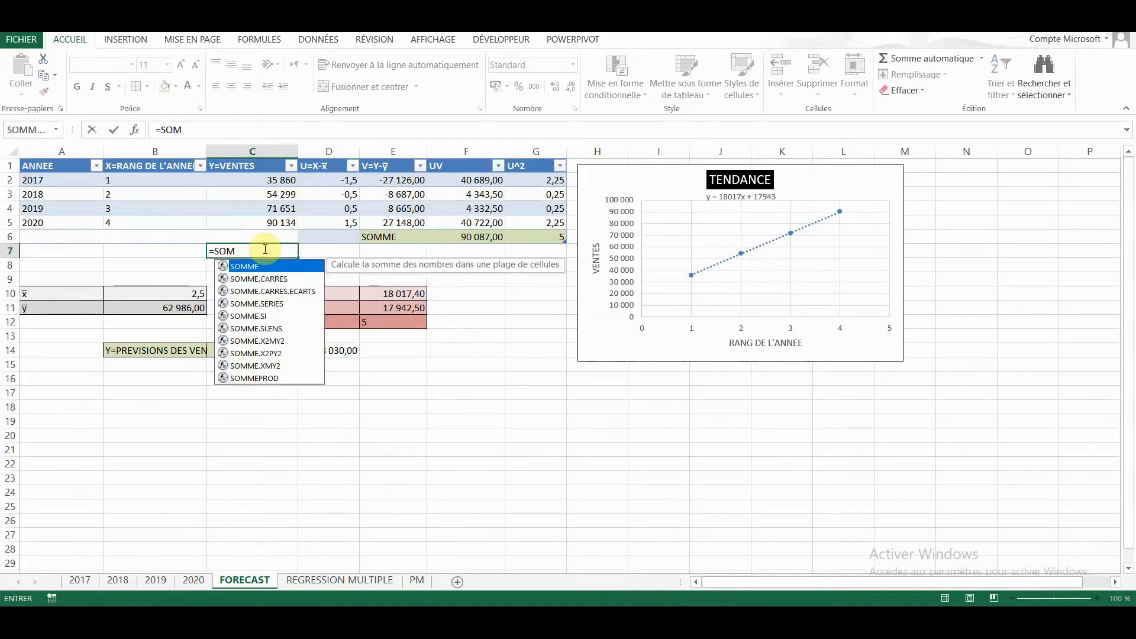
{"action": "type", "text": "ME"}
{"action": "double_click", "coordinate": [262, 266]}
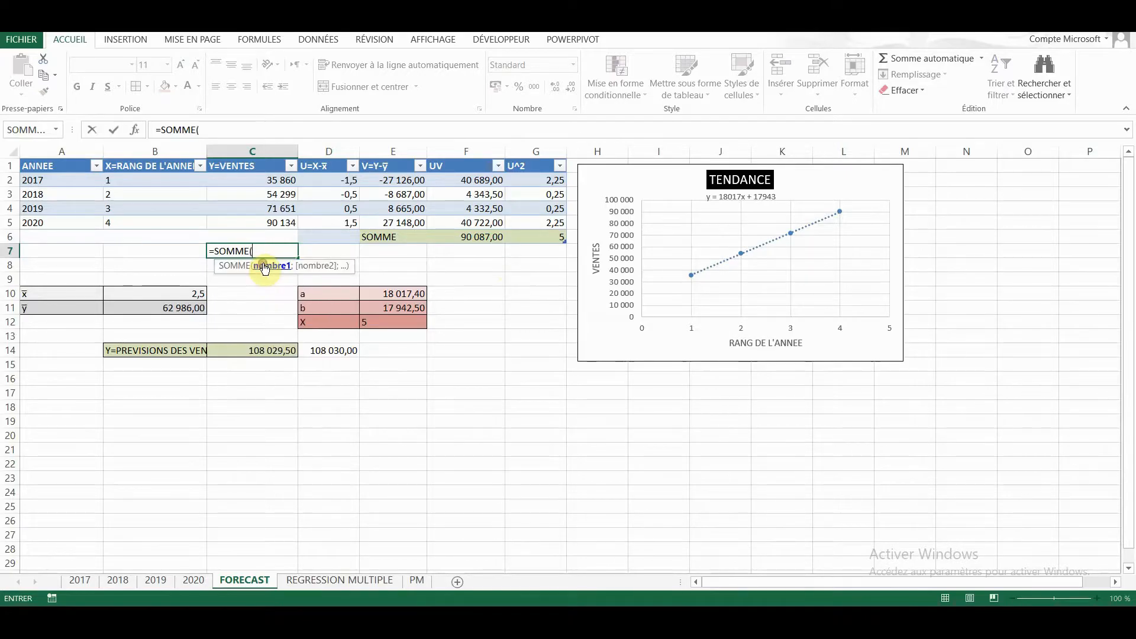
{"action": "left_click", "coordinate": [141, 130]}
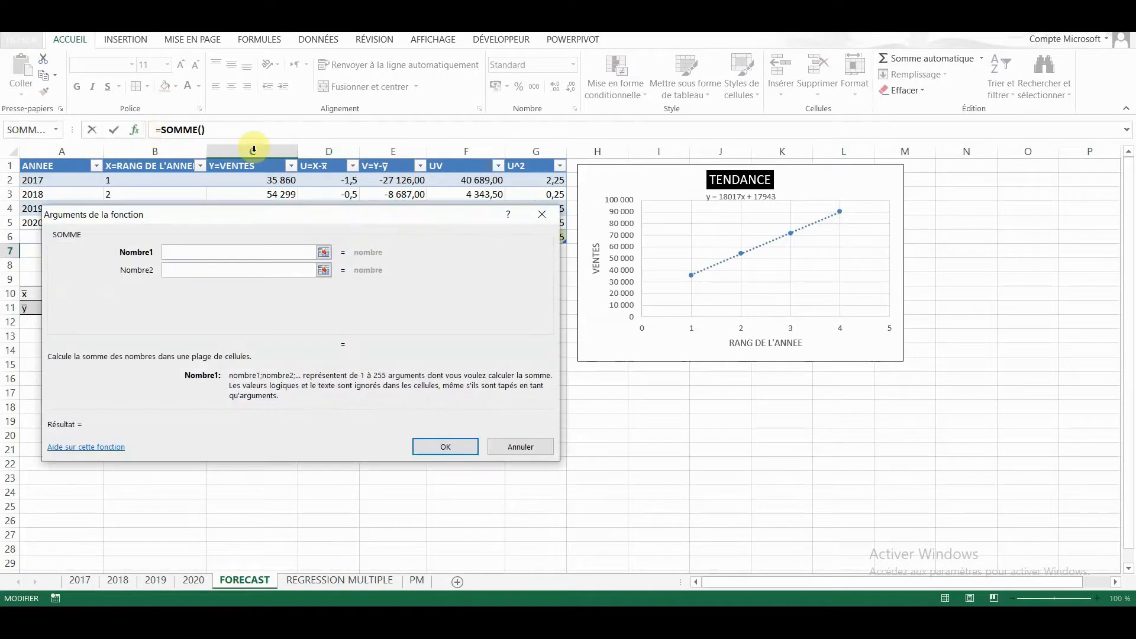
{"action": "left_click_drag", "start_coordinate": [275, 214], "coordinate": [276, 261]}
{"action": "left_click_drag", "start_coordinate": [283, 181], "coordinate": [281, 225]}
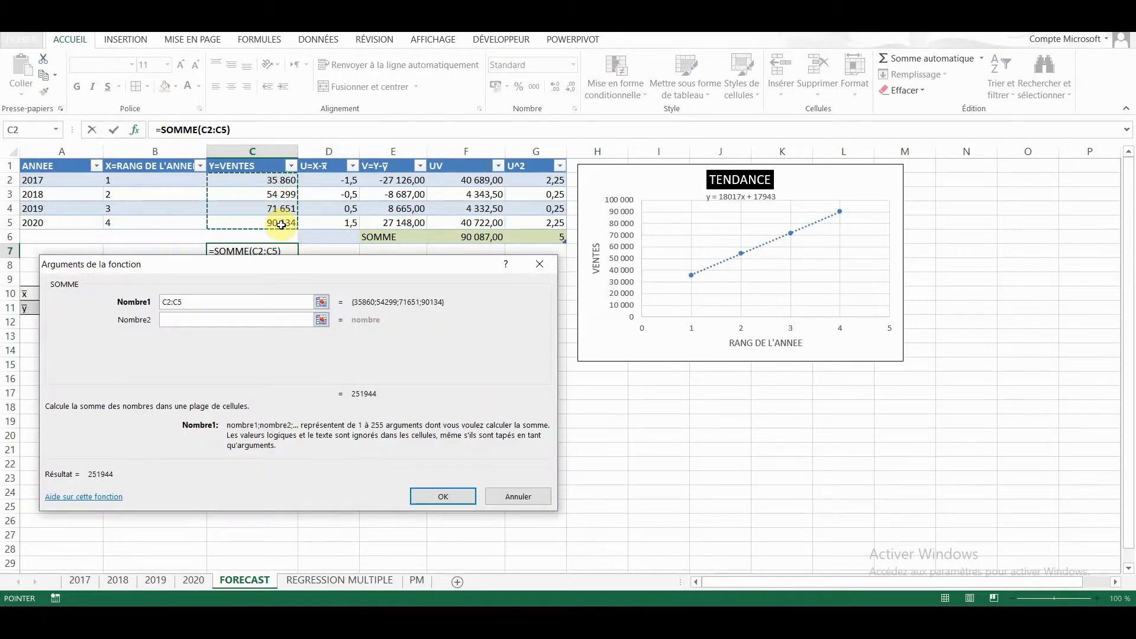
{"action": "key", "text": "Return"}
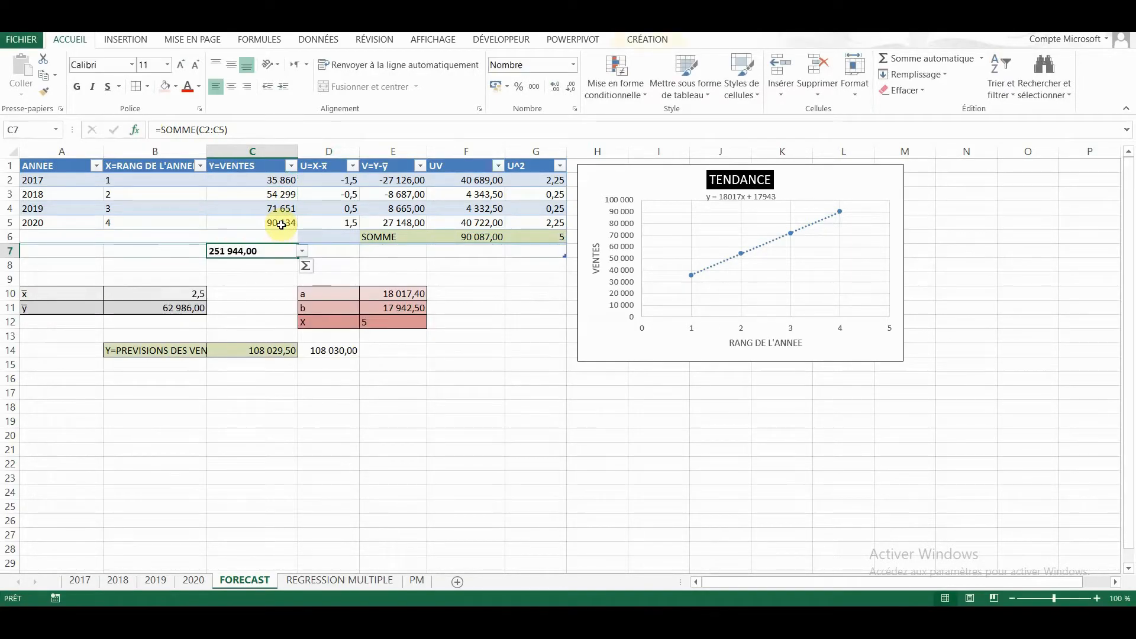
Copy the yearly sales total from C7 and paste it as a value into O4 on the PM sheet
{"action": "right_click", "coordinate": [261, 251]}
{"action": "left_click", "coordinate": [288, 278]}
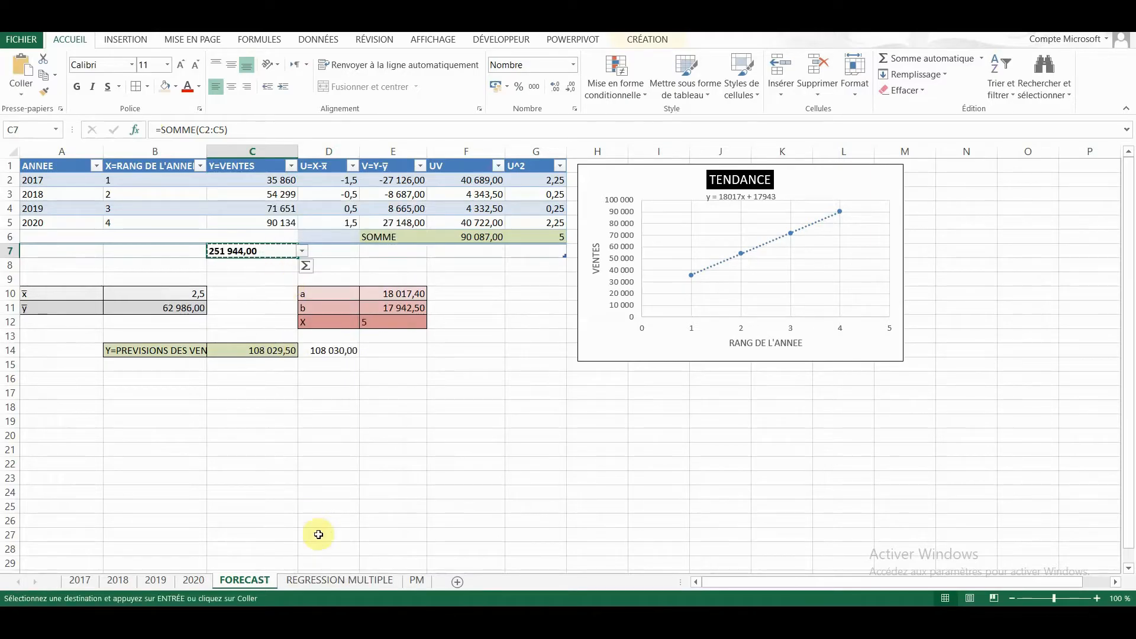
{"action": "left_click", "coordinate": [416, 580]}
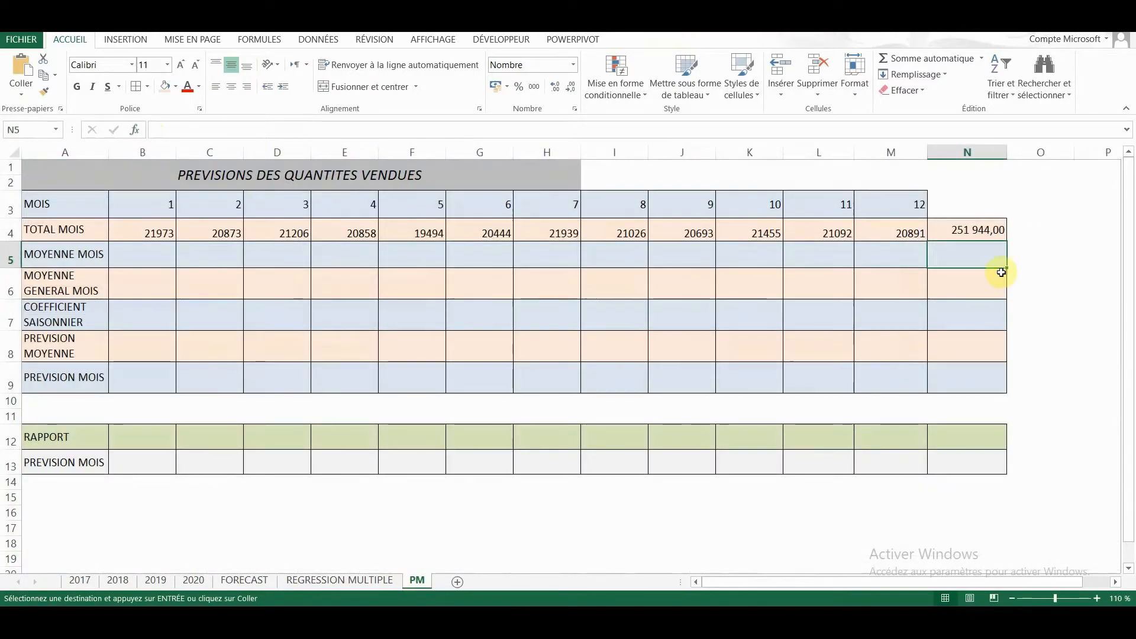
{"action": "right_click", "coordinate": [1035, 231]}
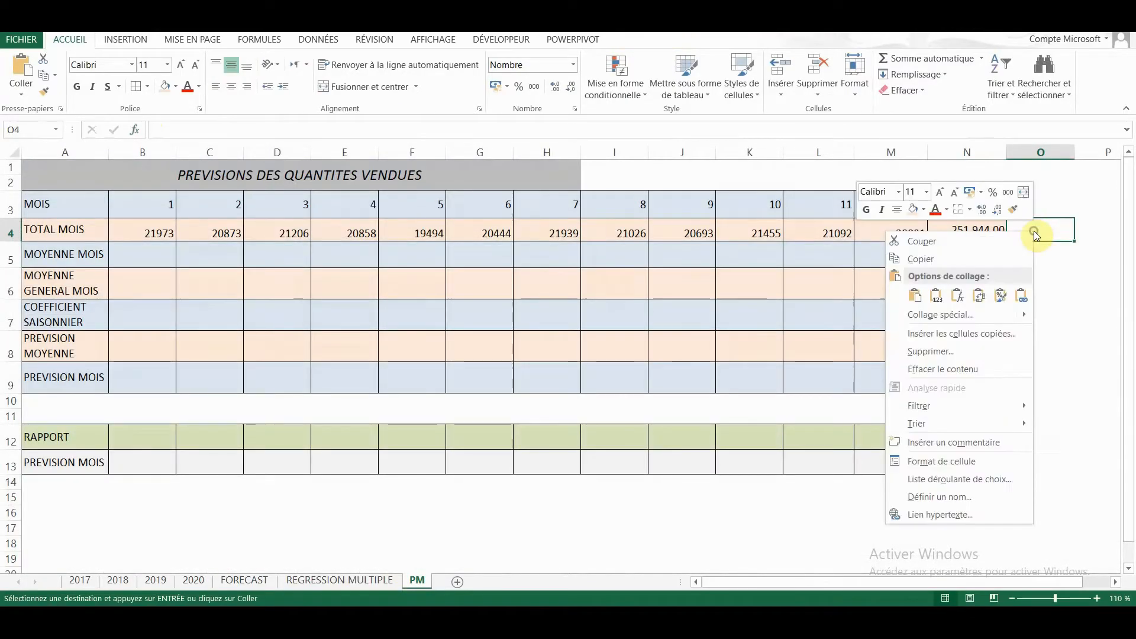
{"action": "left_click", "coordinate": [936, 295]}
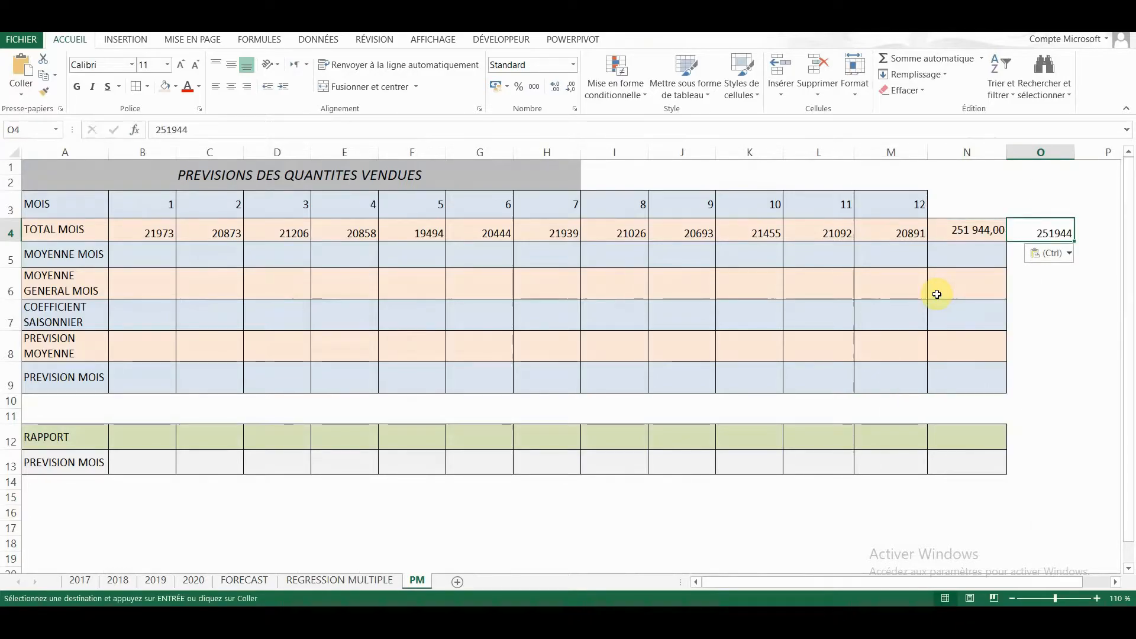
Calculate the MOYENNE MOIS row with =B4/4 in B5 and fill the formula across to M5
{"action": "left_click", "coordinate": [799, 317]}
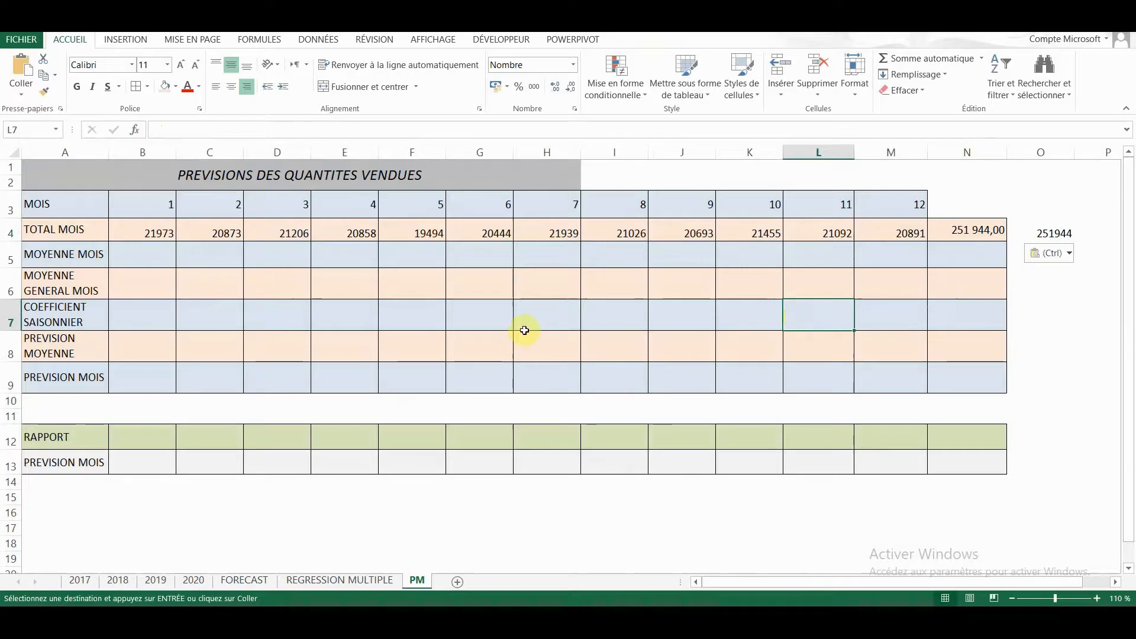
{"action": "left_click", "coordinate": [156, 260]}
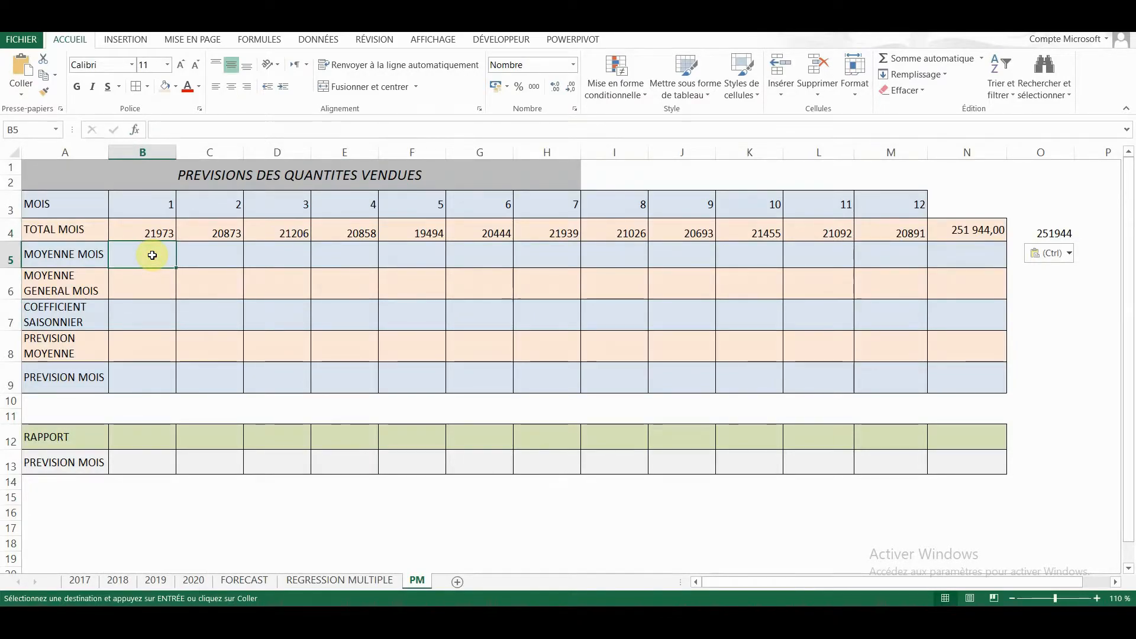
{"action": "type", "text": "="}
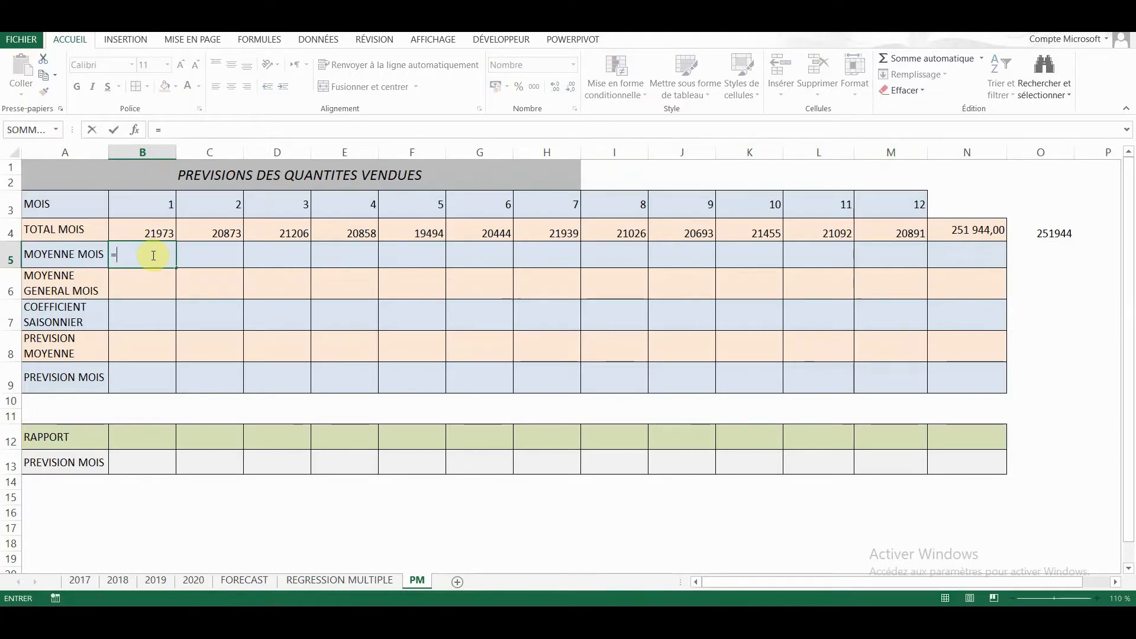
{"action": "left_click", "coordinate": [151, 225]}
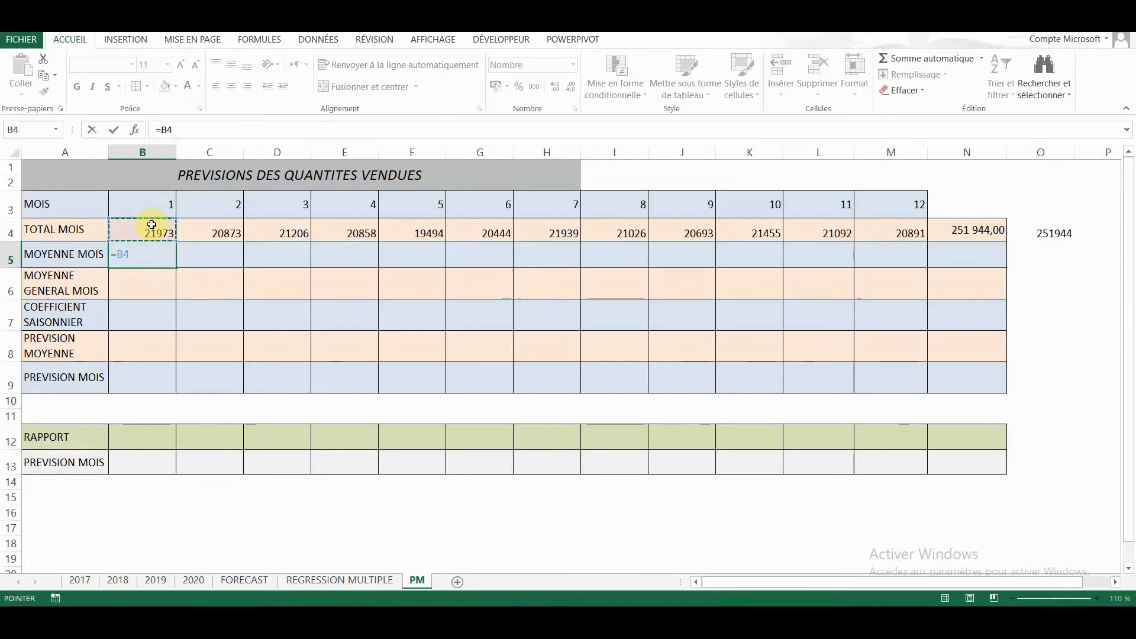
{"action": "type", "text": "/4"}
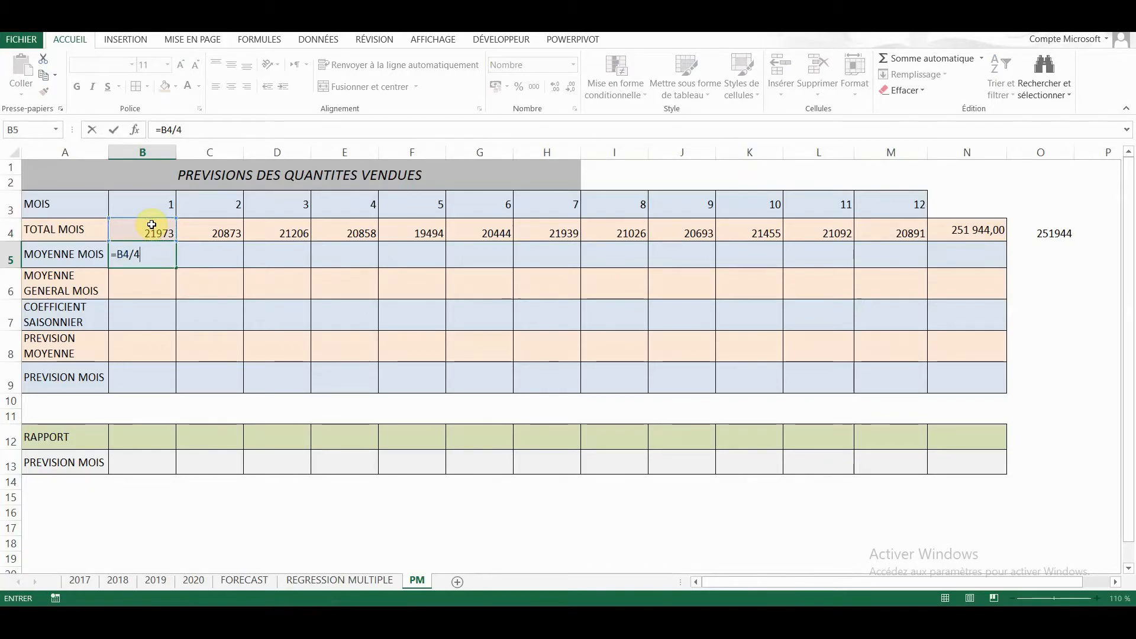
{"action": "key", "text": "Return"}
{"action": "left_click", "coordinate": [148, 254]}
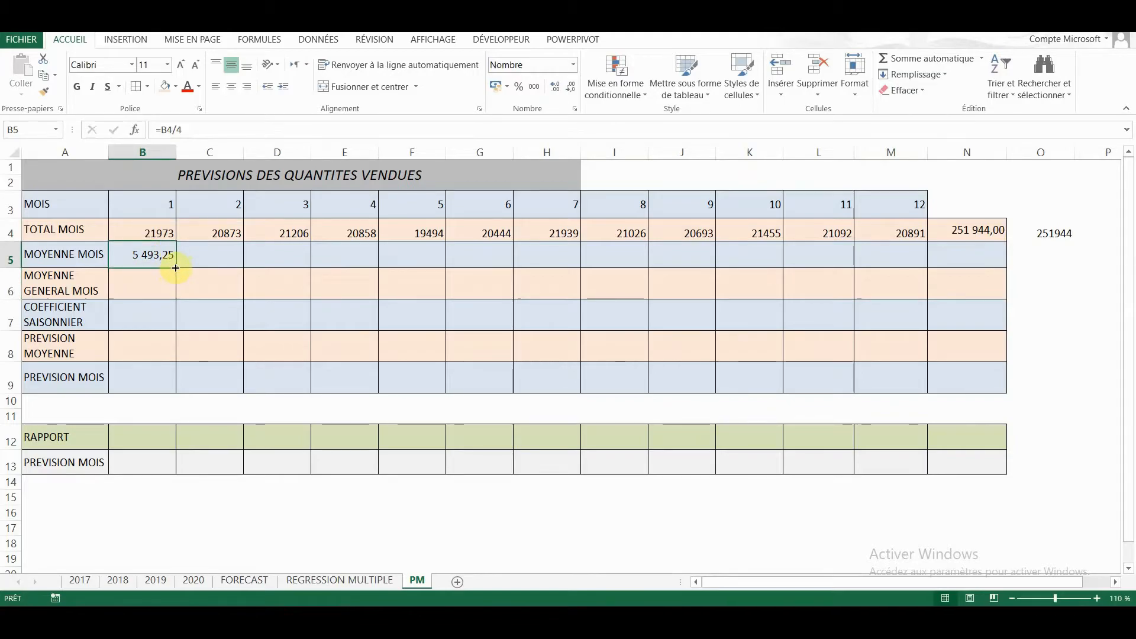
{"action": "left_click_drag", "start_coordinate": [175, 267], "coordinate": [900, 270]}
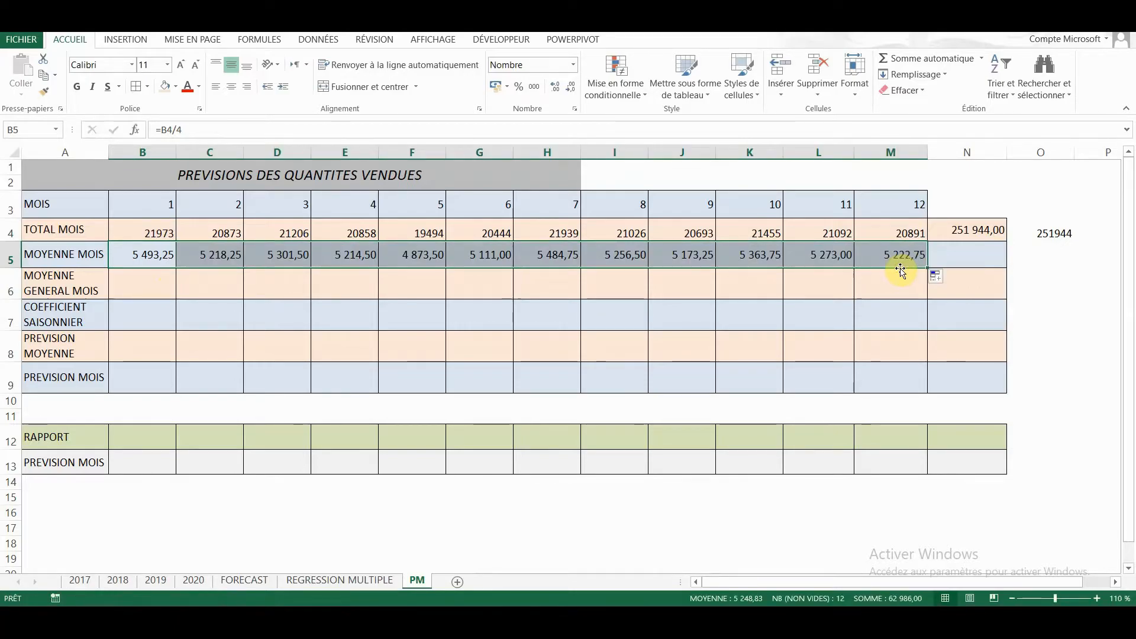
{"action": "left_click", "coordinate": [837, 261]}
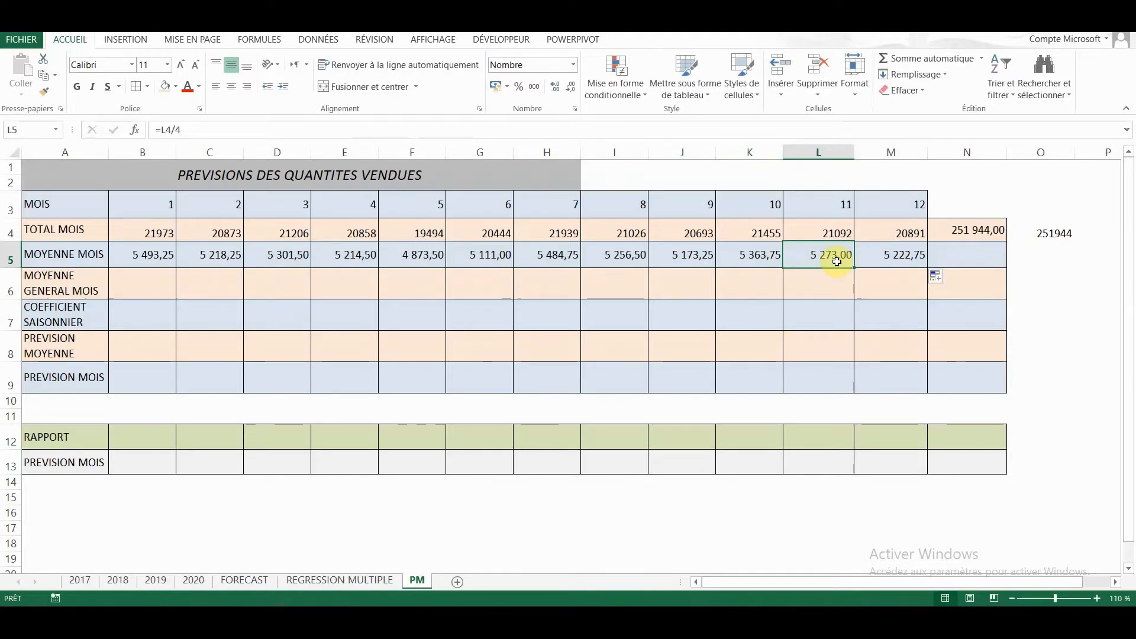
{"action": "left_click", "coordinate": [951, 251]}
{"action": "type", "text": "="}
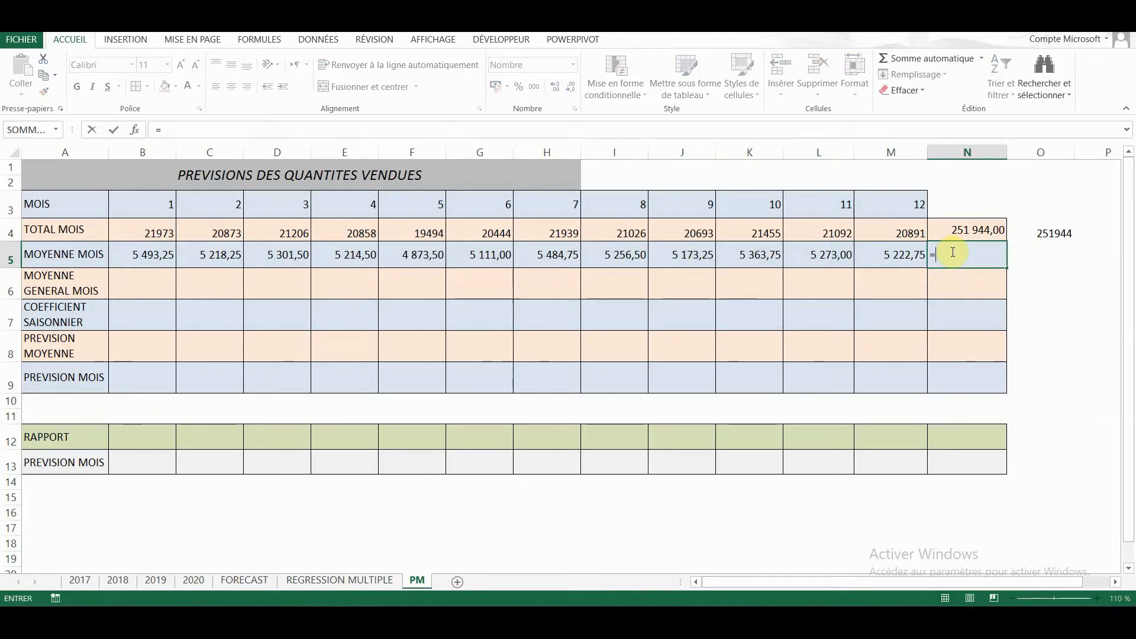
{"action": "key", "text": "BackSpace"}
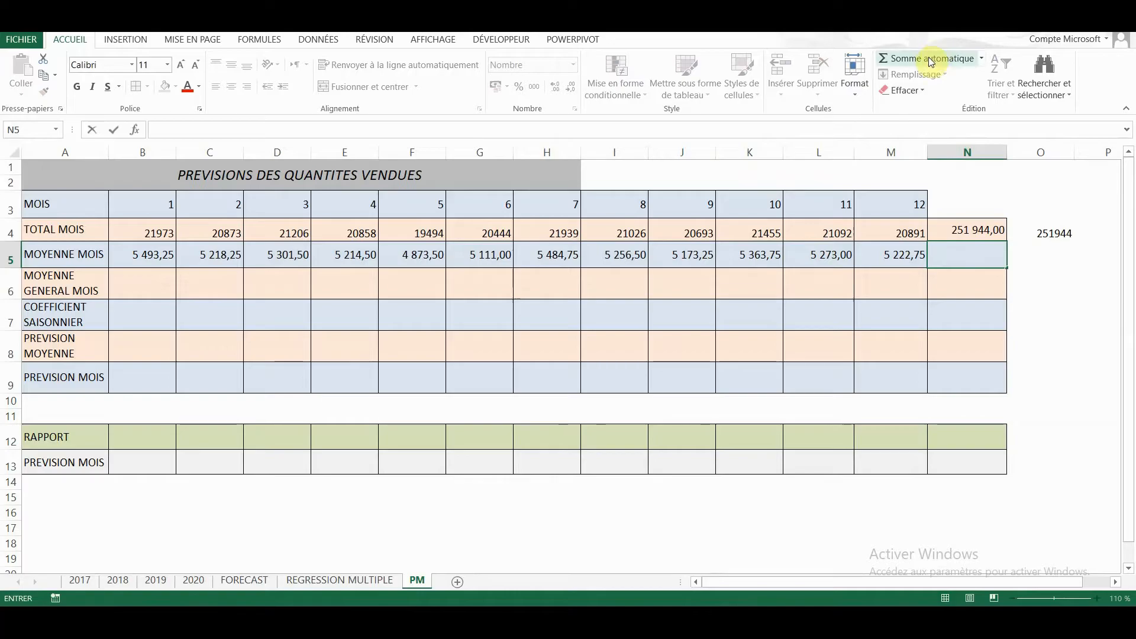
{"action": "key", "text": "Escape"}
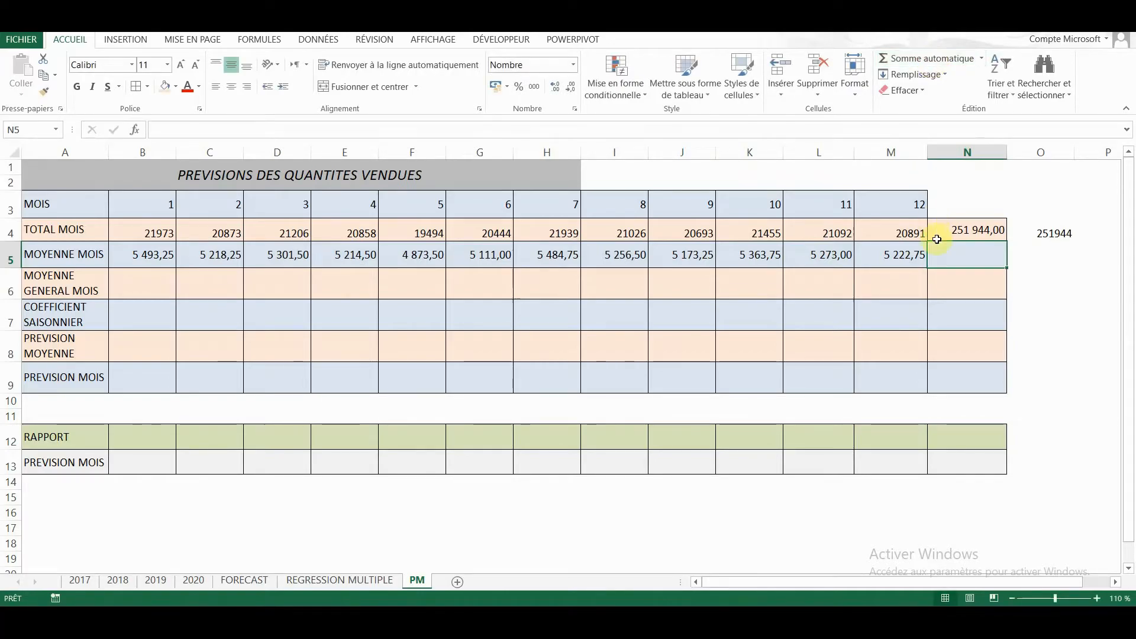
Total the MOYENNE MOIS row in N5 with =SOMME(B5:M5)
{"action": "left_click", "coordinate": [918, 58]}
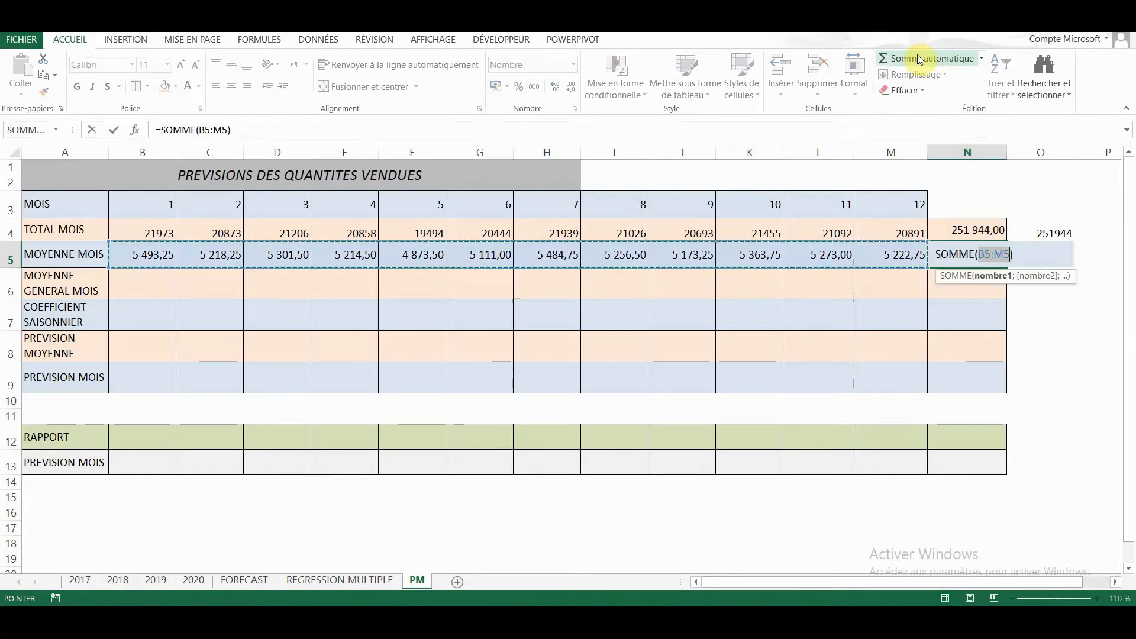
{"action": "key", "text": "Return"}
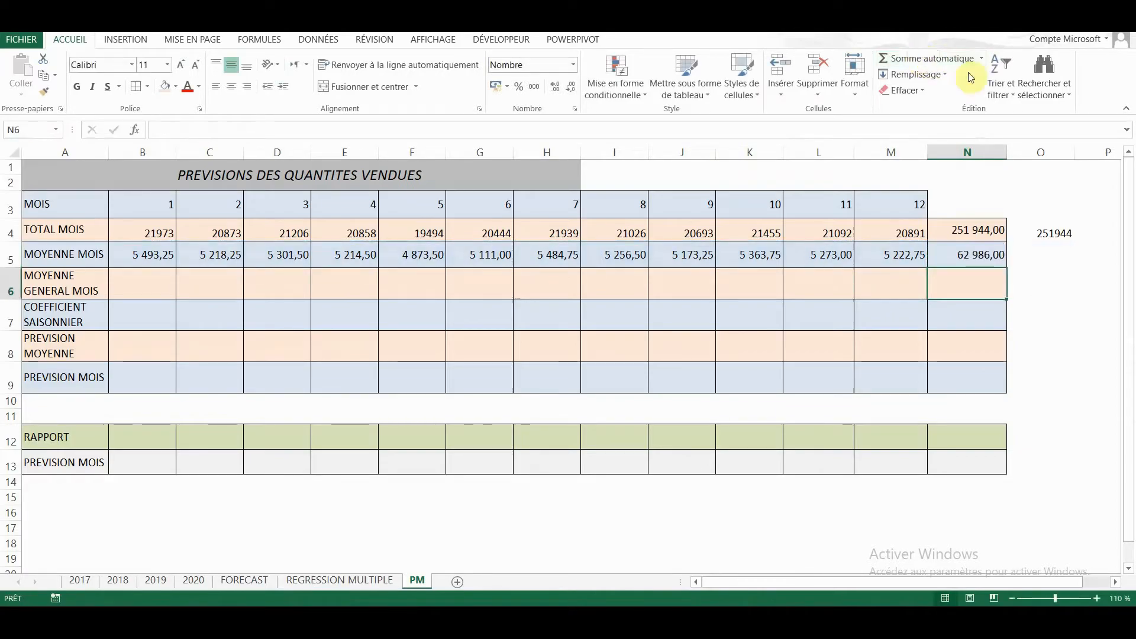
Calculate the yearly average beside the MOYENNE MOIS total with =N4/4 in O5
{"action": "left_click", "coordinate": [1035, 262]}
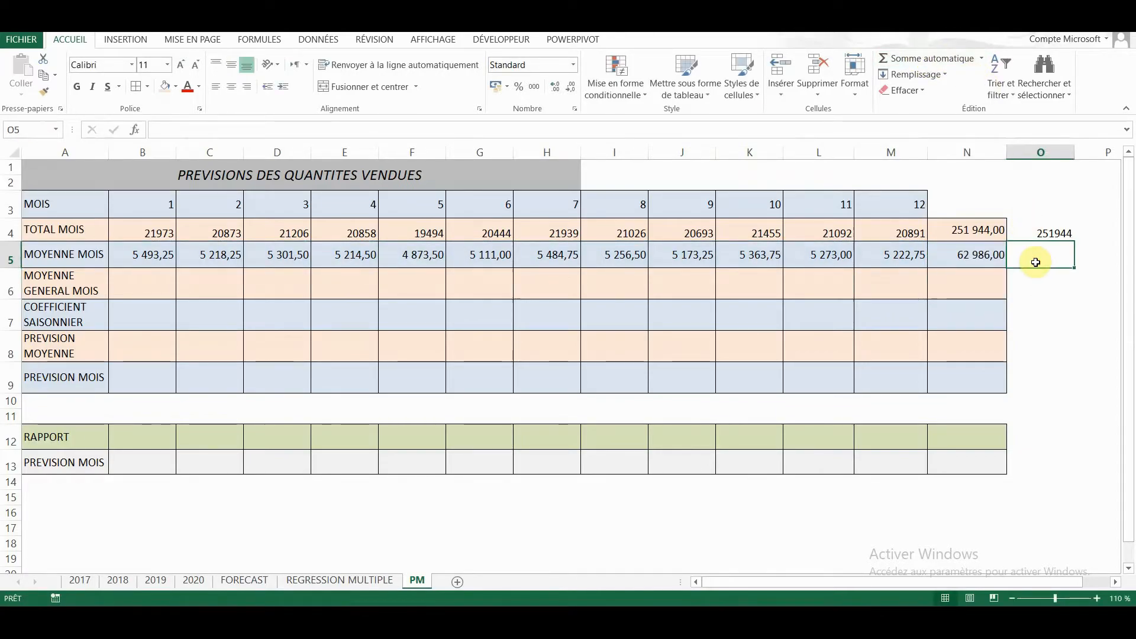
{"action": "type", "text": "="}
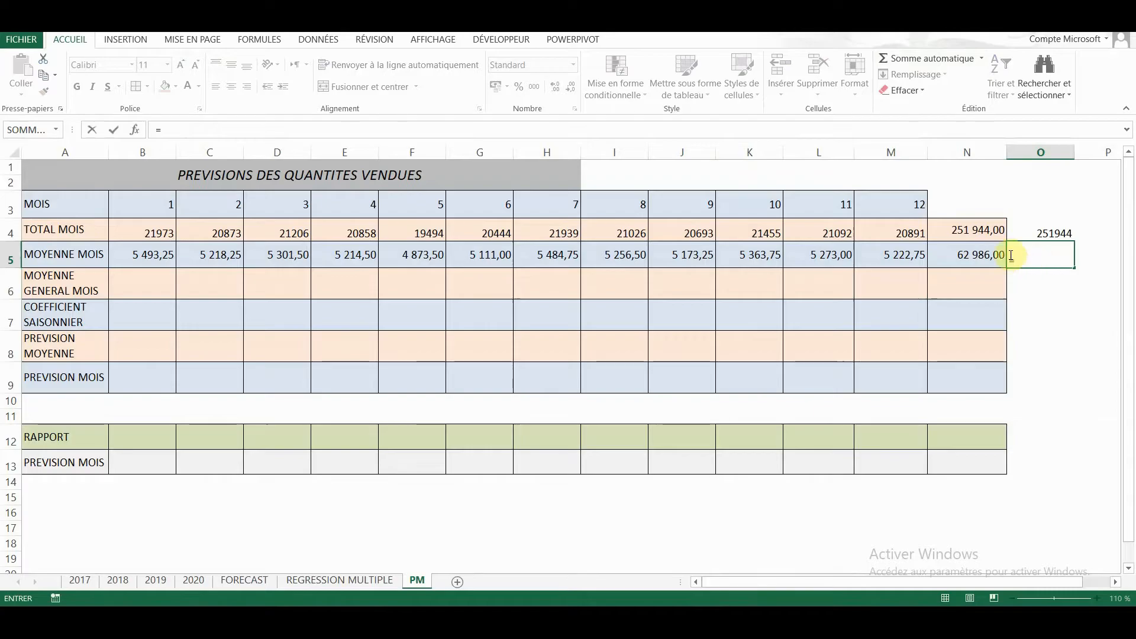
{"action": "left_click", "coordinate": [979, 229]}
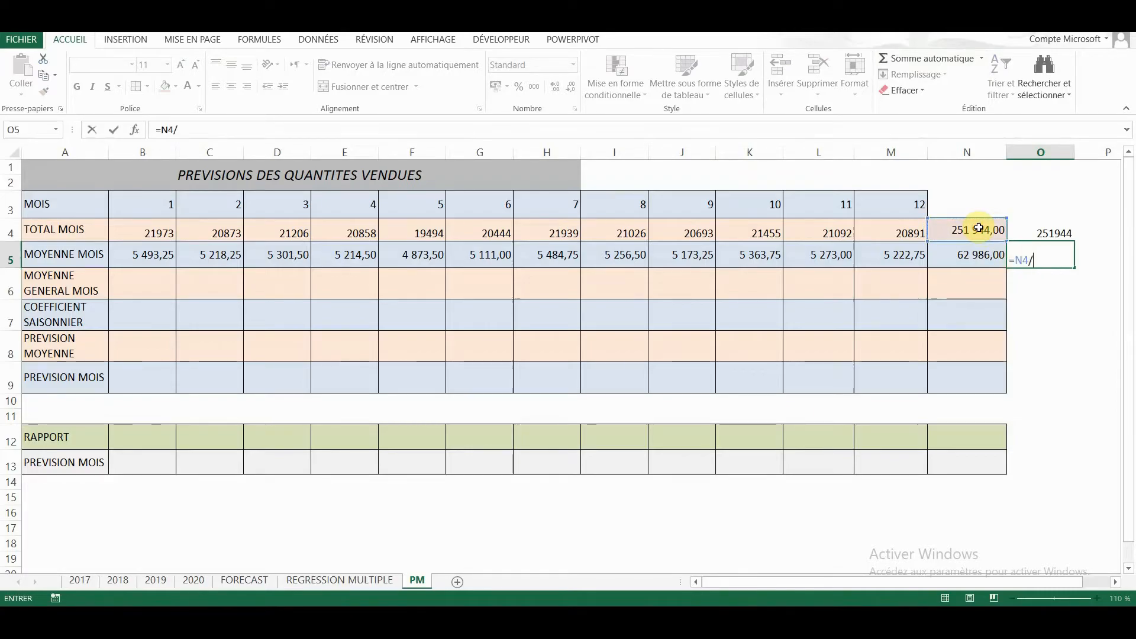
{"action": "type", "text": "/4µ"}
{"action": "key", "text": "Return"}
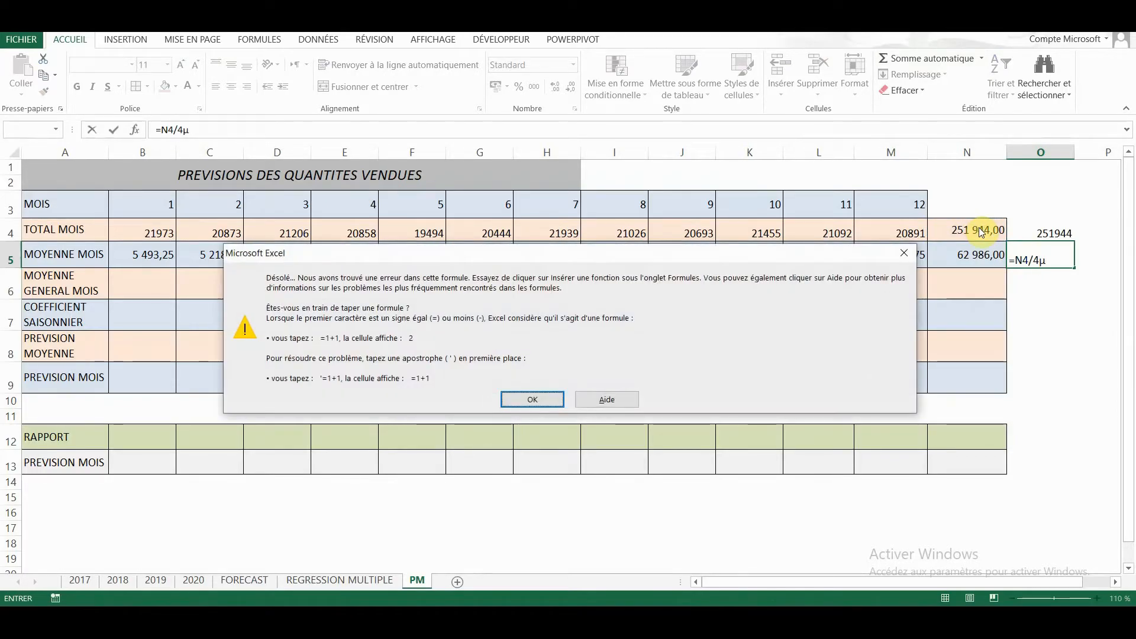
{"action": "key", "text": "Return"}
{"action": "type", "text": "4"}
{"action": "key", "text": "Return"}
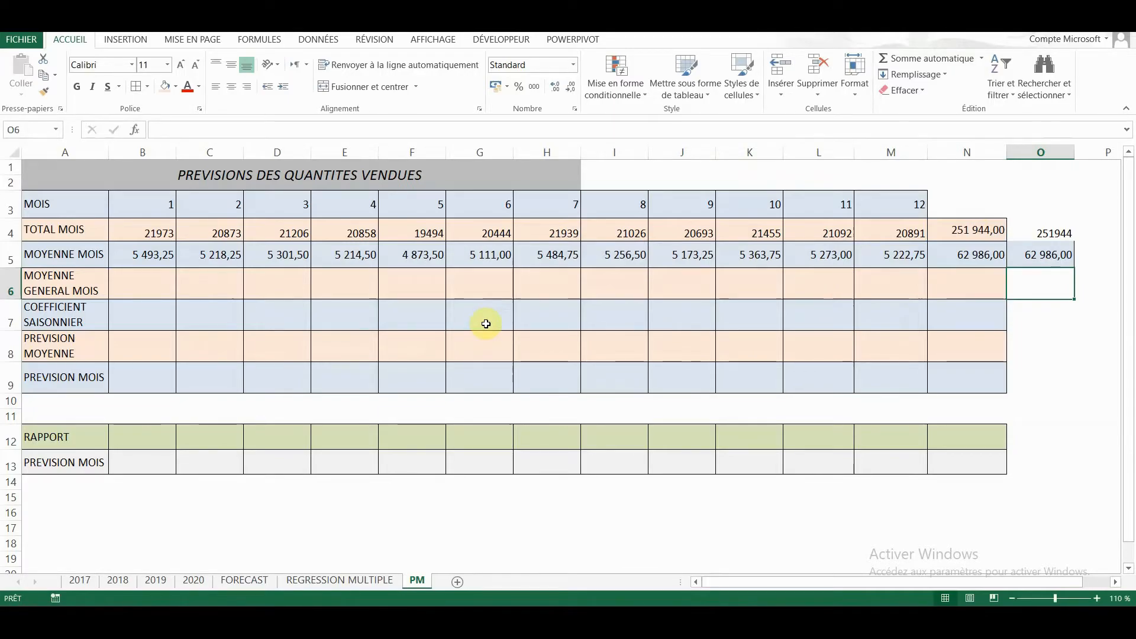
Calculate the MOYENNE GENERAL MOIS for month 1 with =N5/12 in B6
{"action": "left_click", "coordinate": [161, 289]}
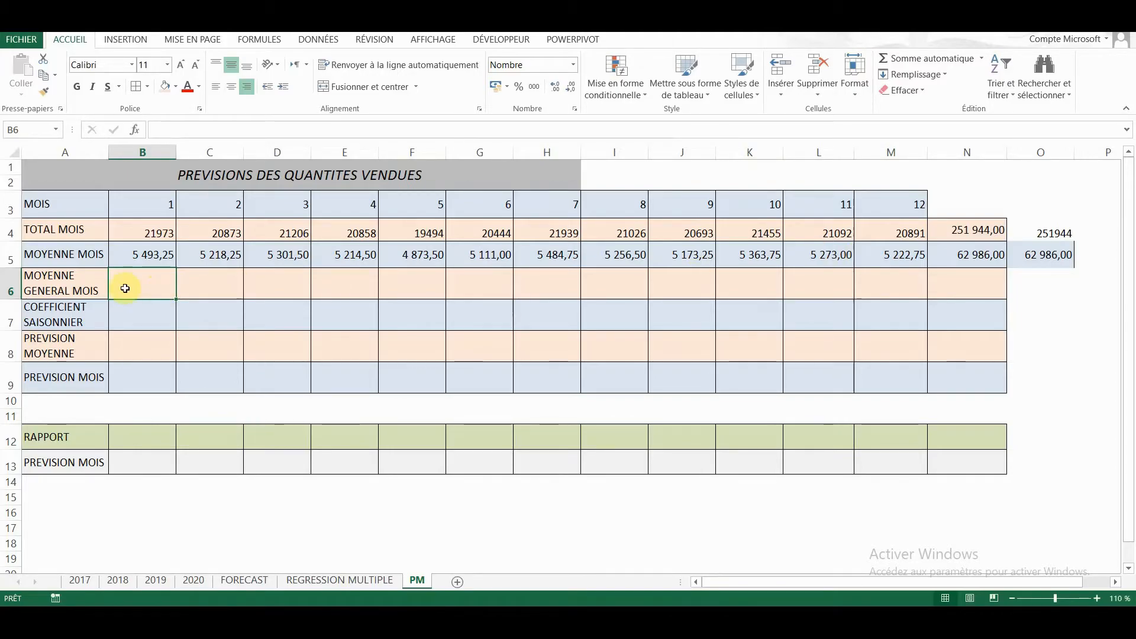
{"action": "type", "text": "+"}
{"action": "type", "text": "="}
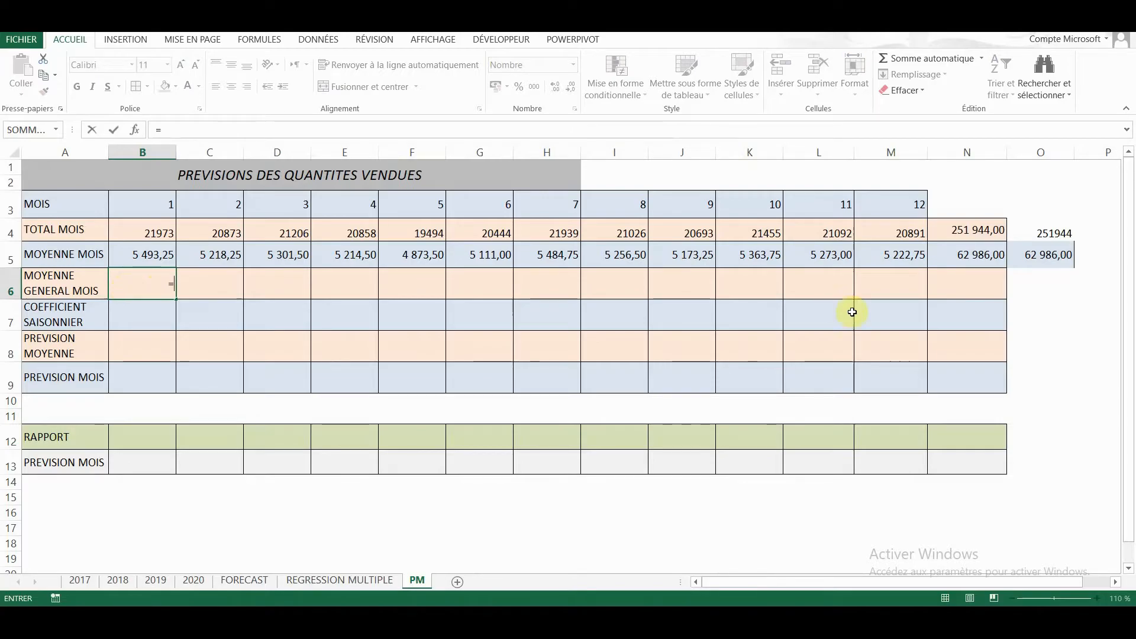
{"action": "left_click", "coordinate": [947, 251]}
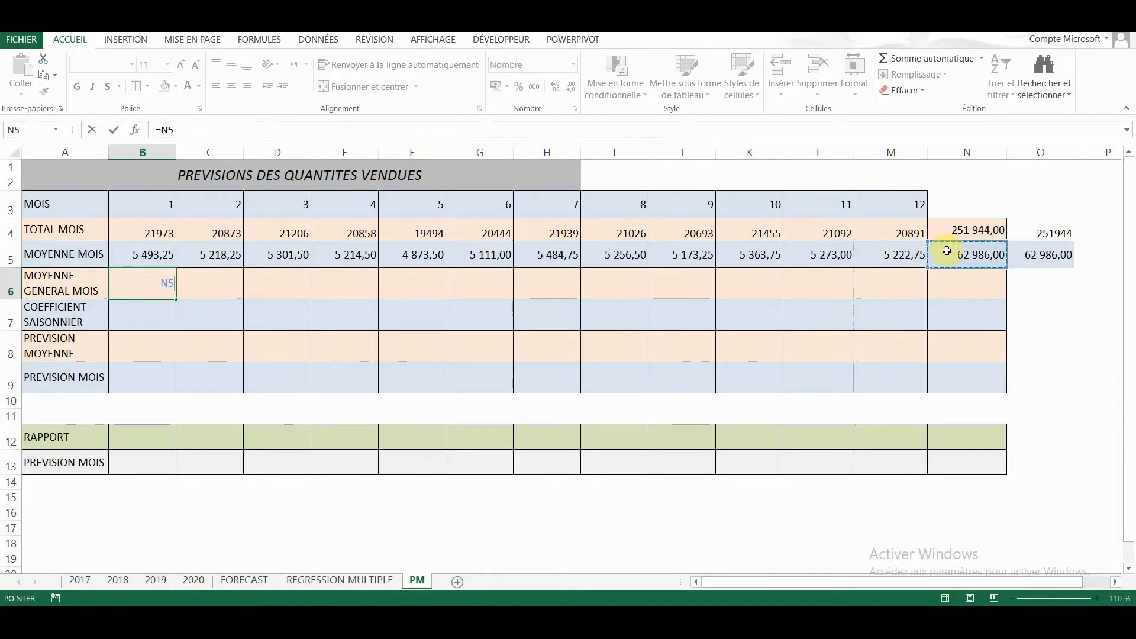
{"action": "type", "text": "/12"}
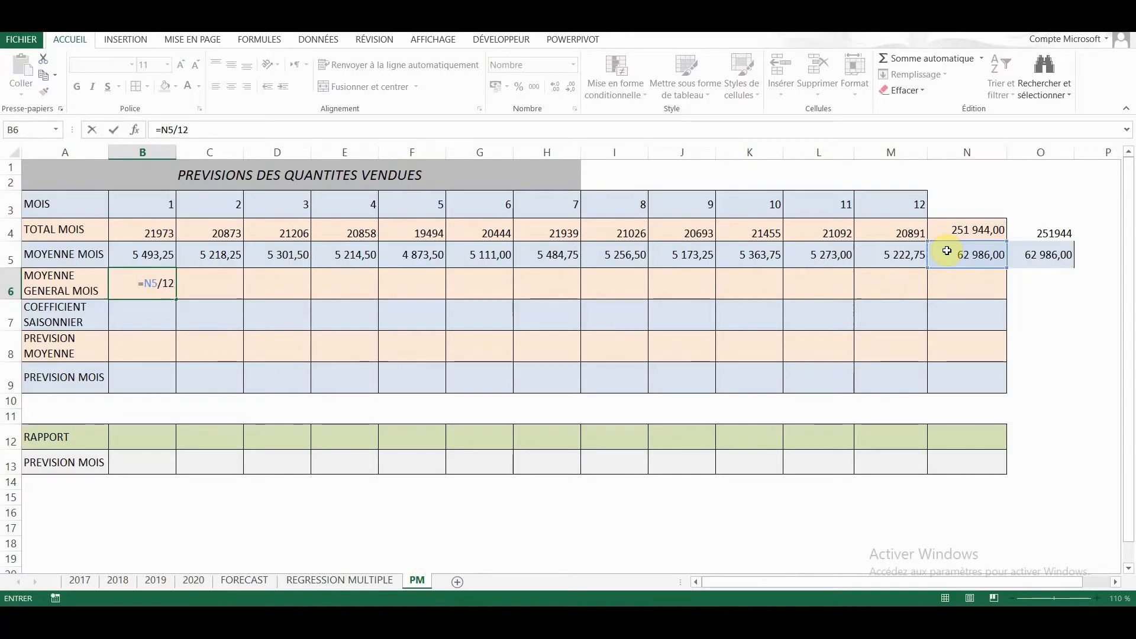
{"action": "key", "text": "Return"}
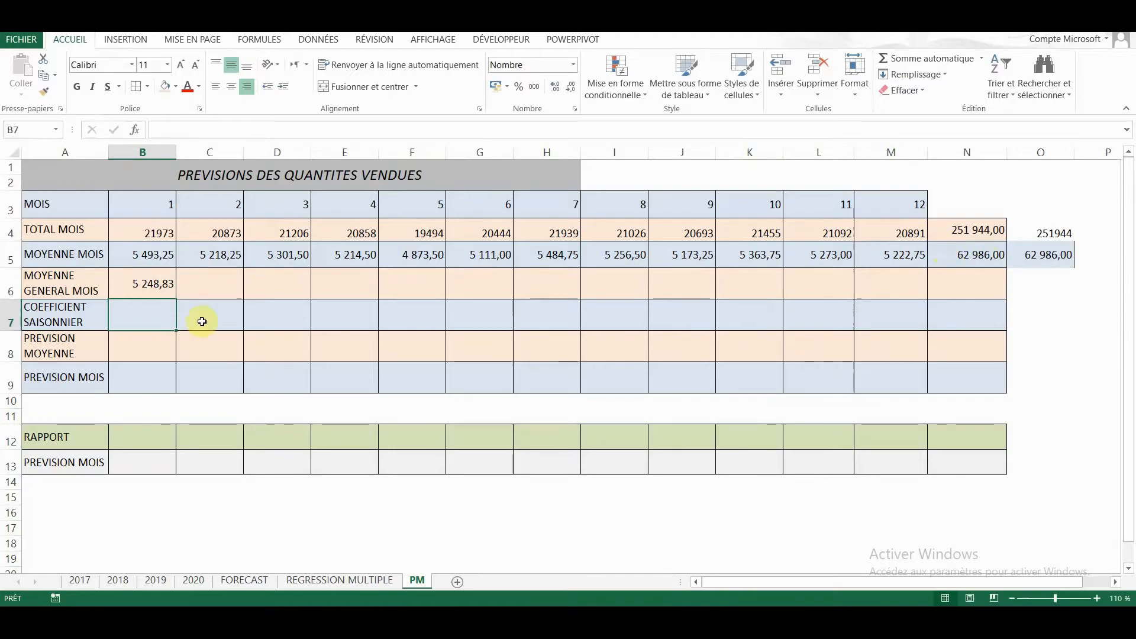
Make the reference in B6 absolute as =$N$5/12 and fill the formula across to M6
{"action": "left_click", "coordinate": [147, 286]}
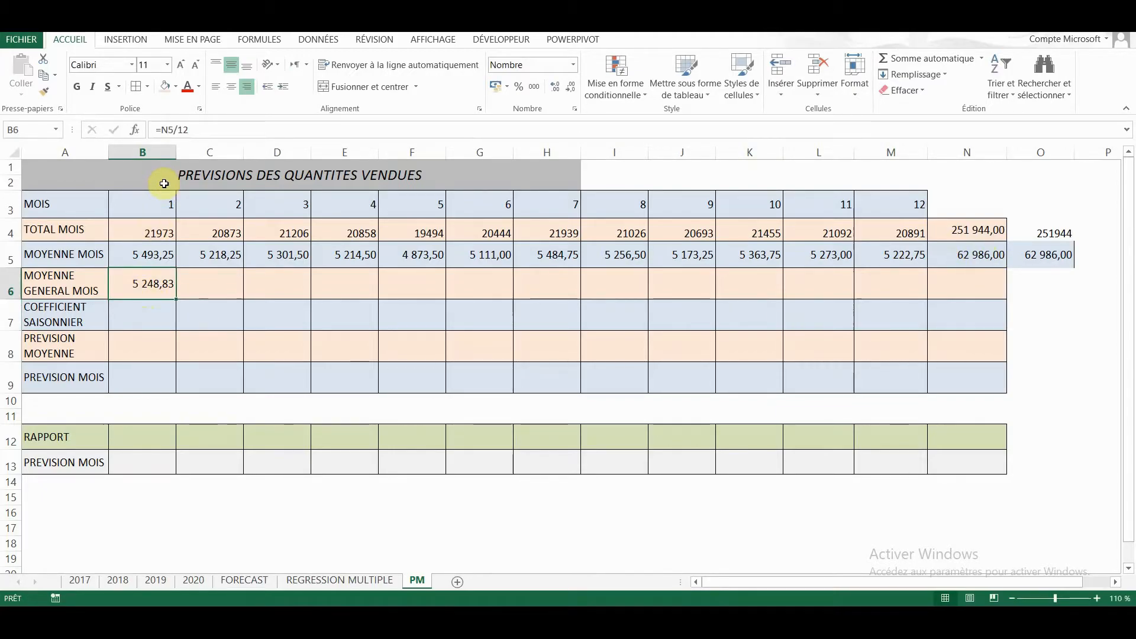
{"action": "left_click", "coordinate": [163, 130]}
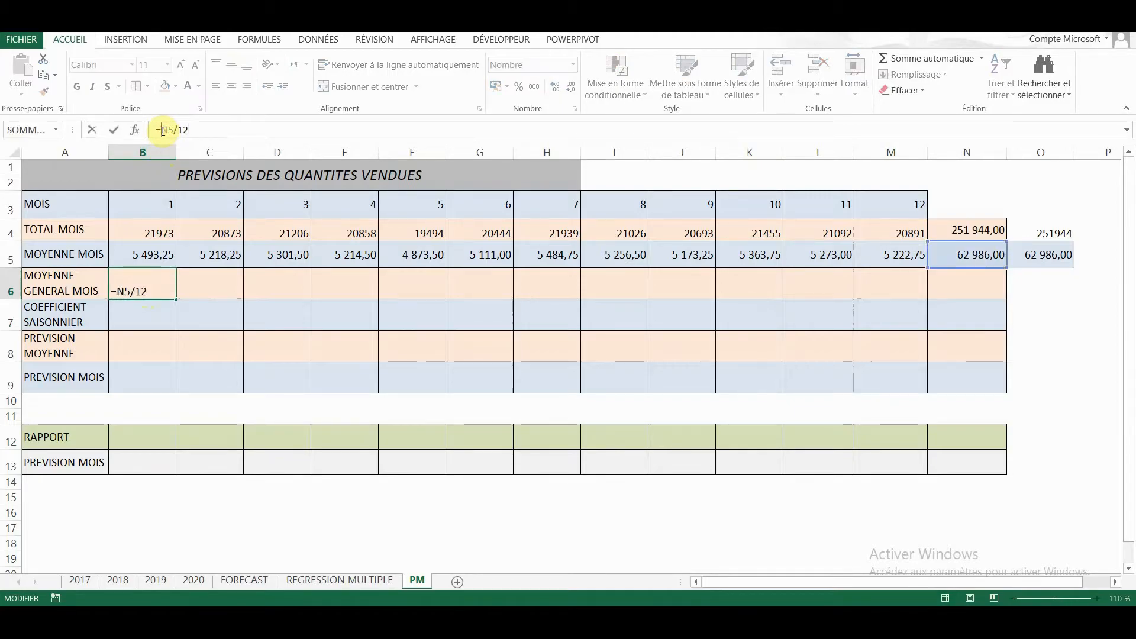
{"action": "type", "text": "$N$"}
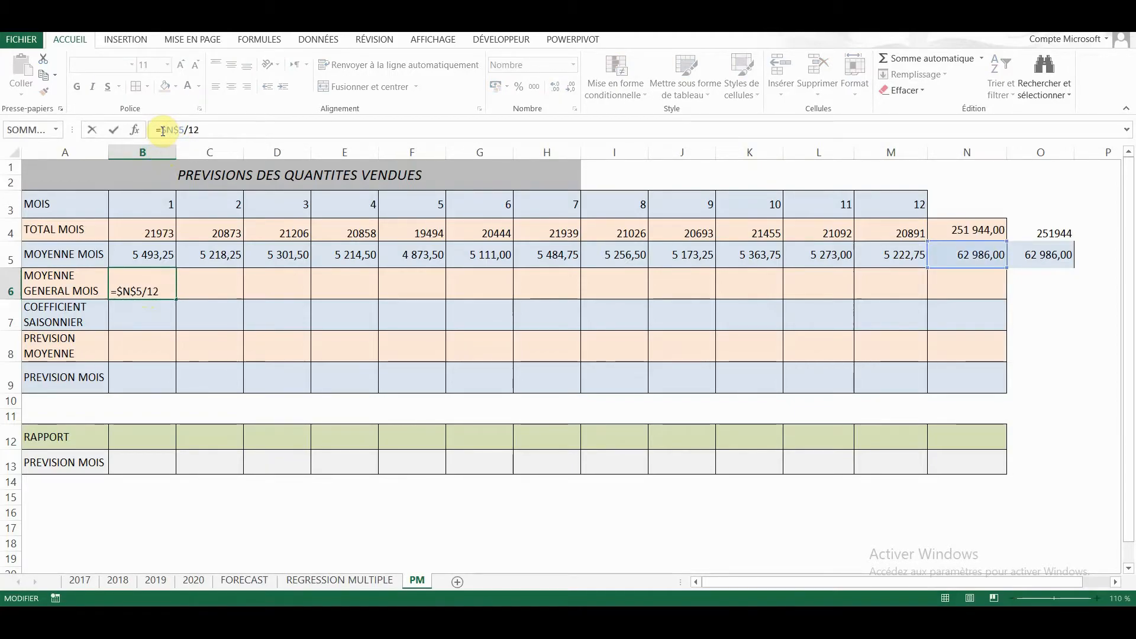
{"action": "key", "text": "Return"}
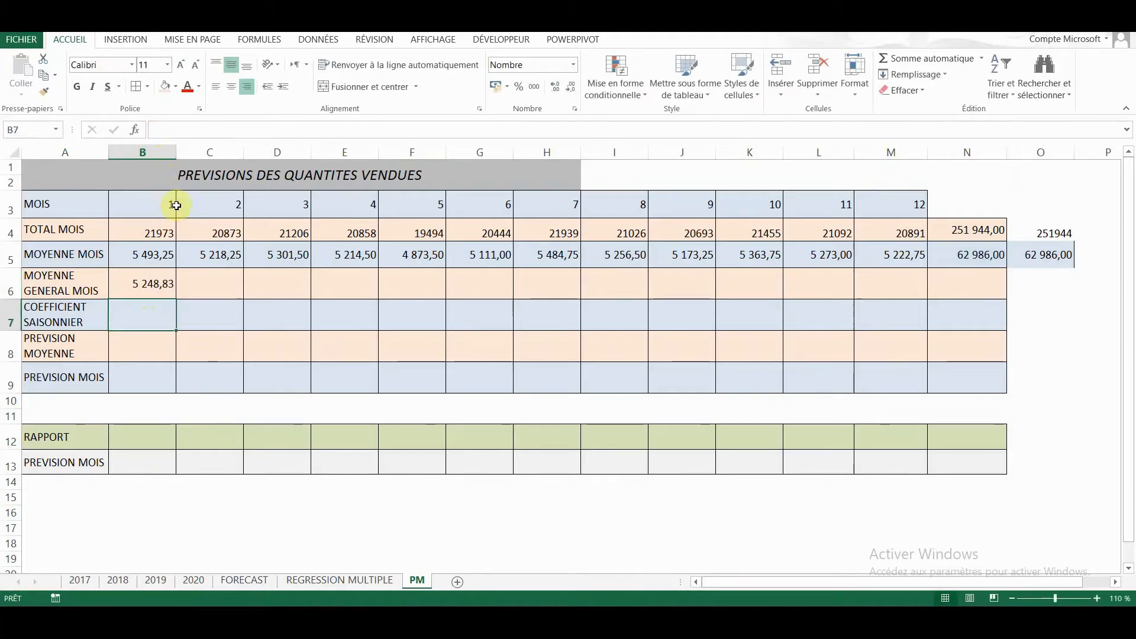
{"action": "left_click", "coordinate": [151, 283]}
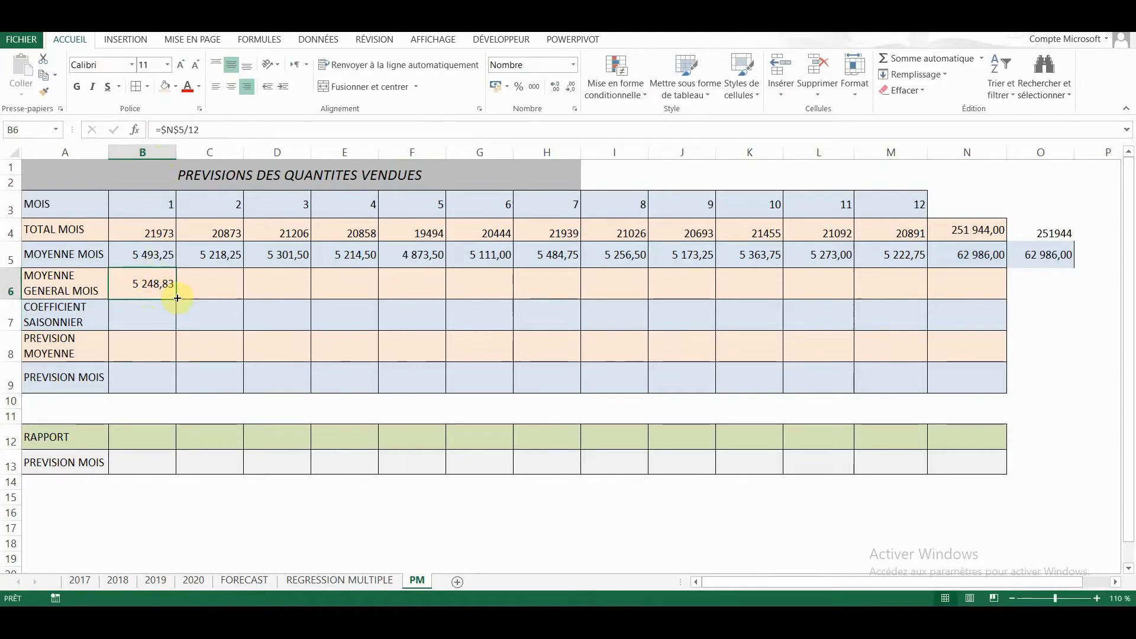
{"action": "left_click_drag", "start_coordinate": [177, 298], "coordinate": [919, 284]}
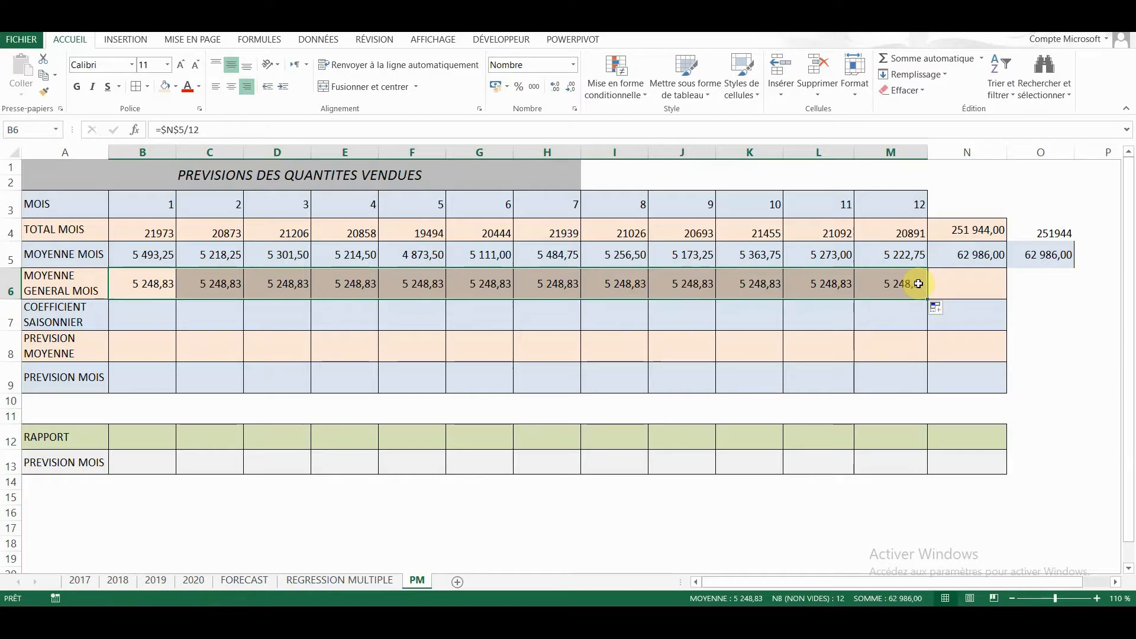
Total the MOYENNE GENERAL MOIS row in N6 with =SOMME(B6:M6)
{"action": "left_click", "coordinate": [951, 287]}
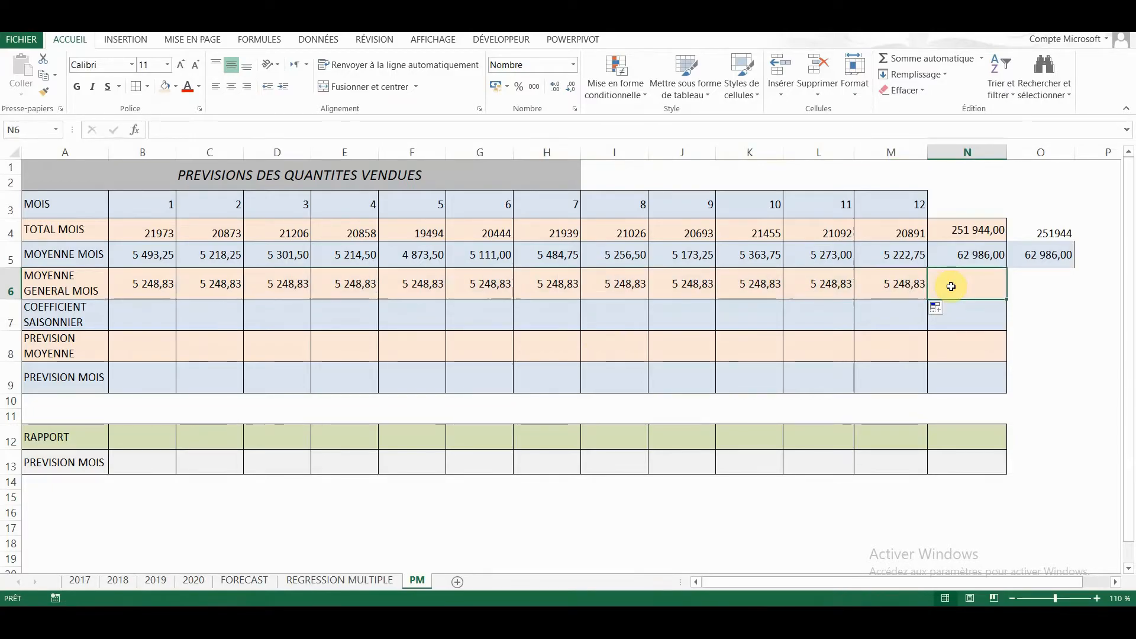
{"action": "left_click", "coordinate": [943, 58]}
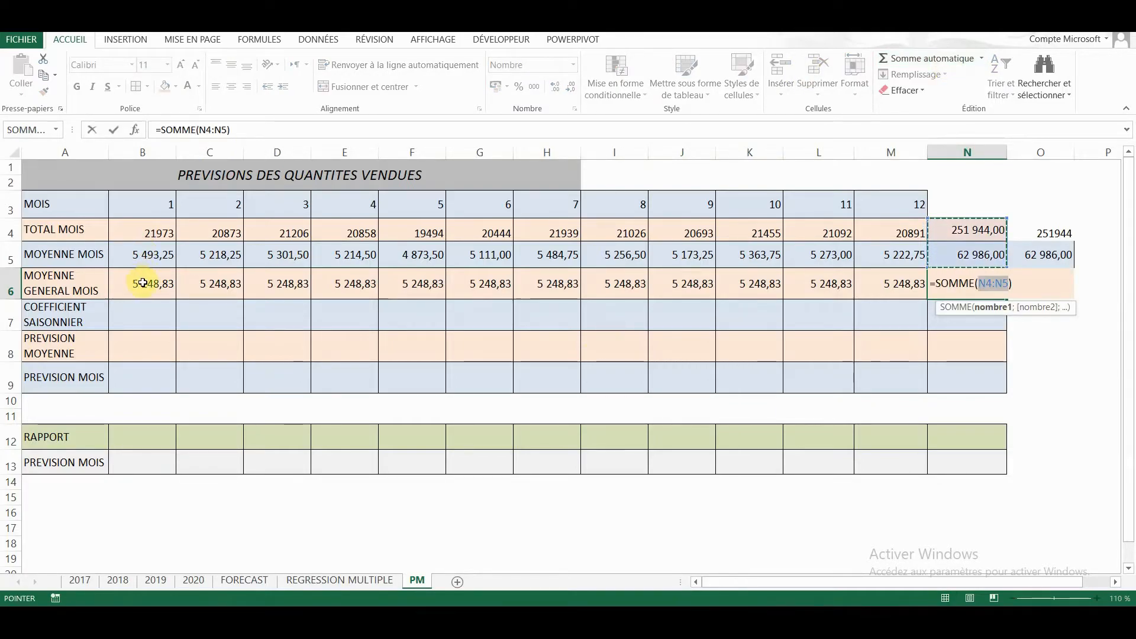
{"action": "left_click_drag", "start_coordinate": [143, 283], "coordinate": [917, 286]}
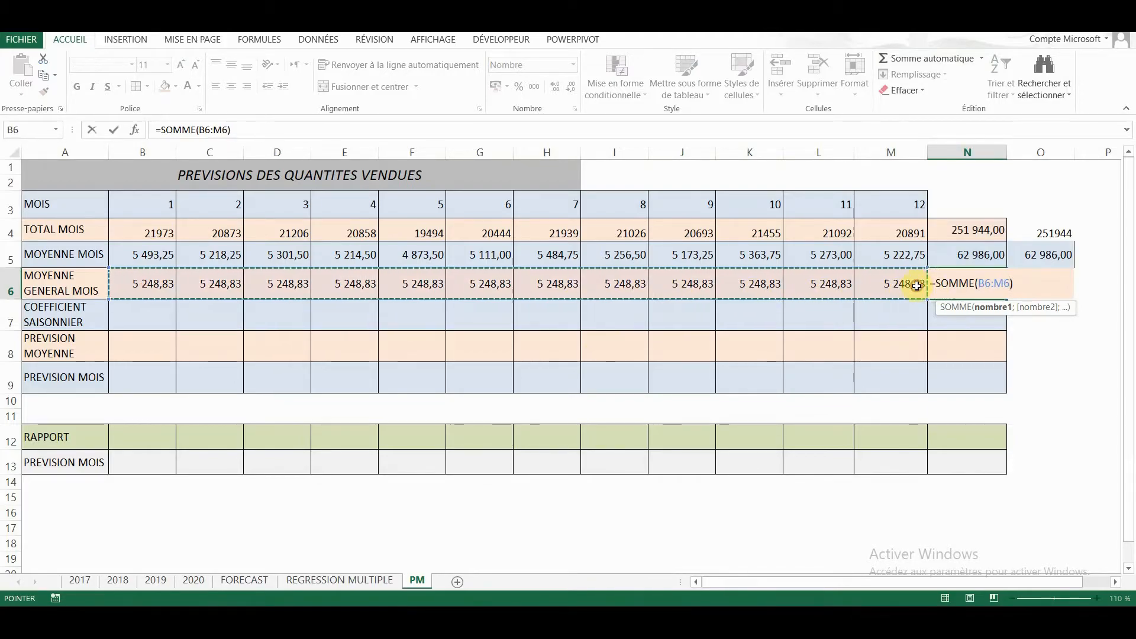
{"action": "key", "text": "Return"}
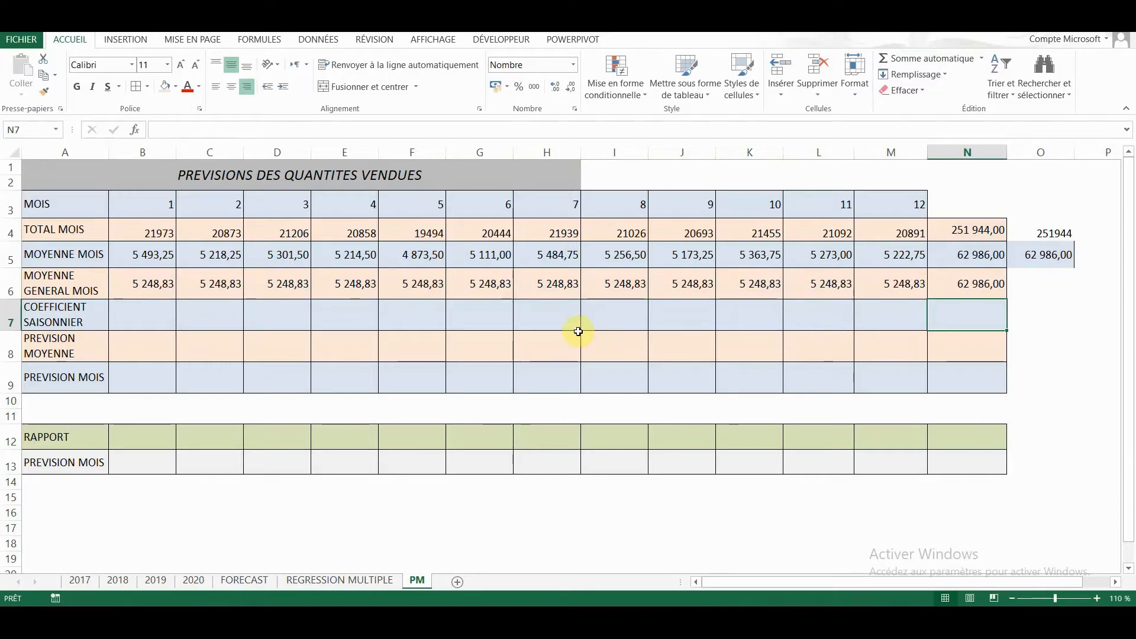
Calculate the COEFFICIENT SAISONNIER for month 1 with =B5/B6 in B7
{"action": "left_click", "coordinate": [143, 312]}
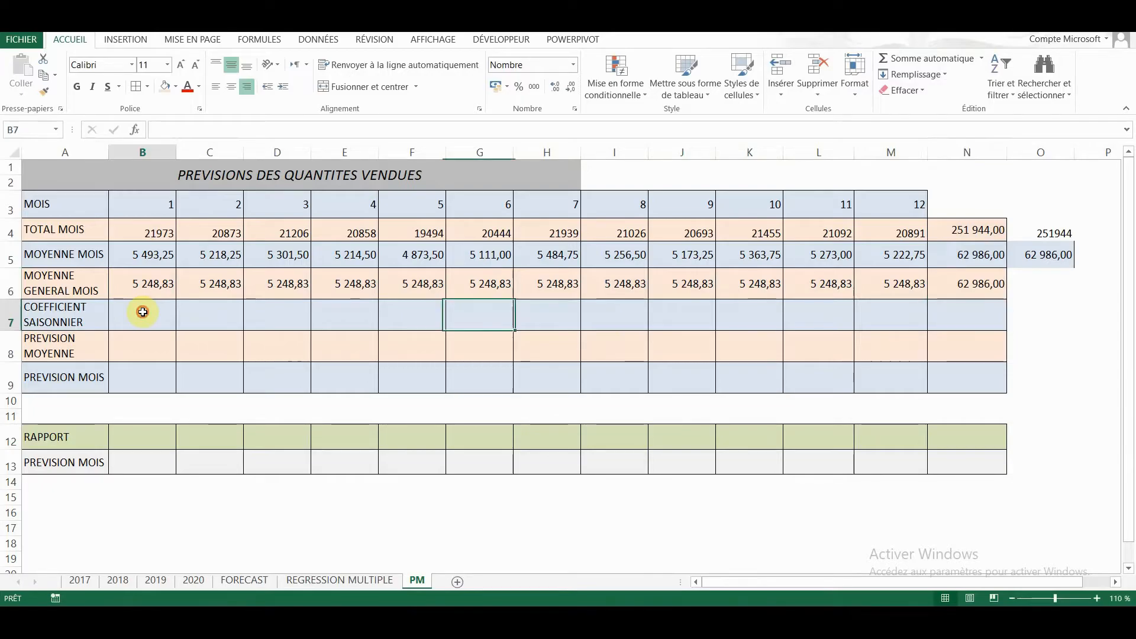
{"action": "type", "text": "="}
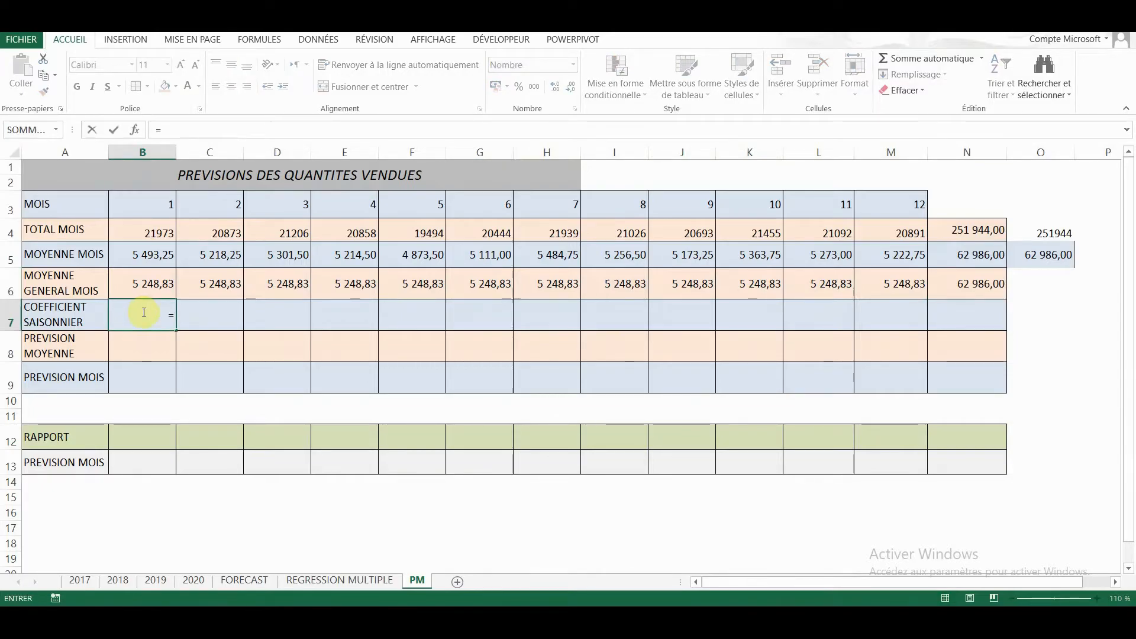
{"action": "left_click", "coordinate": [143, 253]}
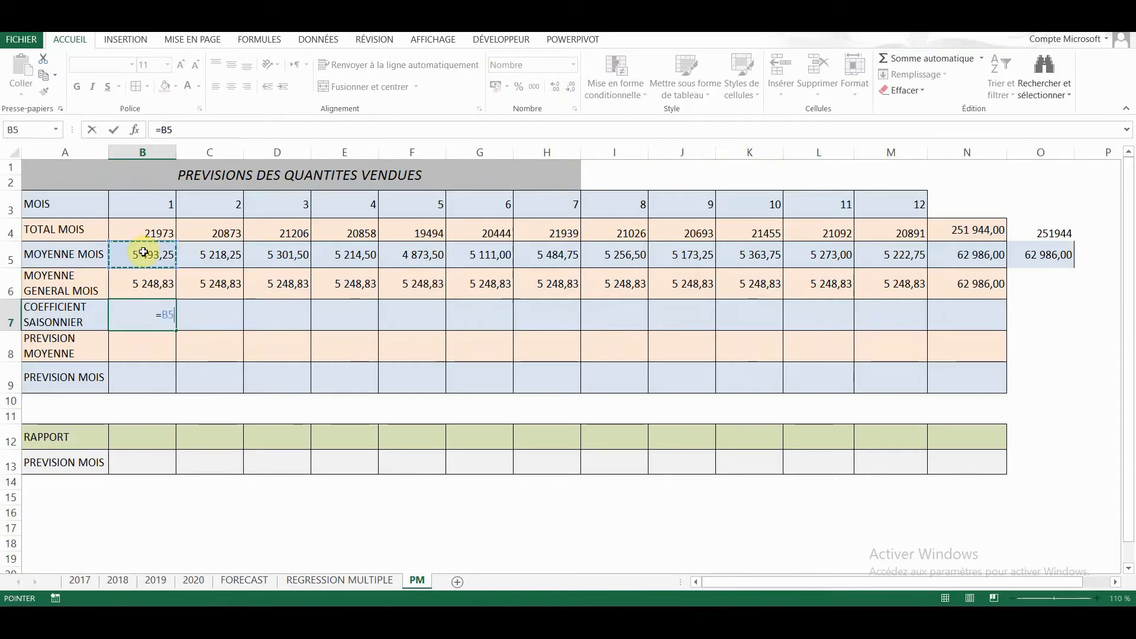
{"action": "type", "text": "/"}
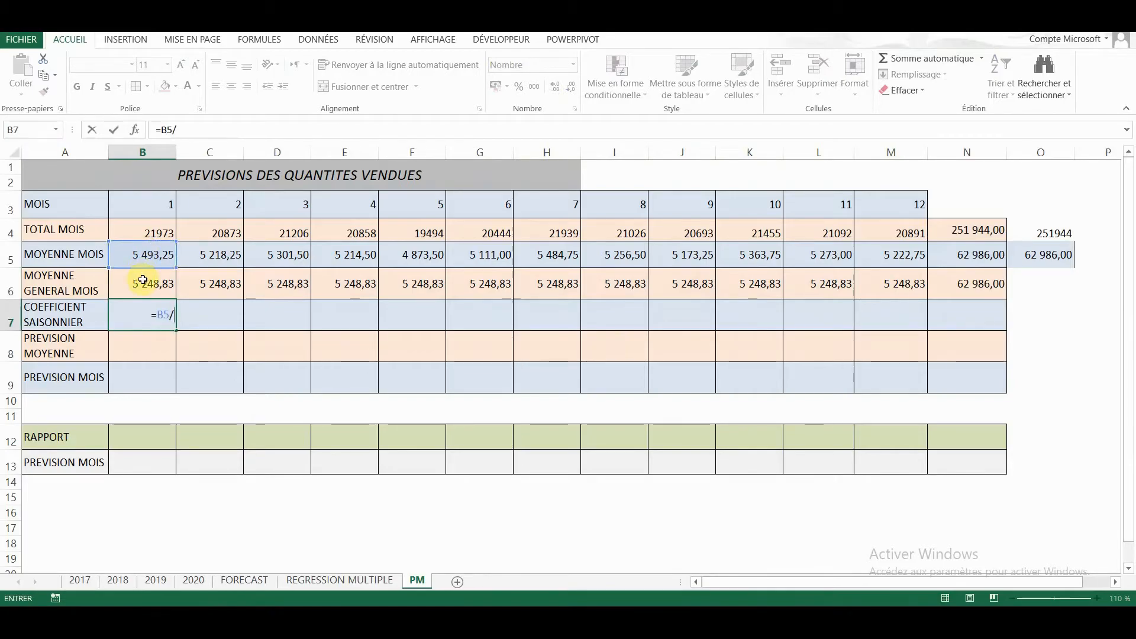
{"action": "left_click", "coordinate": [142, 280]}
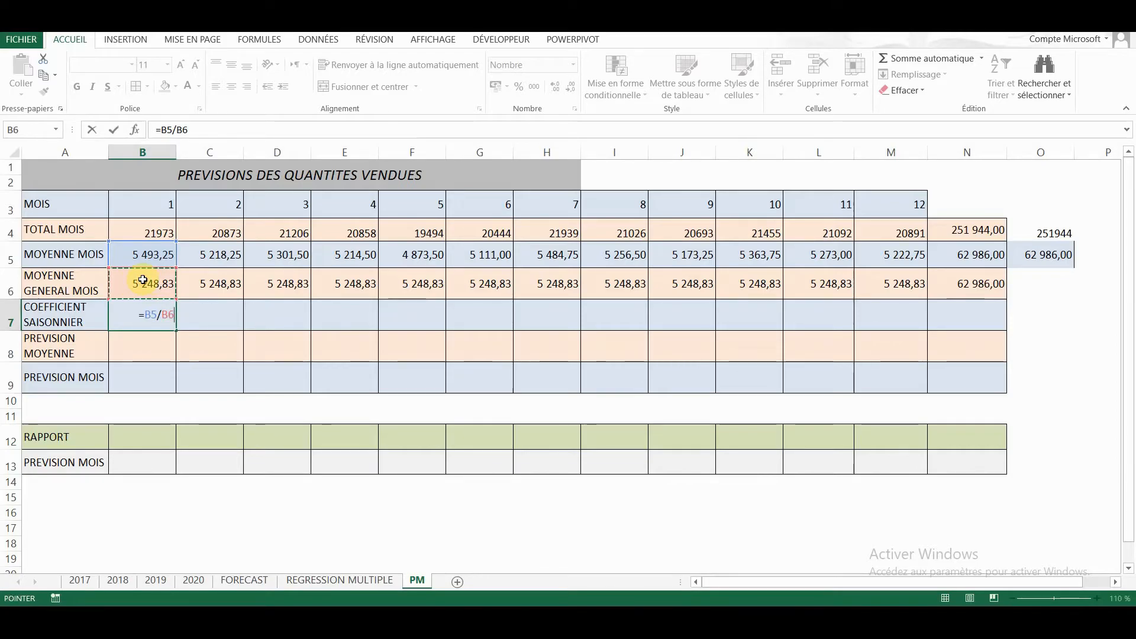
{"action": "key", "text": "Return"}
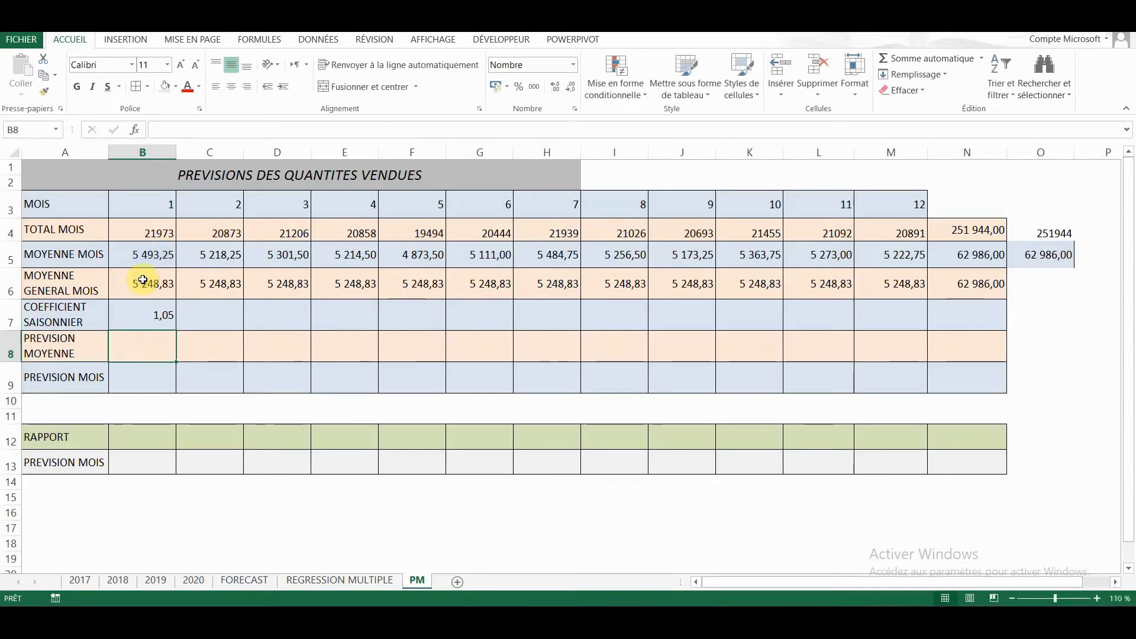
Fill the seasonal coefficient formula from B7 across to M7 and total the row in N7 with =SOMME(B7:M7)
{"action": "left_click", "coordinate": [150, 310]}
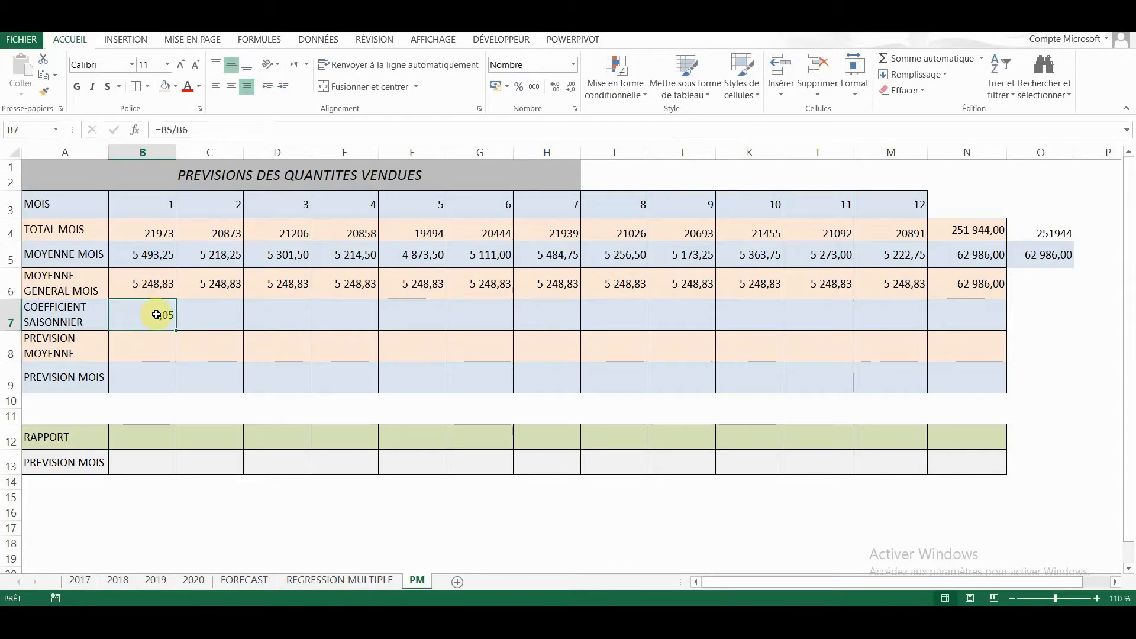
{"action": "left_click_drag", "start_coordinate": [174, 331], "coordinate": [903, 332]}
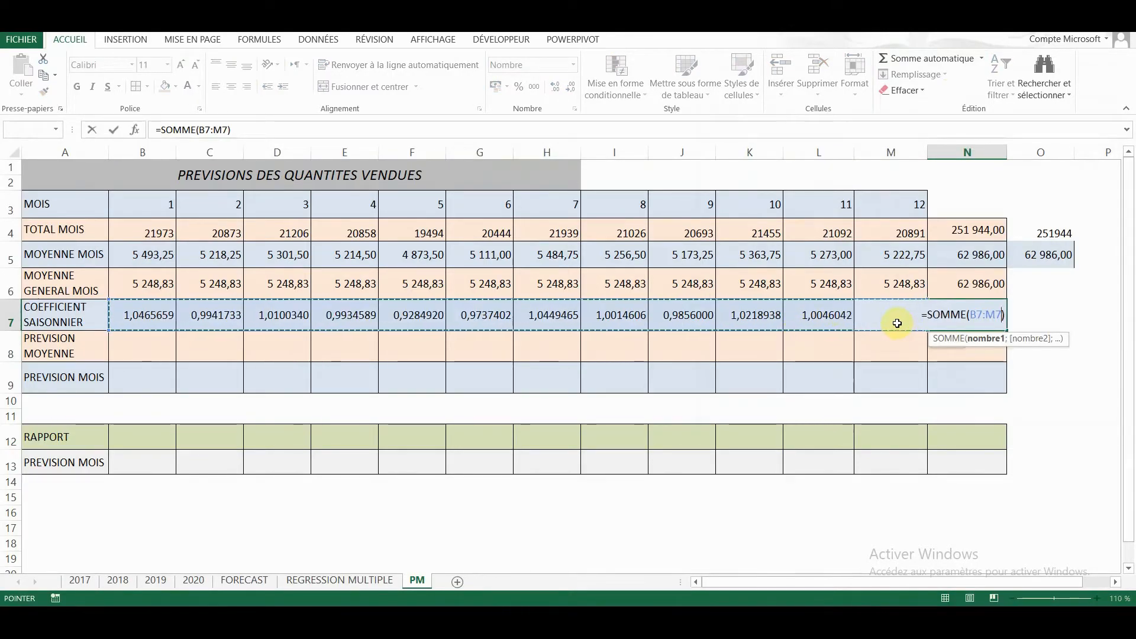
{"action": "key", "text": "Return"}
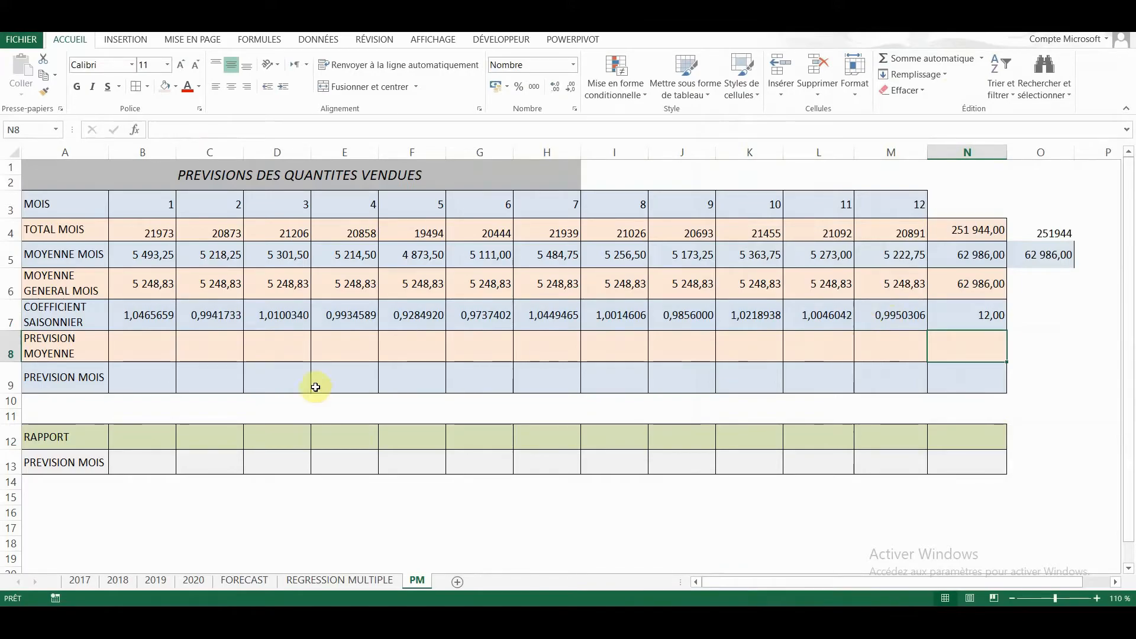
Link the PREVISION MOYENNE total in N8 to the rounded sales forecast on the FORECAST sheet with =FORECAST!D14
{"action": "left_click", "coordinate": [163, 348]}
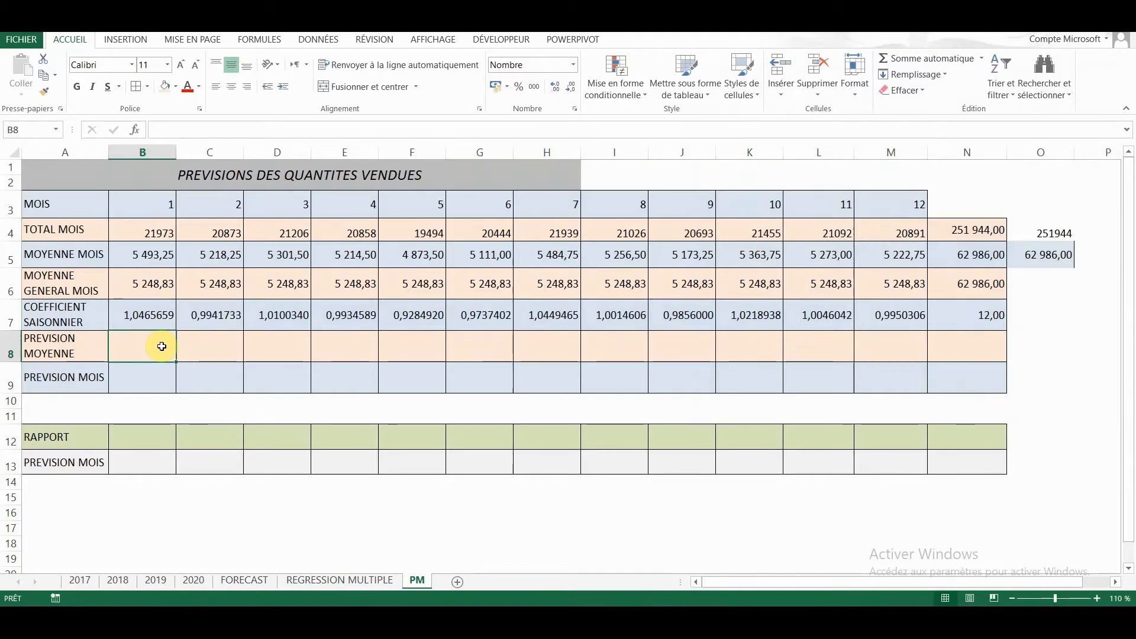
{"action": "key", "text": "ctrl+Right"}
{"action": "type", "text": "="}
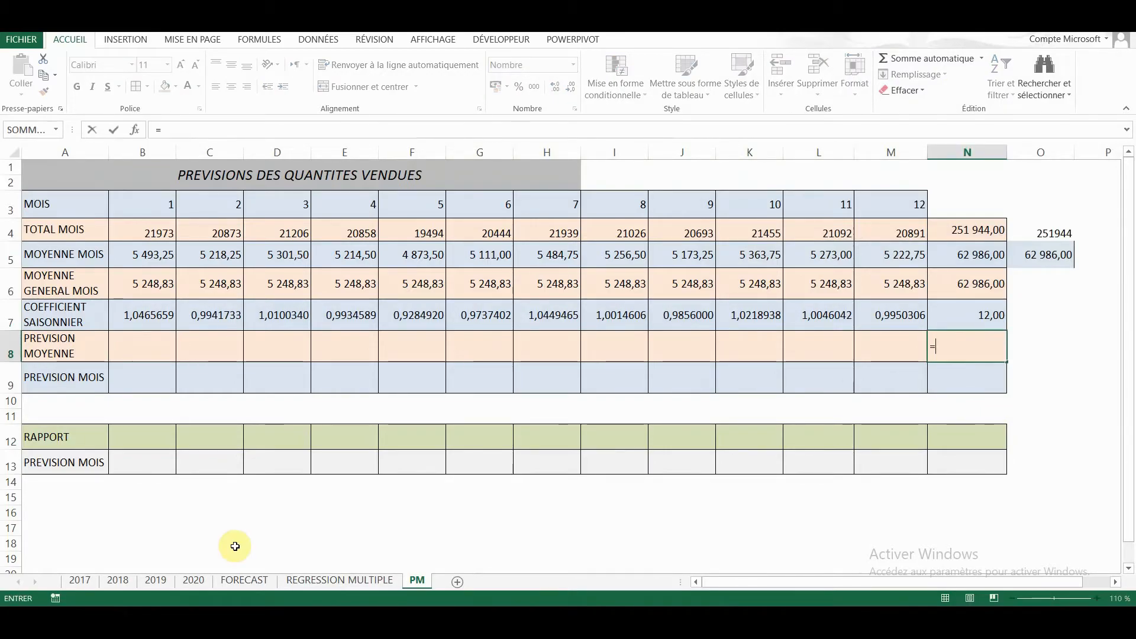
{"action": "left_click", "coordinate": [237, 581]}
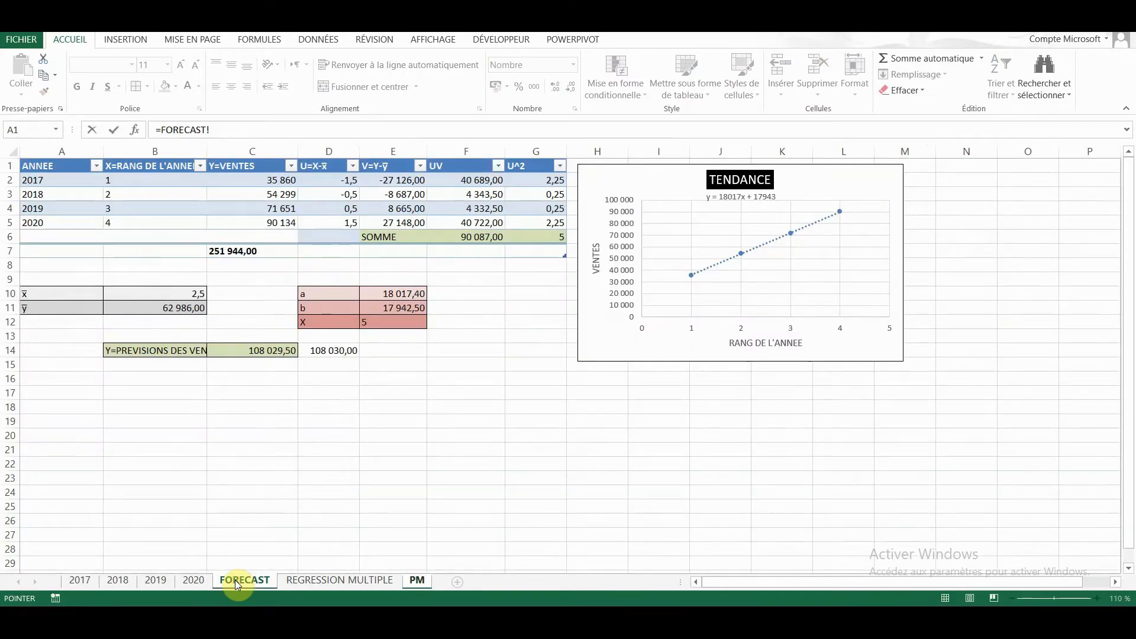
{"action": "left_click", "coordinate": [254, 351]}
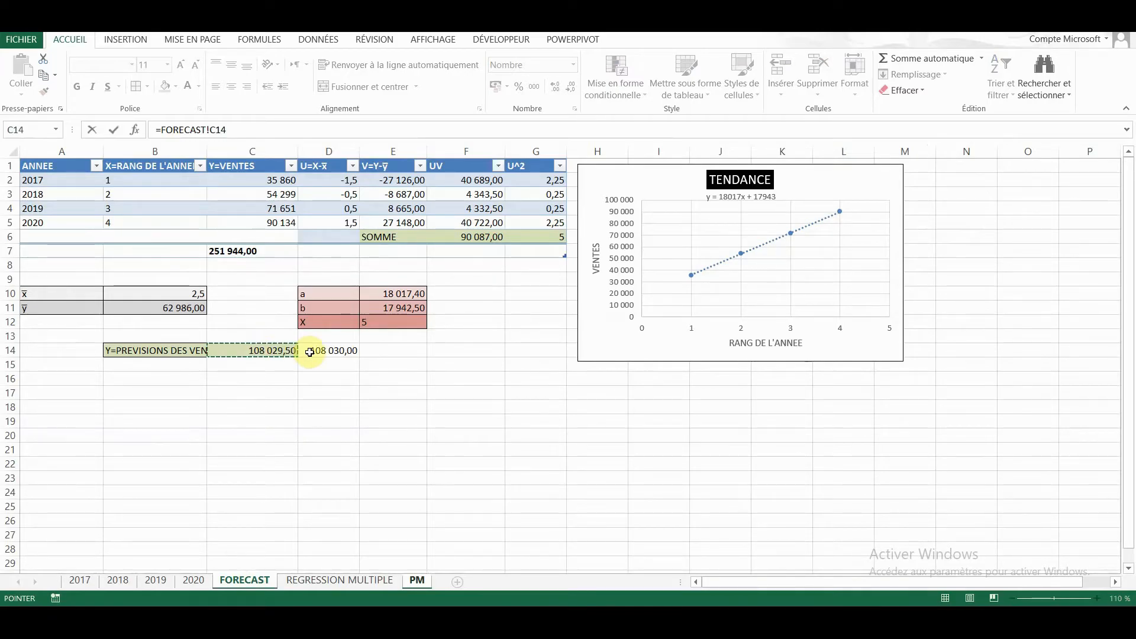
{"action": "left_click", "coordinate": [317, 353]}
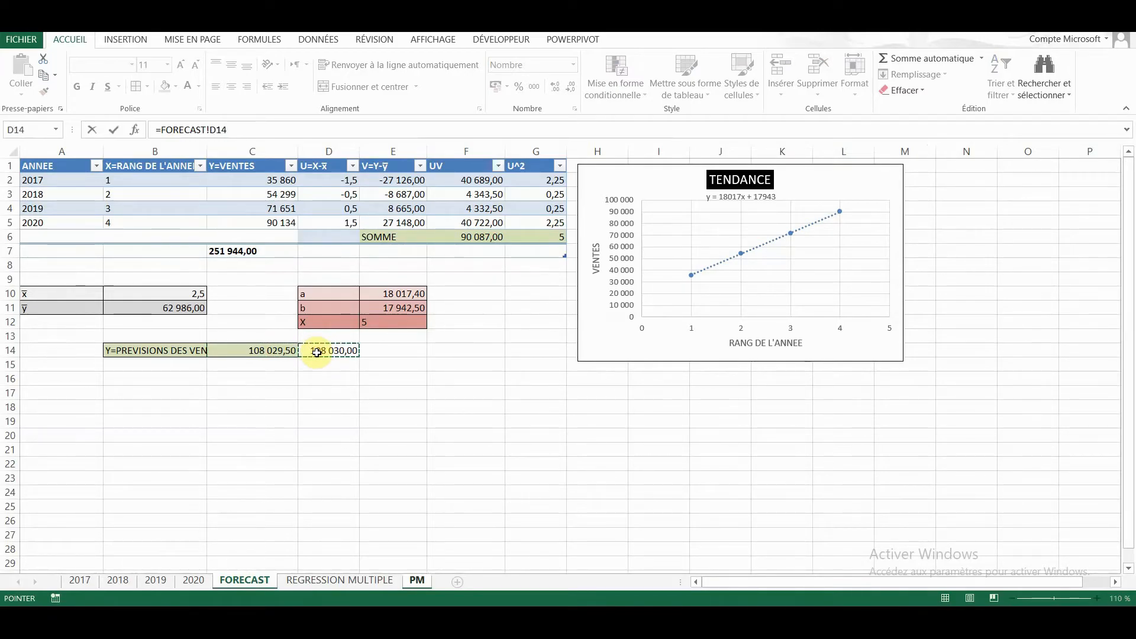
{"action": "key", "text": "Return"}
{"action": "left_click", "coordinate": [139, 338]}
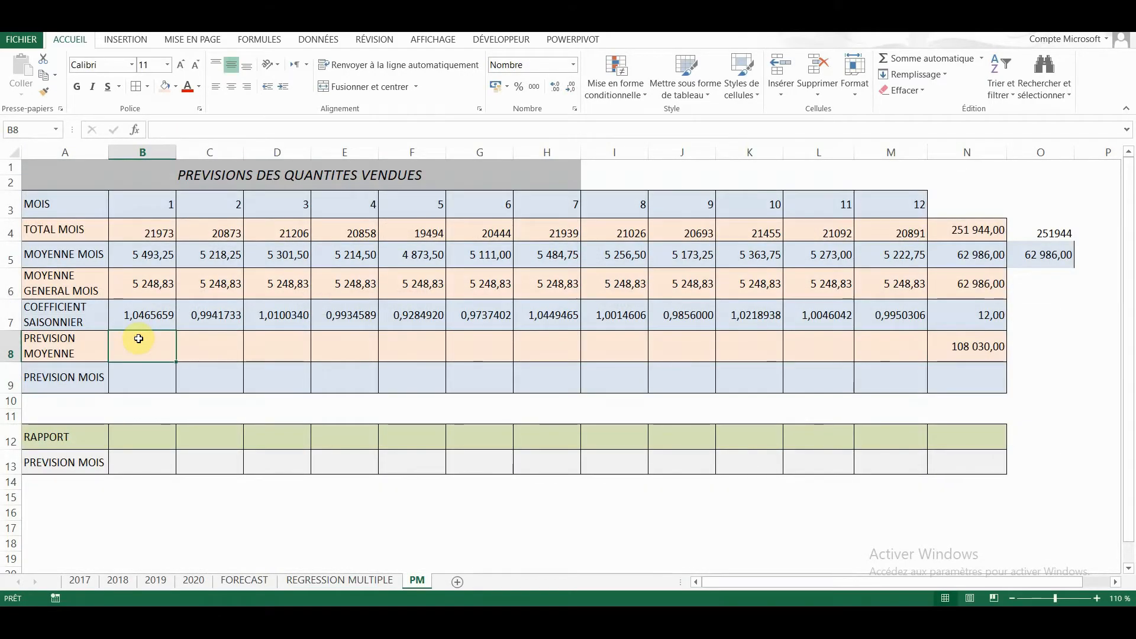
Calculate the PREVISION MOYENNE for month 1 in B8 with =N8/12
{"action": "type", "text": "="}
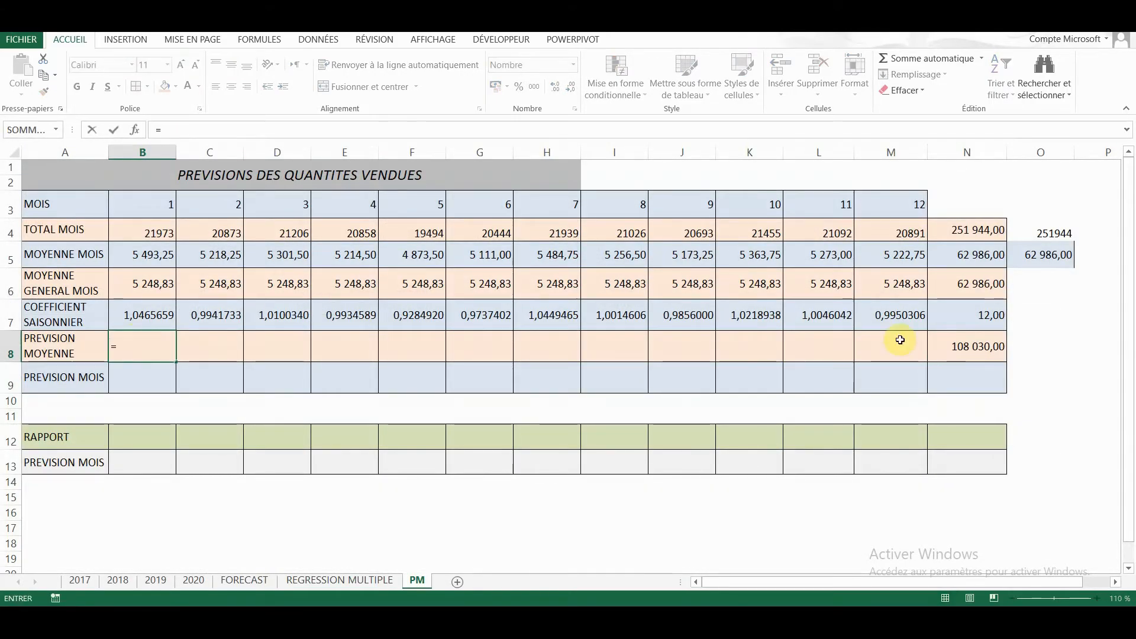
{"action": "left_click", "coordinate": [932, 346]}
{"action": "type", "text": "/12"}
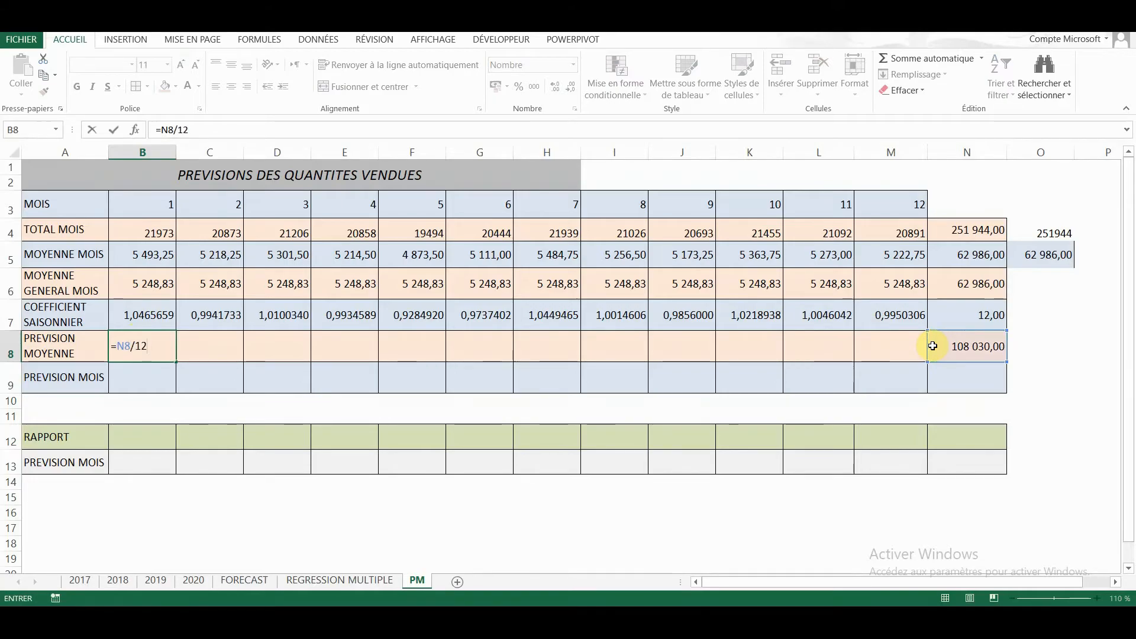
{"action": "key", "text": "Return"}
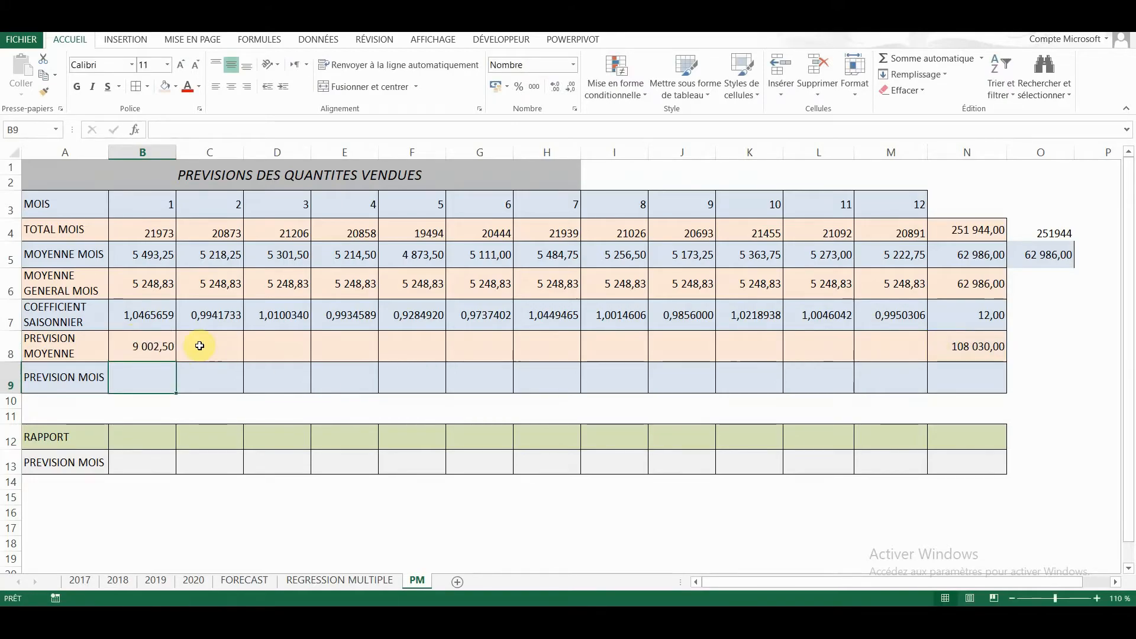
Make the N8 reference in B8 absolute, giving =$N$8/12, and fill the formula across to M8
{"action": "left_click", "coordinate": [157, 346]}
{"action": "left_click", "coordinate": [161, 129]}
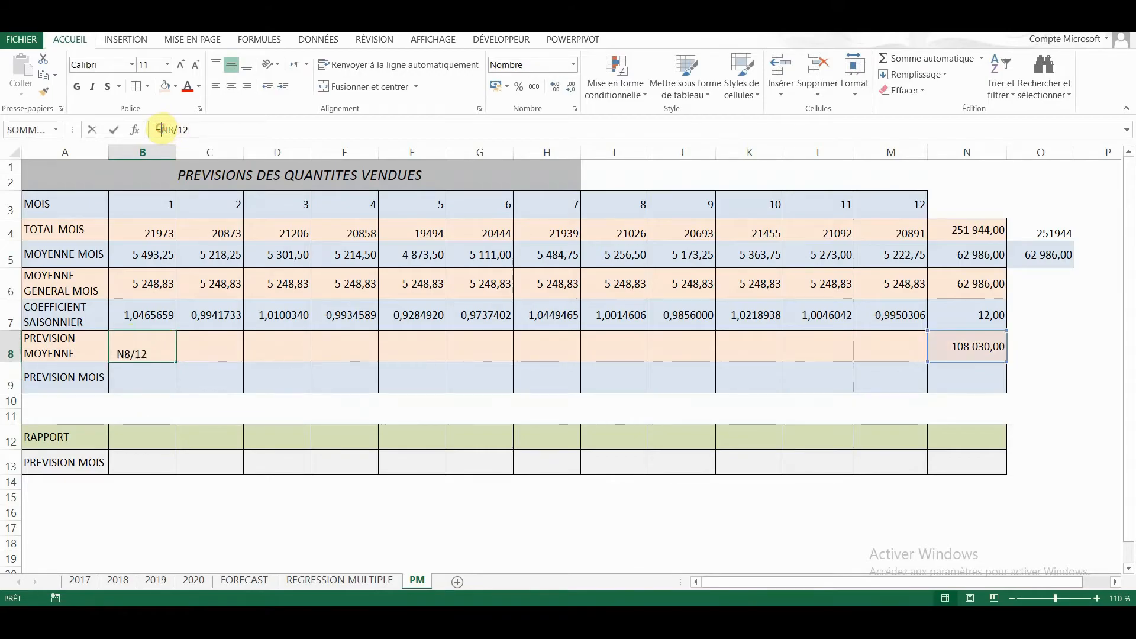
{"action": "type", "text": "$N$"}
{"action": "key", "text": "Right"}
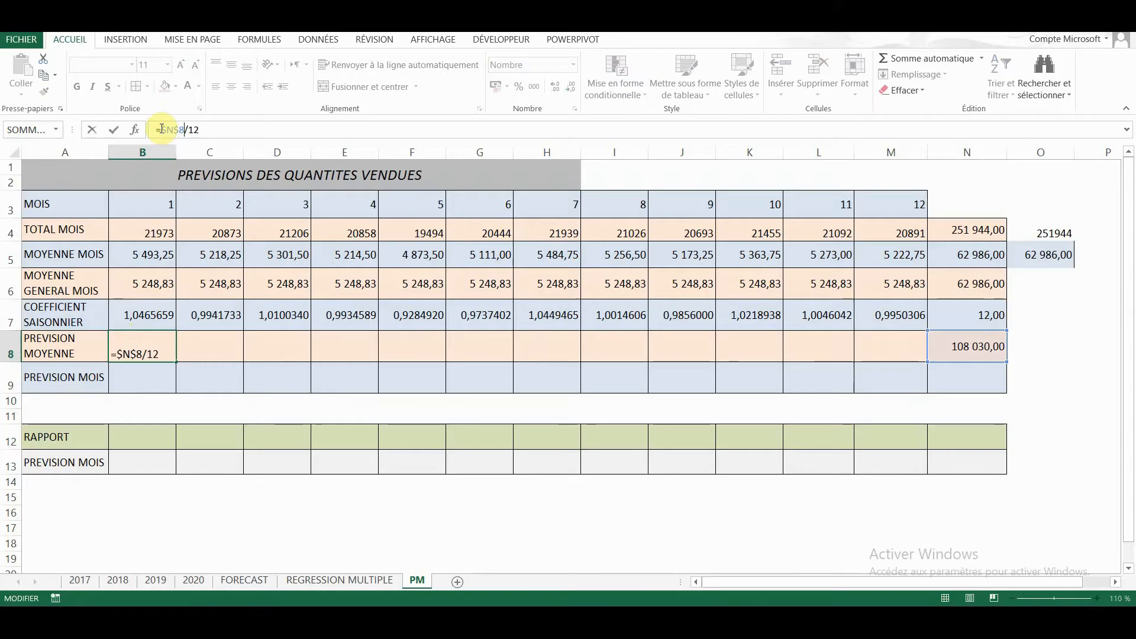
{"action": "key", "text": "Return"}
{"action": "left_click", "coordinate": [157, 340]}
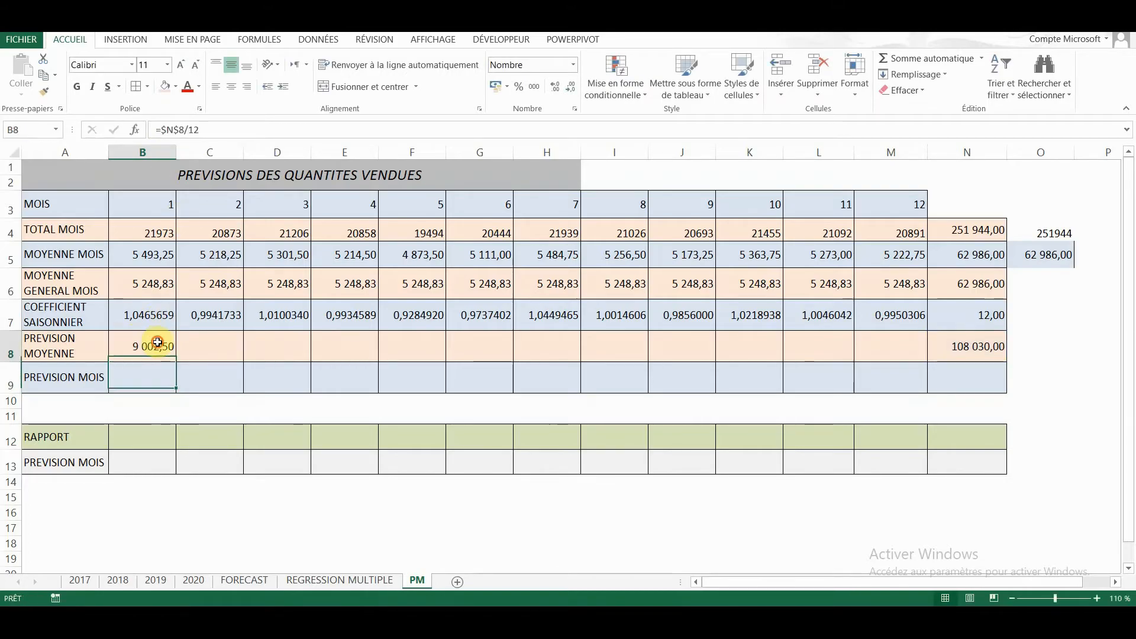
{"action": "left_click_drag", "start_coordinate": [174, 357], "coordinate": [927, 366]}
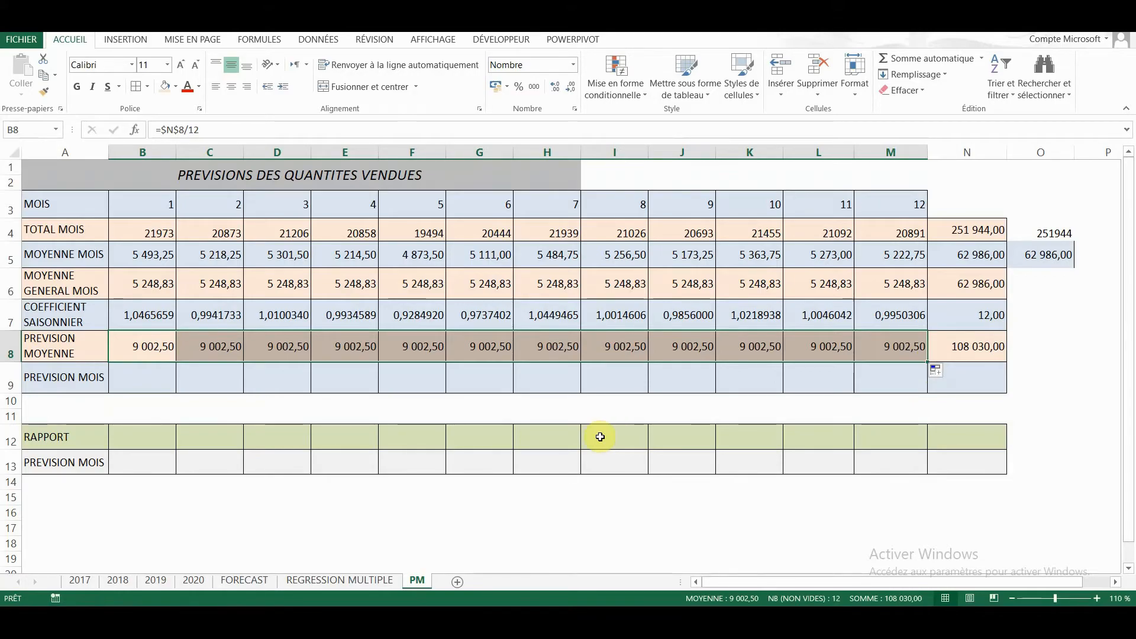
Calculate the PREVISION MOIS for month 1 in B9 with =B7*B8 and fill the formula across to M9
{"action": "left_click", "coordinate": [137, 374]}
{"action": "type", "text": "="}
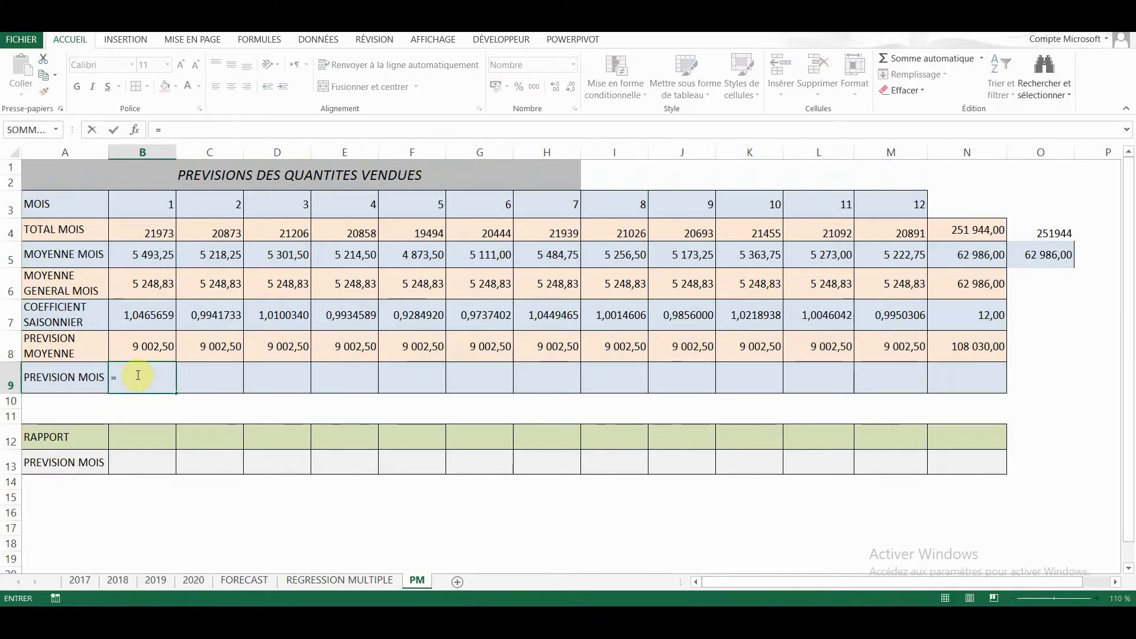
{"action": "left_click", "coordinate": [136, 317]}
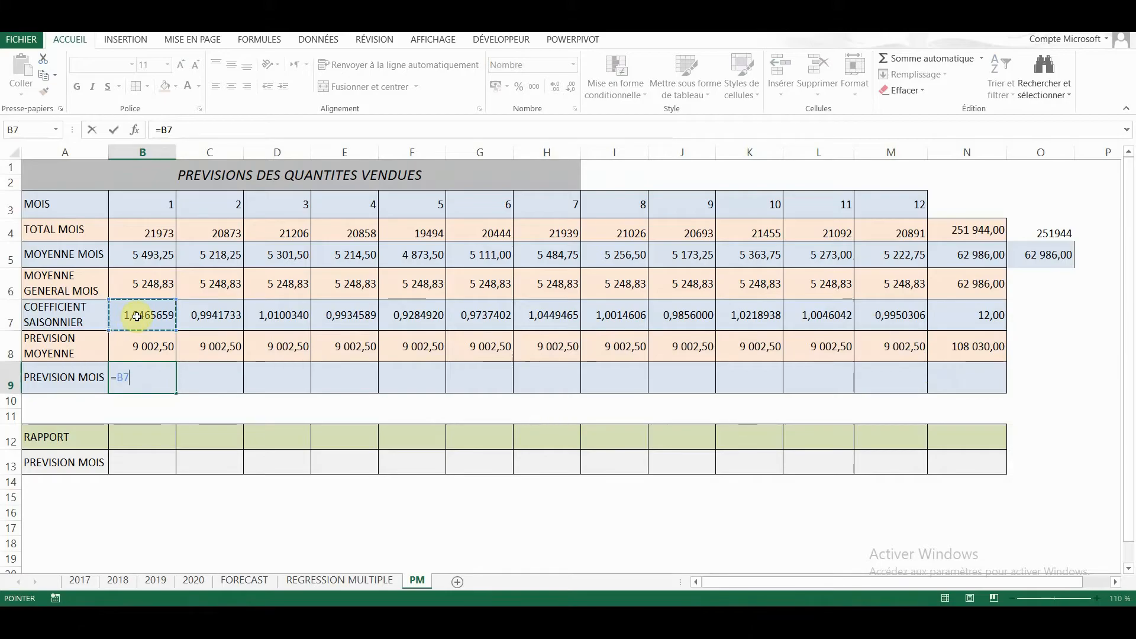
{"action": "type", "text": "*"}
{"action": "left_click", "coordinate": [137, 338]}
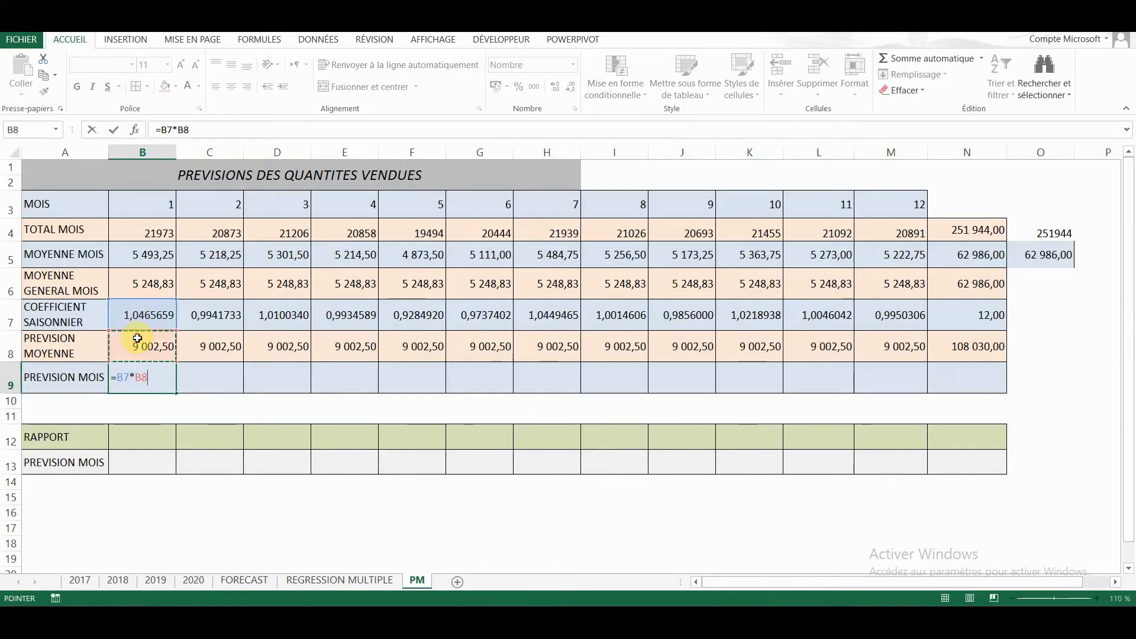
{"action": "key", "text": "Return"}
{"action": "left_click", "coordinate": [149, 376]}
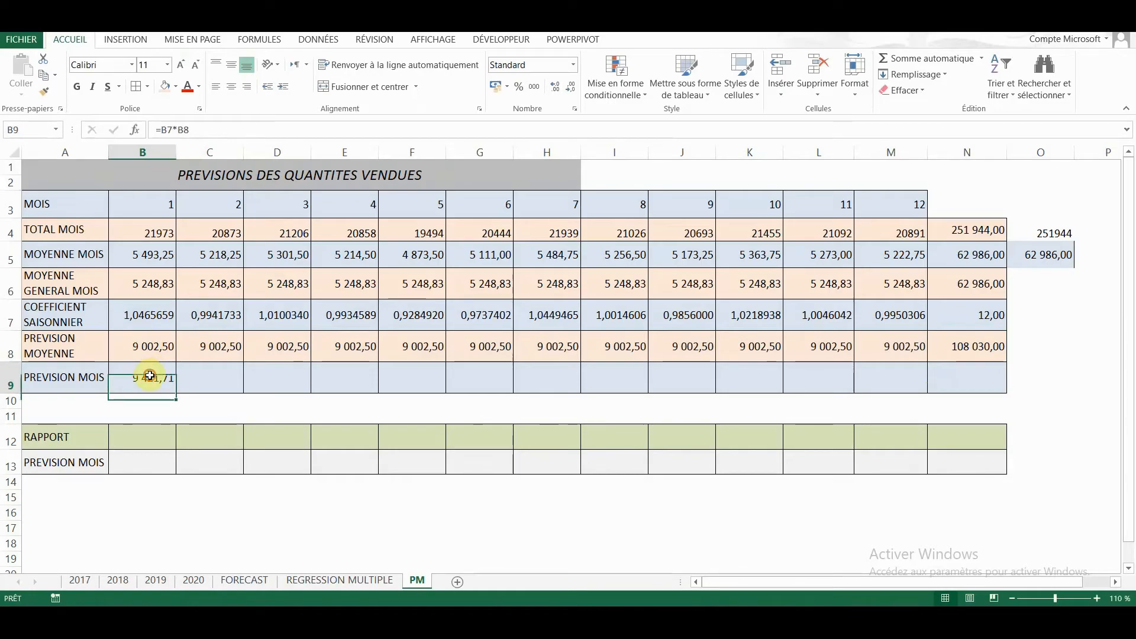
{"action": "left_click_drag", "start_coordinate": [175, 398], "coordinate": [927, 415]}
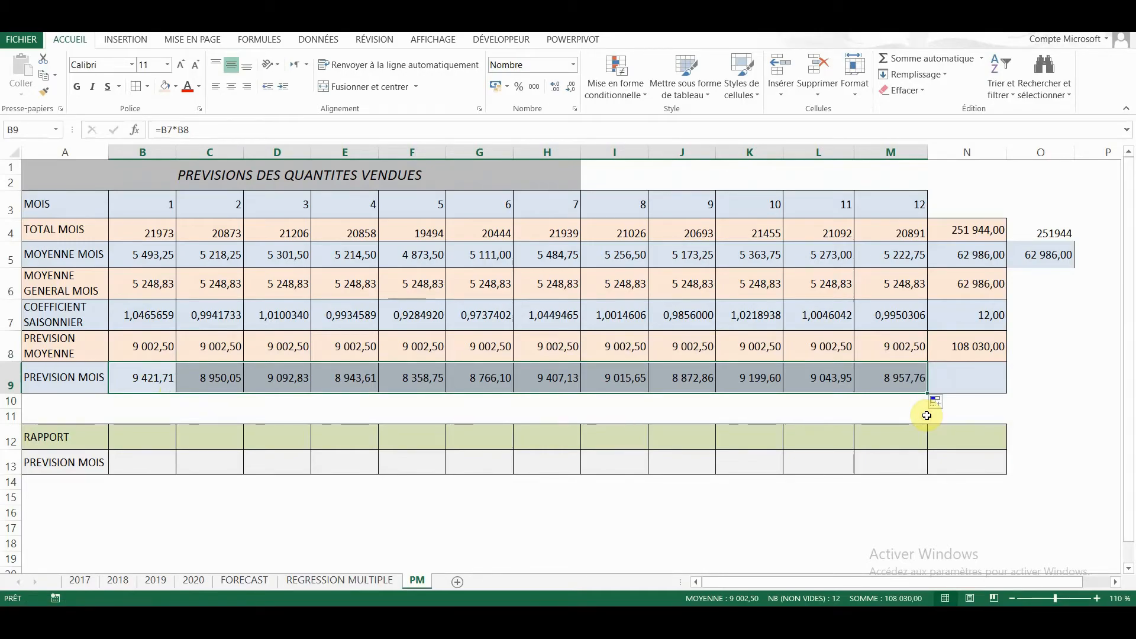
Total the PREVISION MOIS row in N9 with =SOMME(B9:M9), leaving N10 empty
{"action": "left_click", "coordinate": [961, 382]}
{"action": "left_click", "coordinate": [936, 62]}
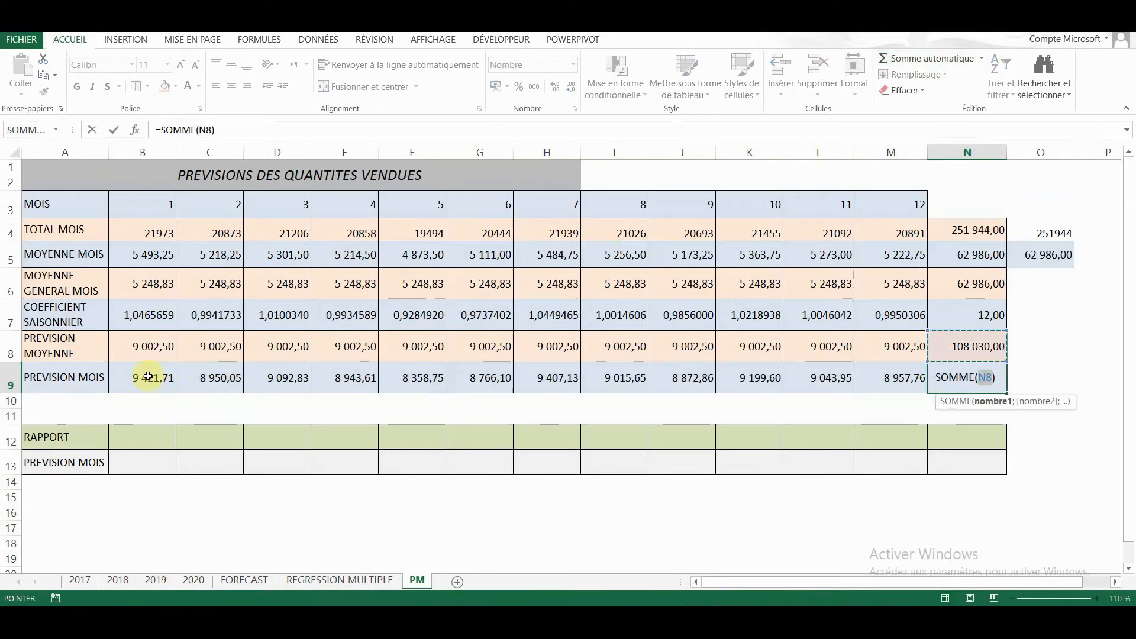
{"action": "left_click_drag", "start_coordinate": [148, 377], "coordinate": [908, 372]}
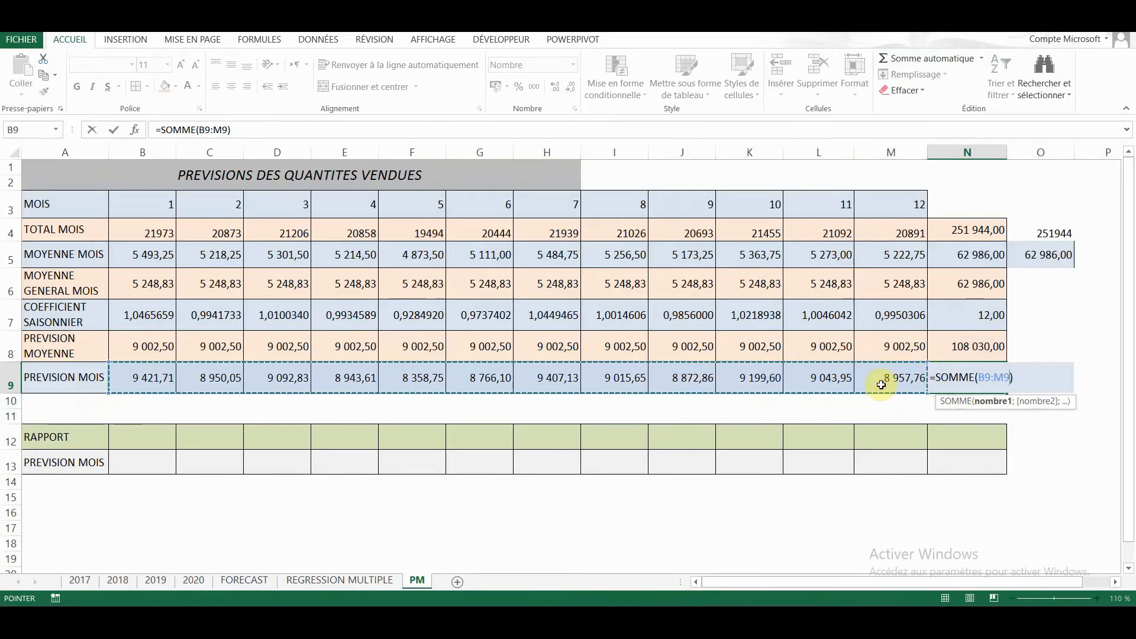
{"action": "key", "text": "Return"}
{"action": "type", "text": "²"}
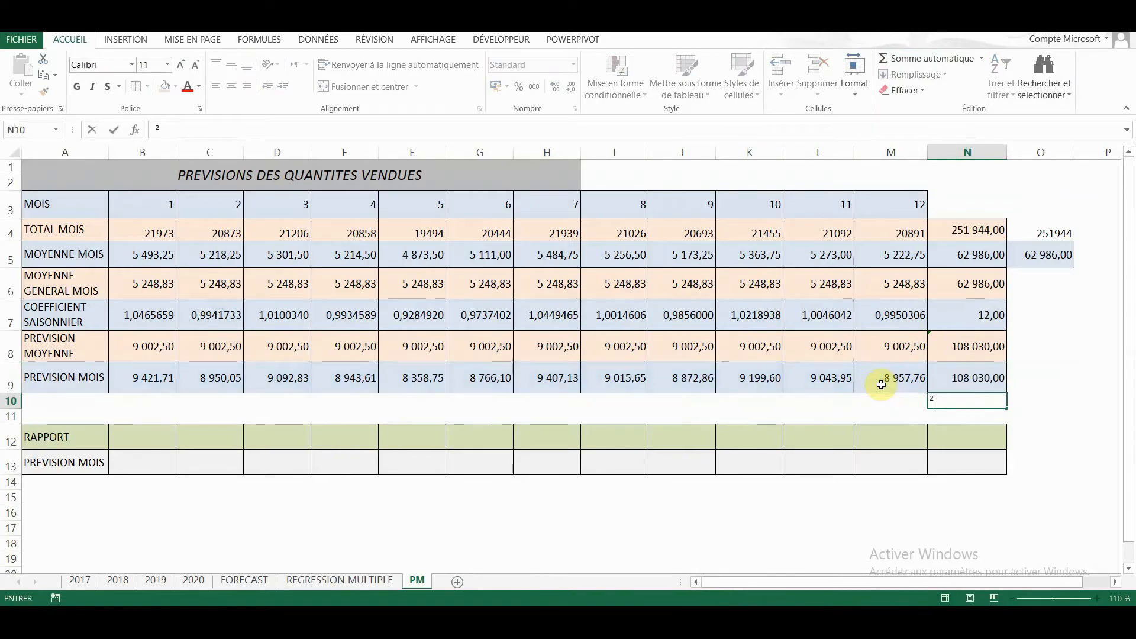
{"action": "key", "text": "BackSpace"}
{"action": "key", "text": "Return"}
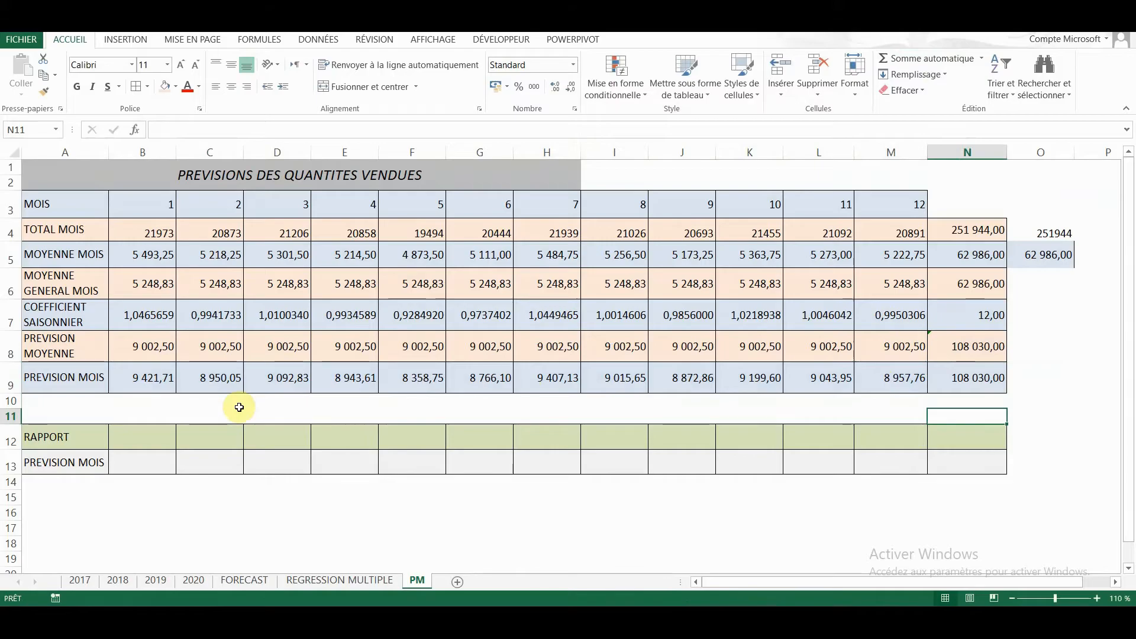
Calculate the RAPPORT for month 1 in B12 by dividing its monthly total by the overall total with =B4/N4
{"action": "left_click", "coordinate": [139, 440]}
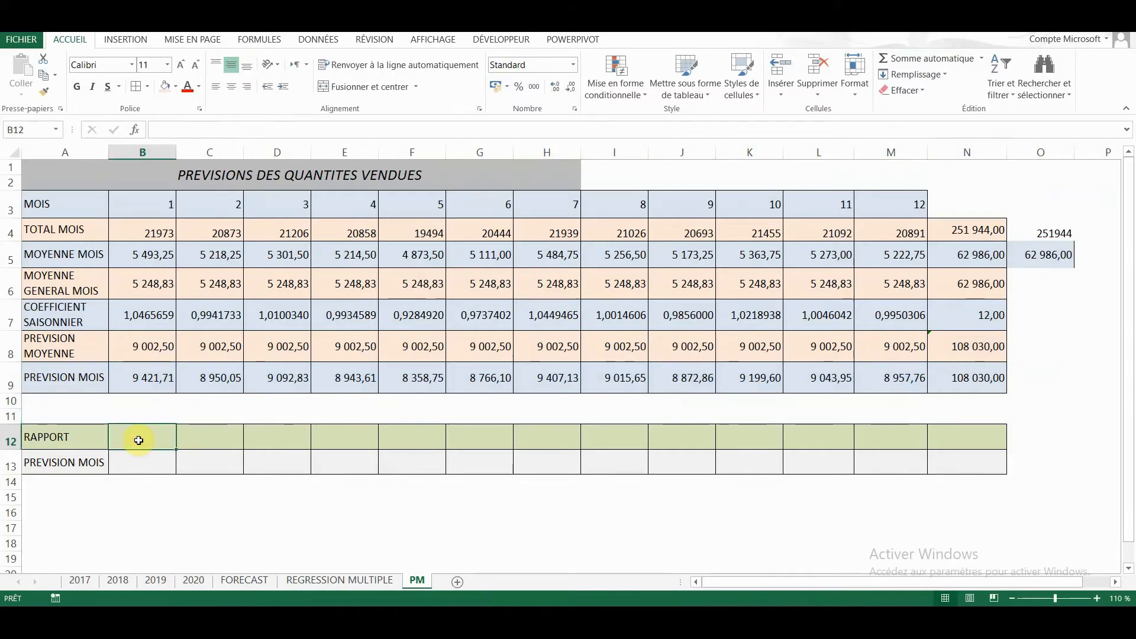
{"action": "type", "text": "="}
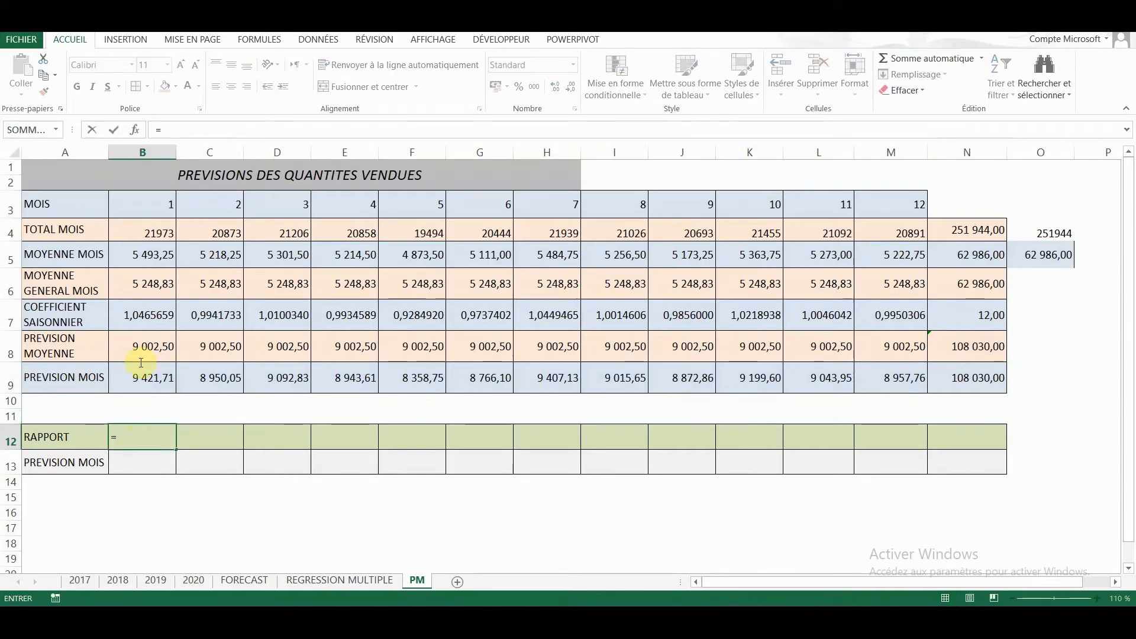
{"action": "left_click", "coordinate": [130, 235]}
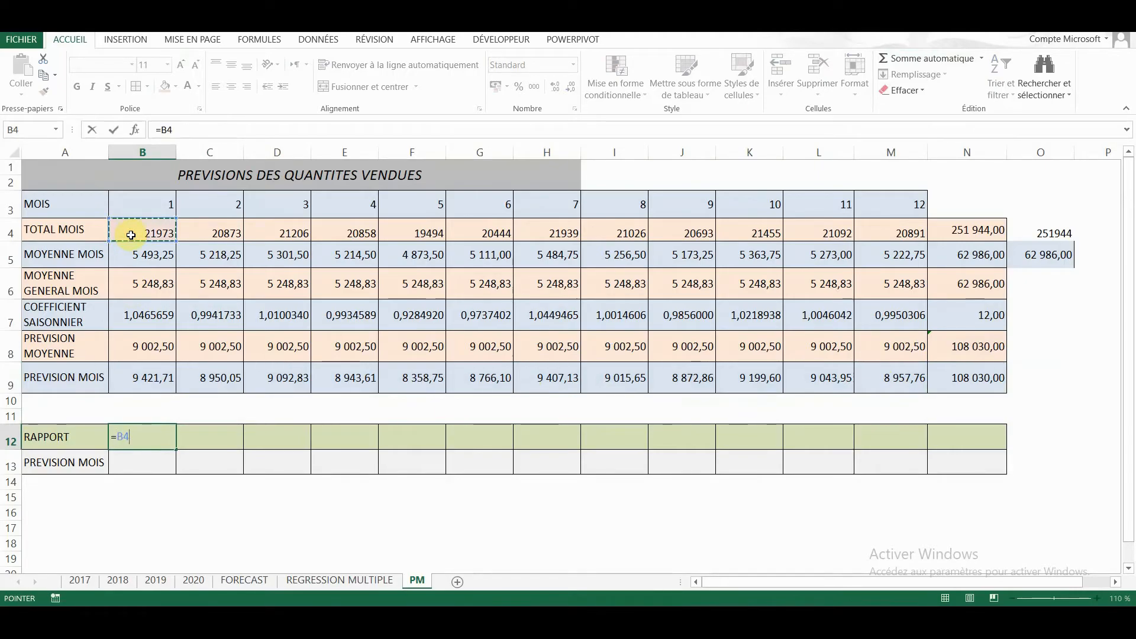
{"action": "type", "text": "/"}
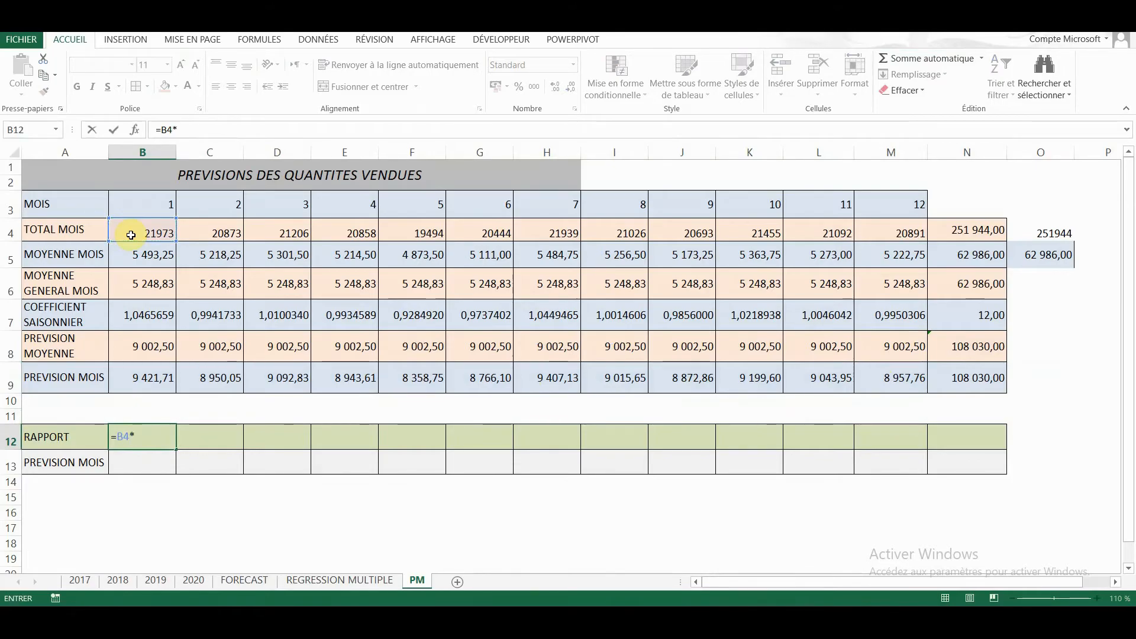
{"action": "key", "text": "BackSpace"}
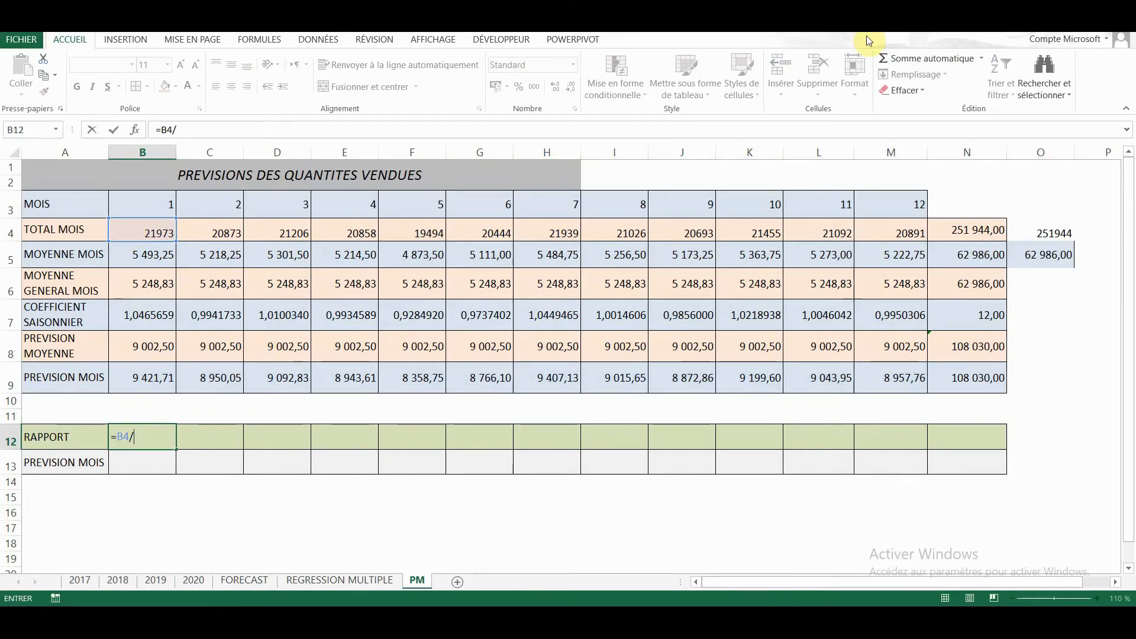
{"action": "left_click", "coordinate": [946, 230]}
{"action": "key", "text": "Return"}
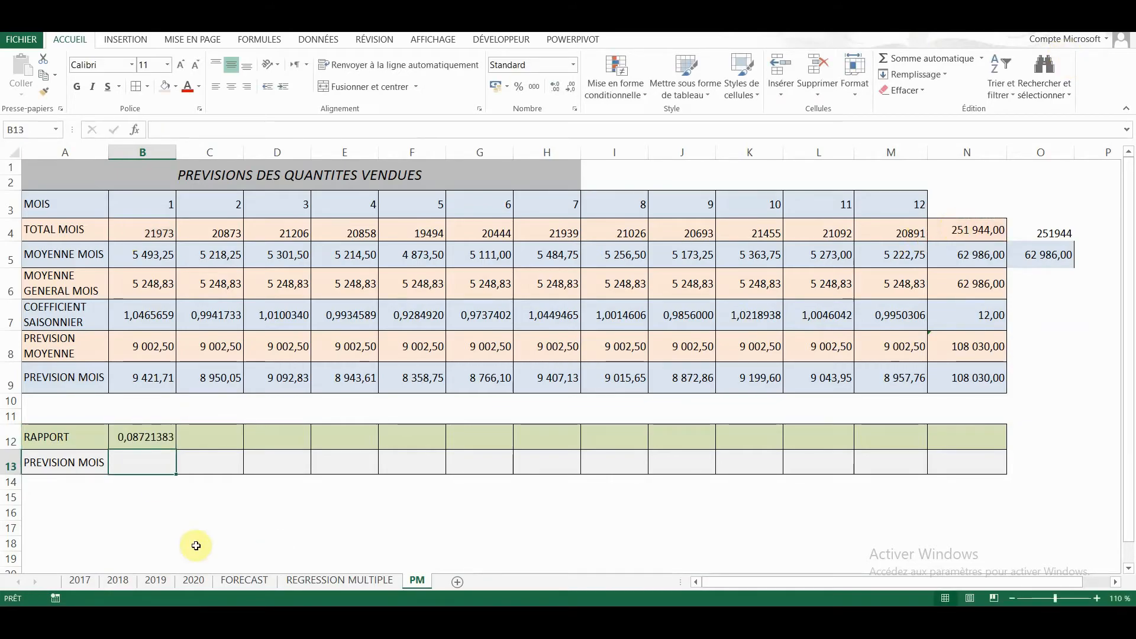
Make the N4 reference in B12 absolute, giving =B4/$N$4, and fill the formula across to M12
{"action": "left_click", "coordinate": [149, 441]}
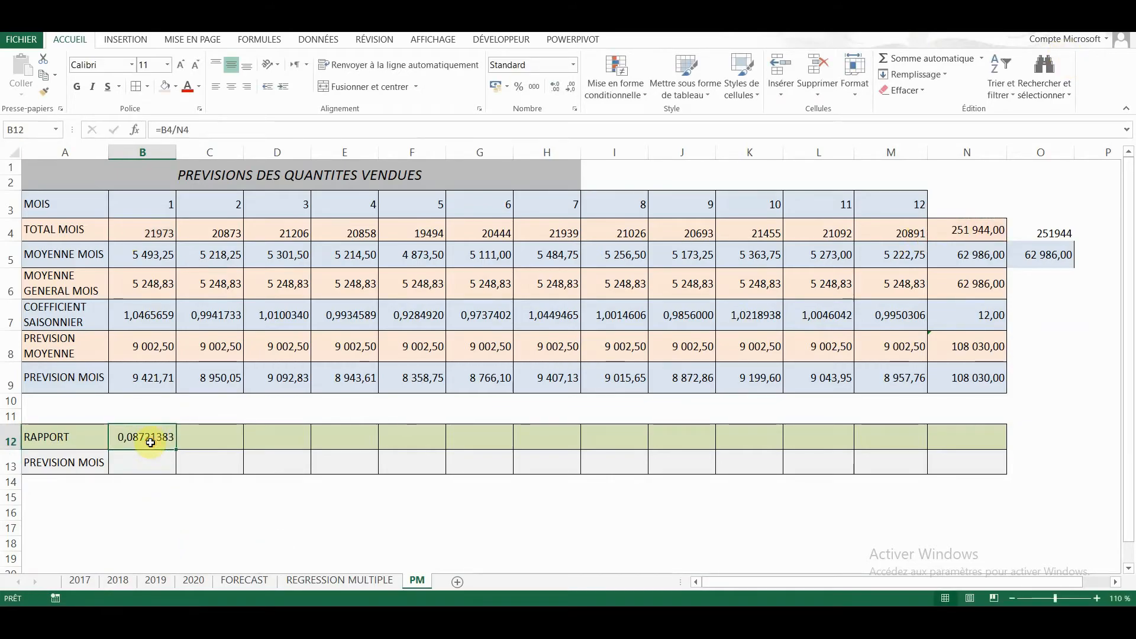
{"action": "left_click", "coordinate": [175, 129]}
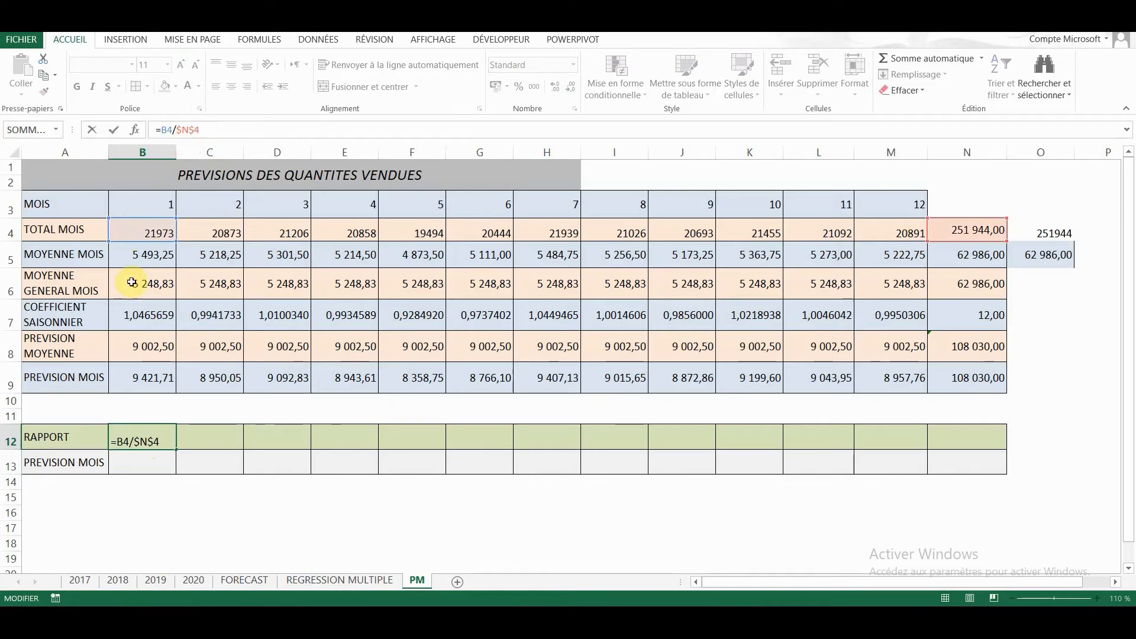
{"action": "key", "text": "Return"}
{"action": "left_click", "coordinate": [159, 432]}
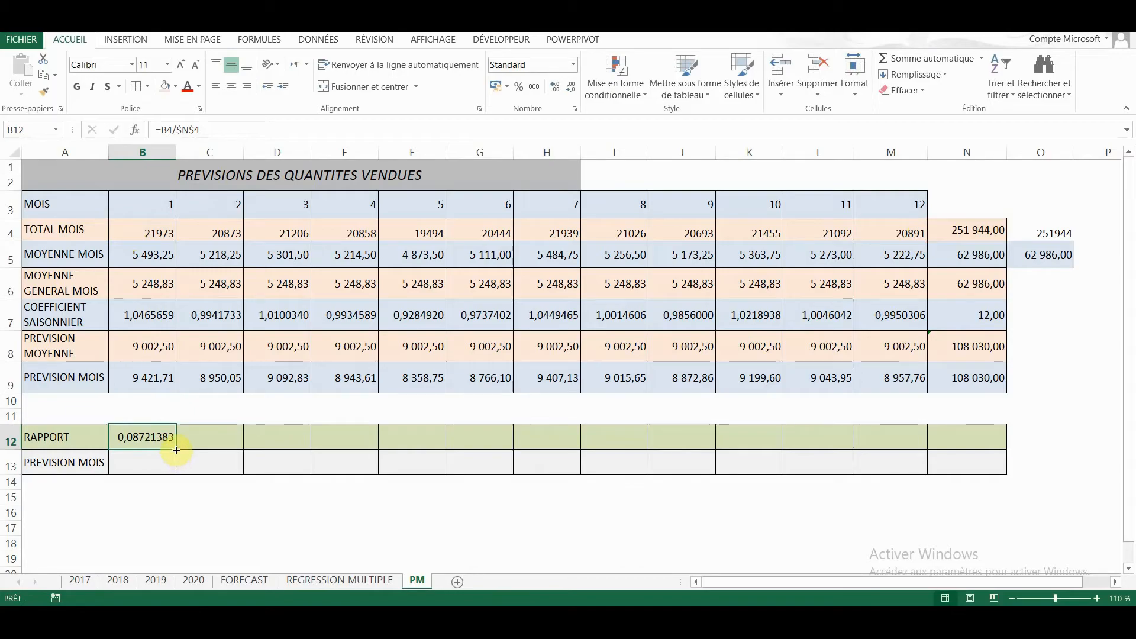
{"action": "left_click_drag", "start_coordinate": [175, 450], "coordinate": [916, 452]}
Total the RAPPORT row in N12 with an automatic sum
{"action": "left_click", "coordinate": [953, 438]}
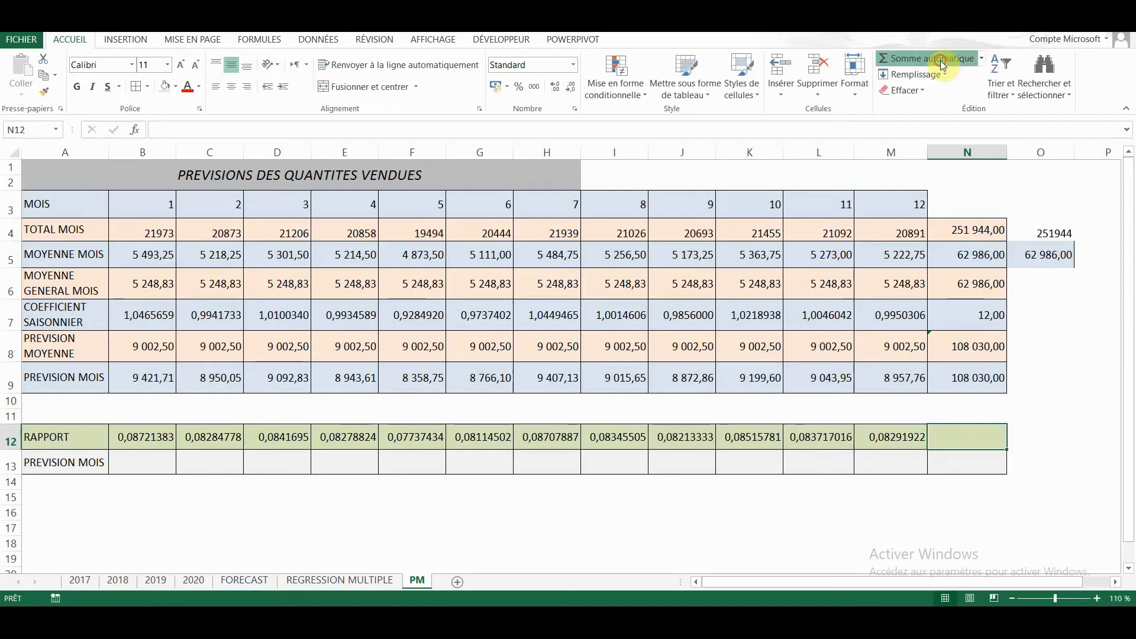
{"action": "left_click", "coordinate": [941, 59]}
{"action": "key", "text": "Return"}
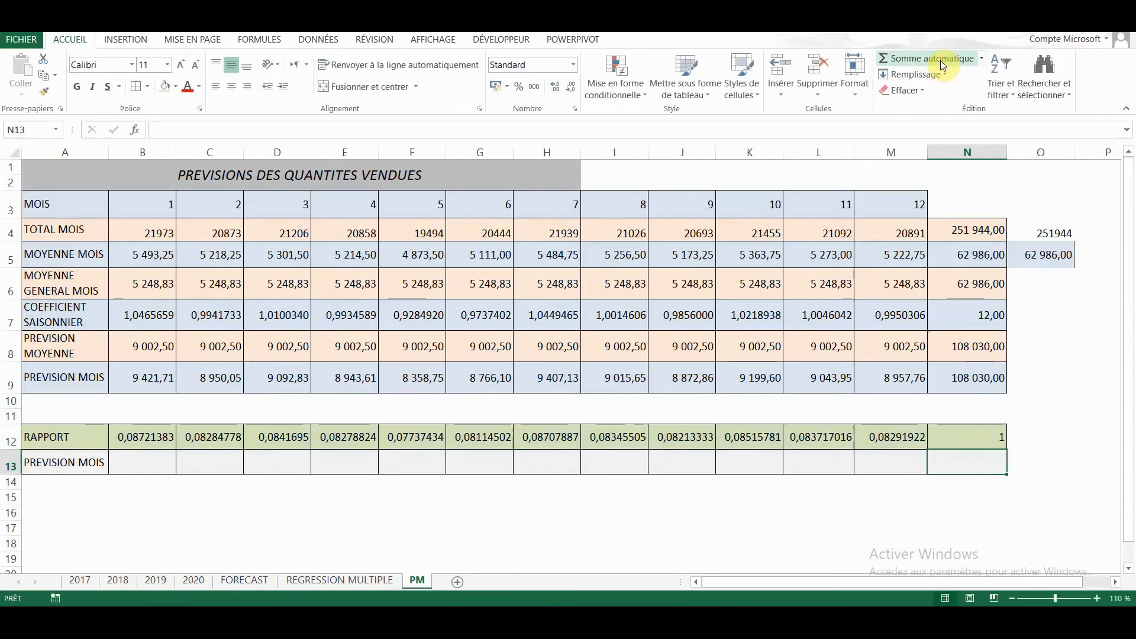
Calculate the second PREVISION MOIS for month 1 in B13 with =$N$8*B12, using an absolute reference to the total forecast
{"action": "left_click", "coordinate": [137, 463]}
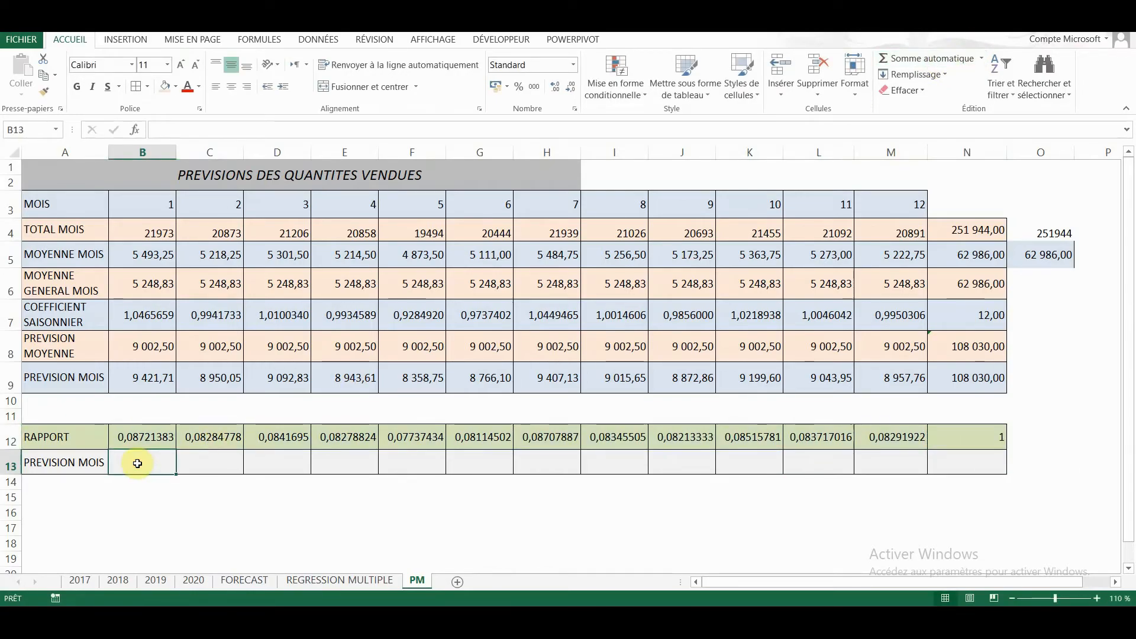
{"action": "type", "text": "="}
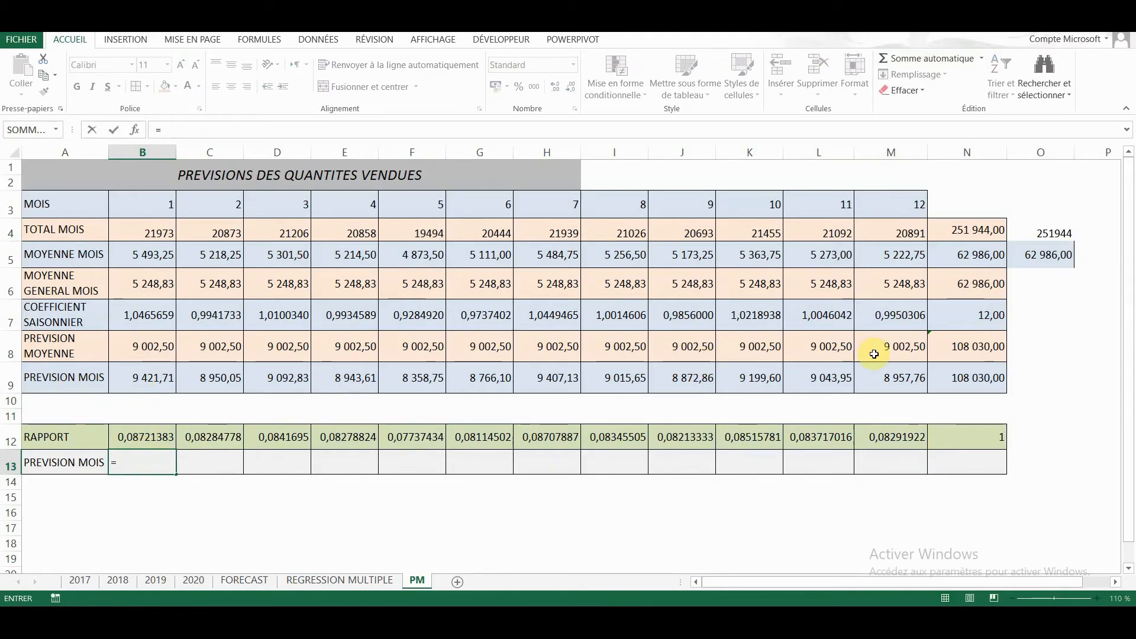
{"action": "left_click", "coordinate": [954, 351]}
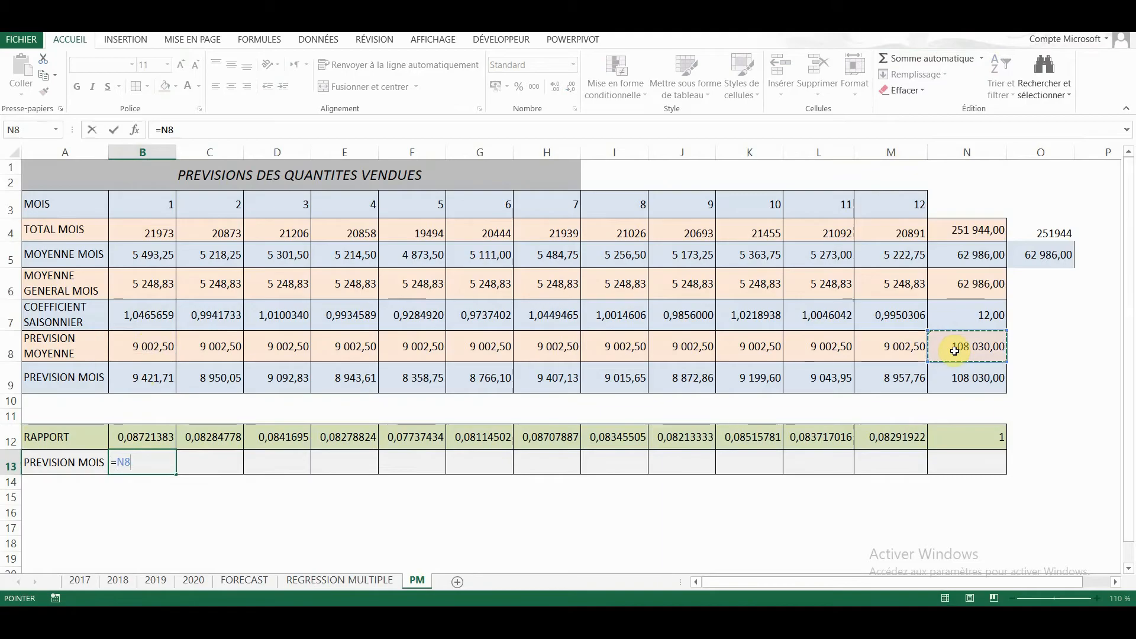
{"action": "type", "text": "*"}
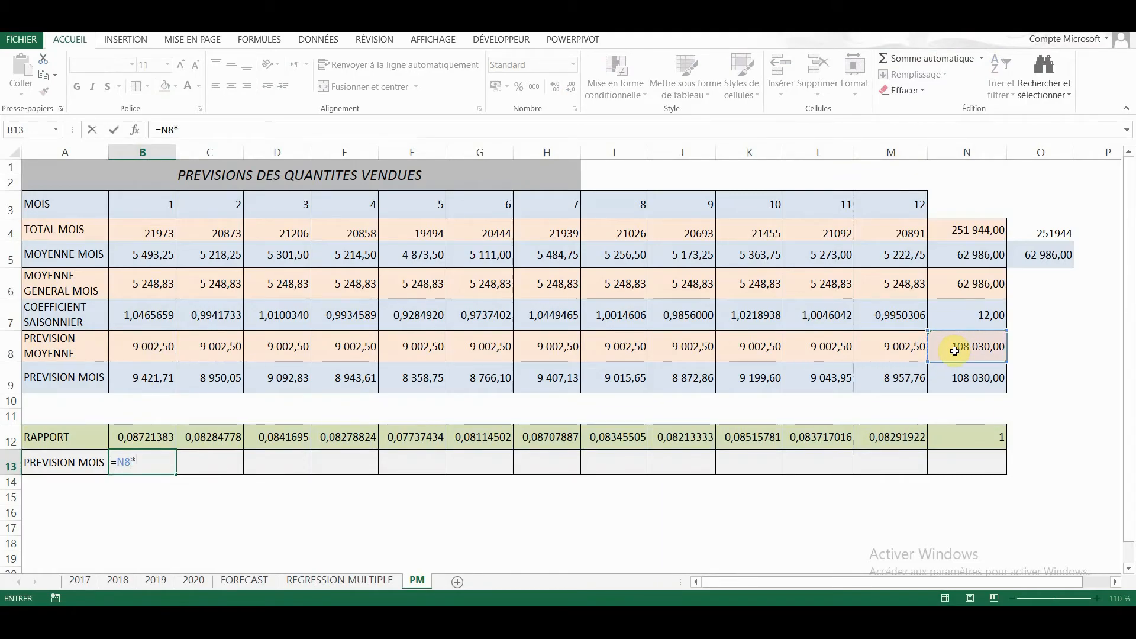
{"action": "left_click", "coordinate": [156, 437]}
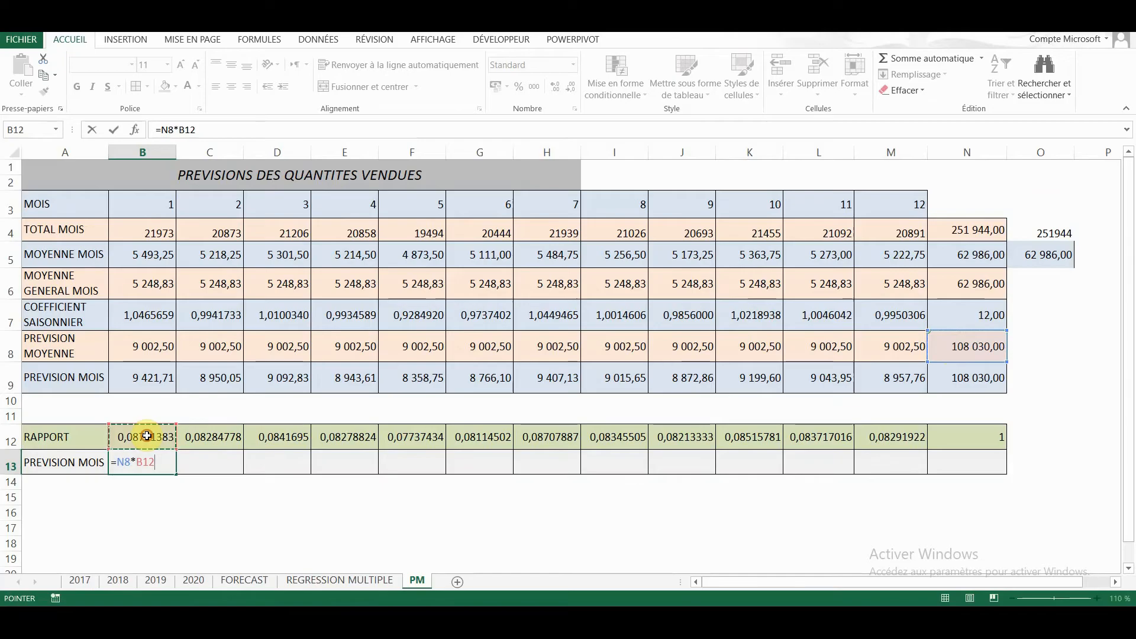
{"action": "left_click", "coordinate": [119, 459]}
{"action": "type", "text": "$"}
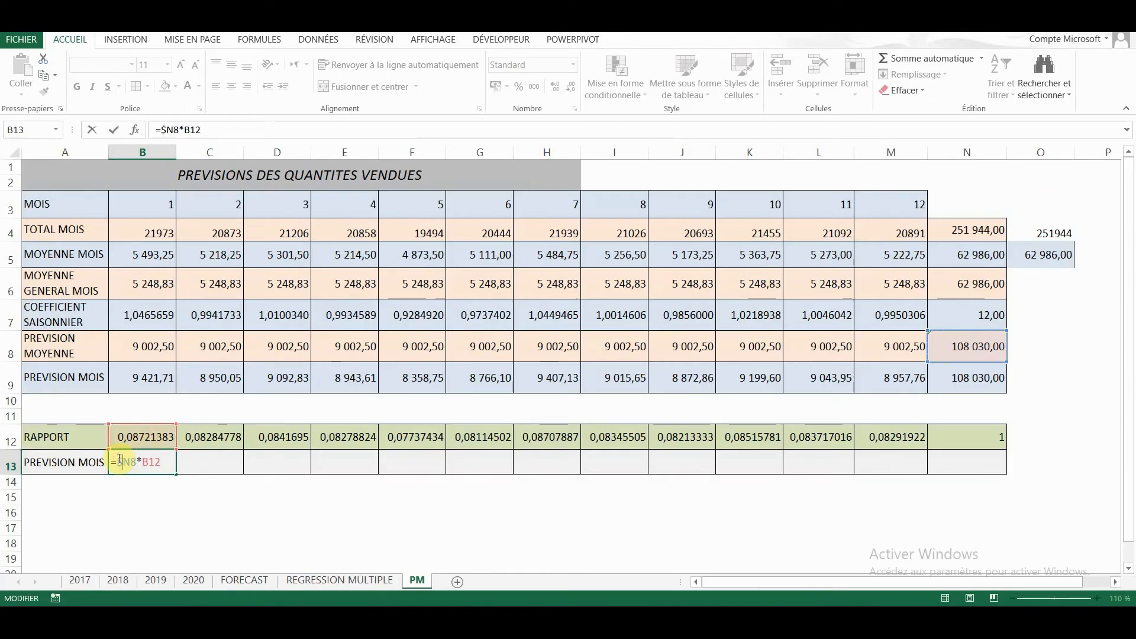
{"action": "key", "text": "Right"}
{"action": "type", "text": "$"}
{"action": "key", "text": "Return"}
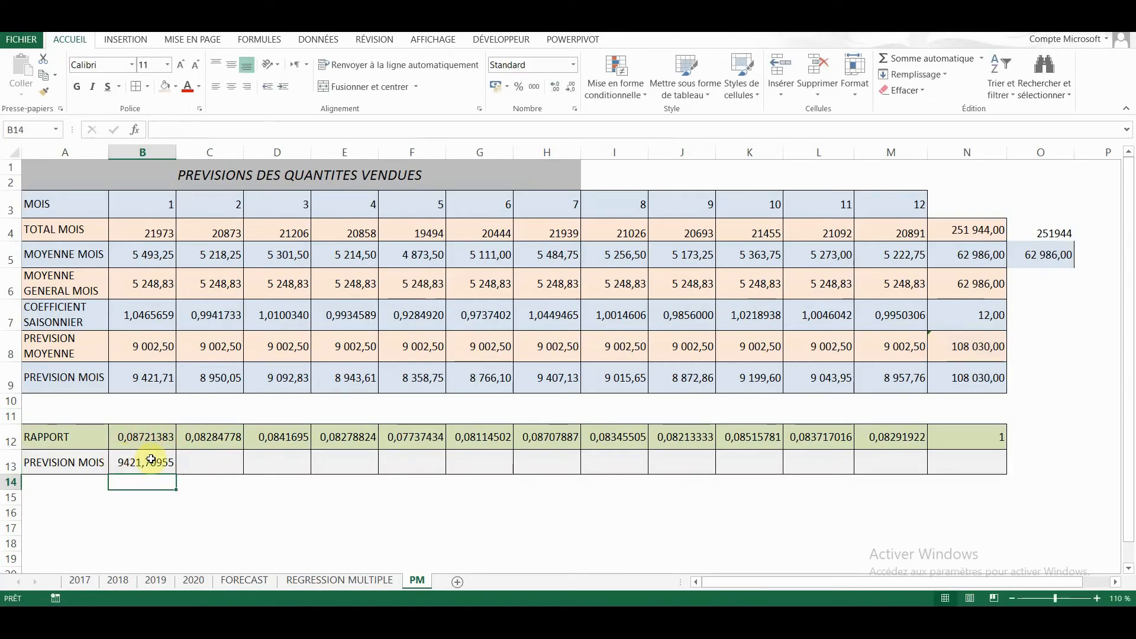
{"action": "left_click", "coordinate": [152, 459]}
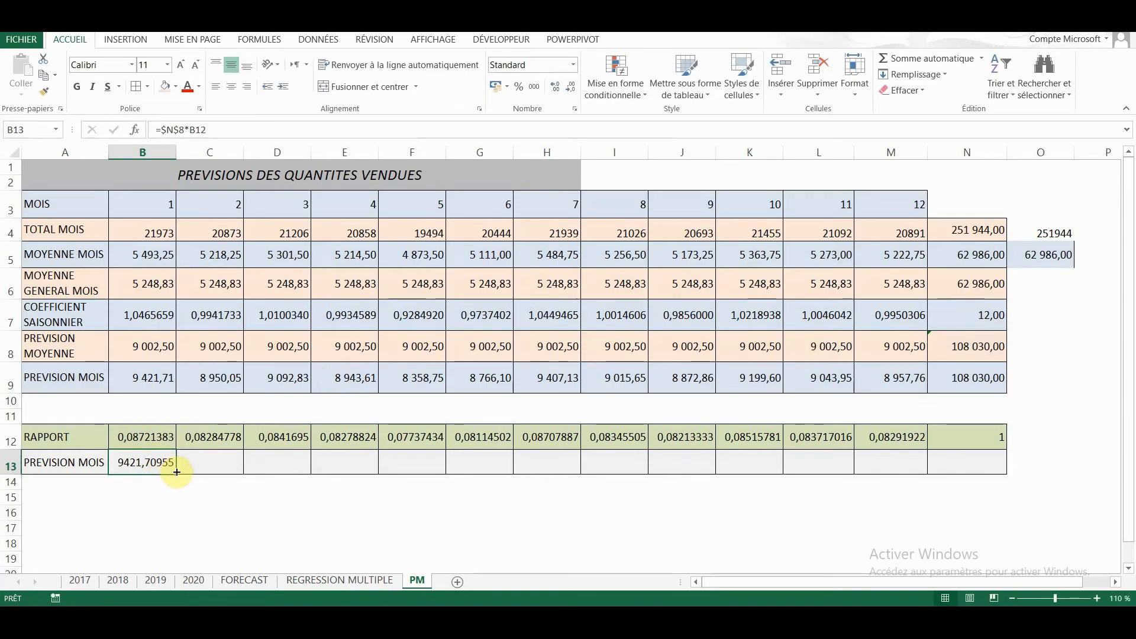
Fill the B13 forecast formula across to M13 and compare the month 12 forecast formulas in M9 and M13
{"action": "left_click_drag", "start_coordinate": [176, 473], "coordinate": [912, 469]}
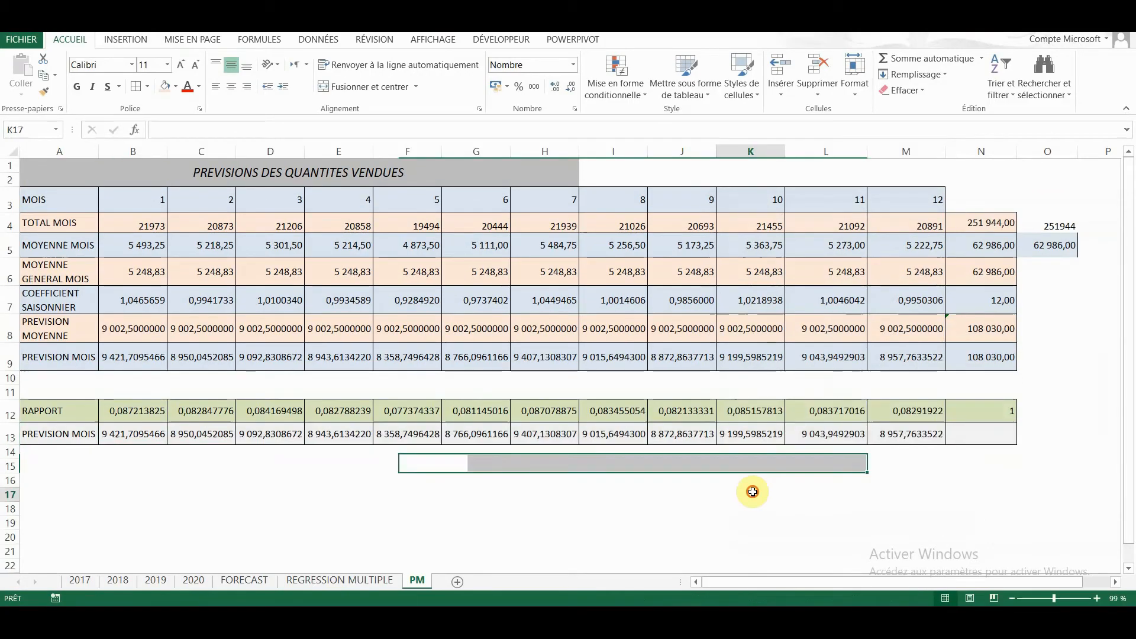
{"action": "left_click", "coordinate": [751, 494]}
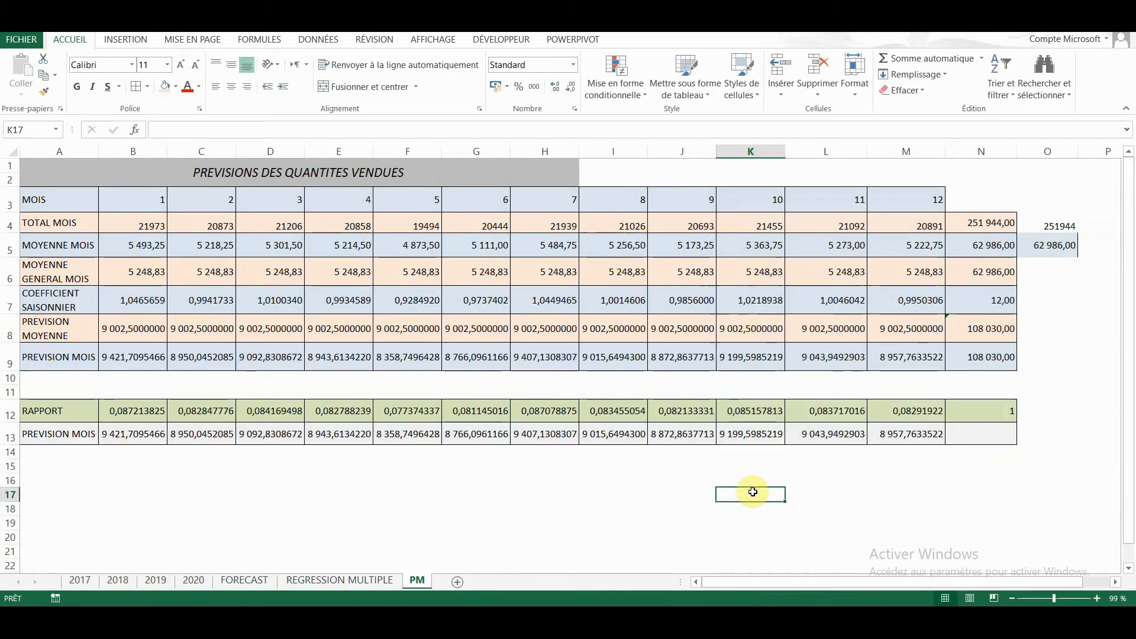
{"action": "left_click", "coordinate": [912, 358]}
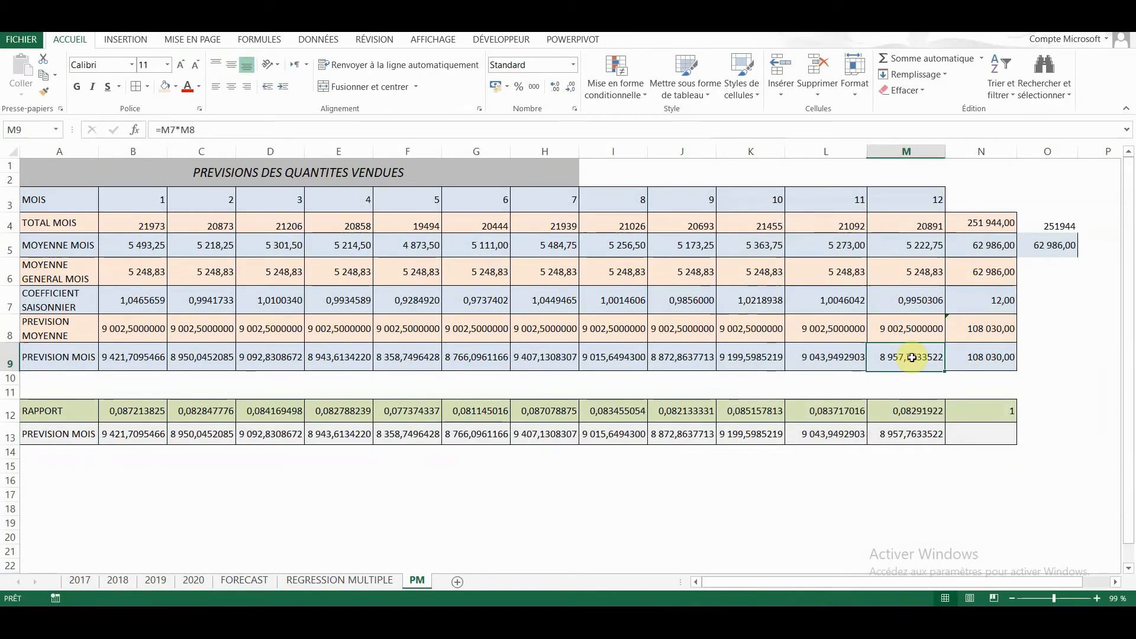
{"action": "left_click", "coordinate": [912, 436]}
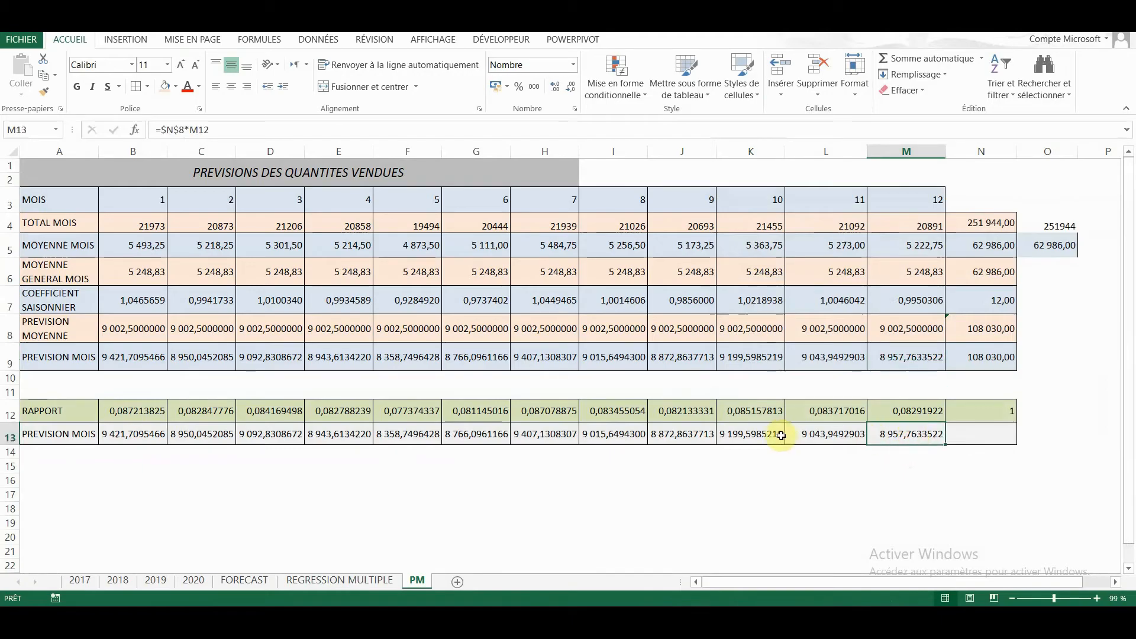
Total the second PREVISION MOIS row in N13 with =SOMME(B13:M13) and widen column N to fit the total
{"action": "left_click", "coordinate": [965, 437]}
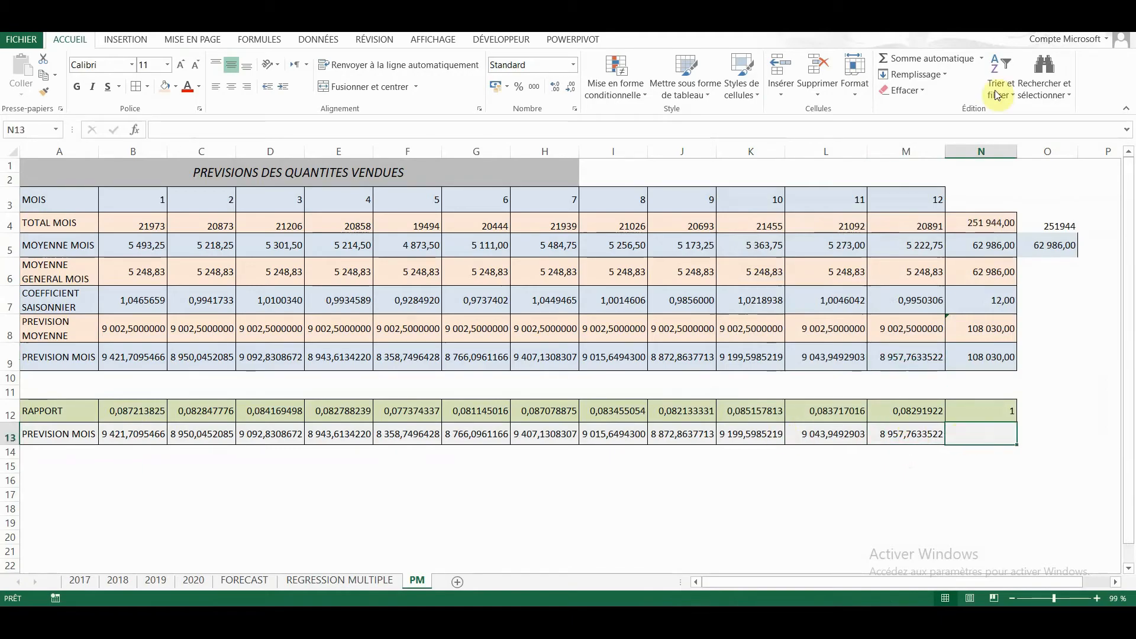
{"action": "left_click", "coordinate": [935, 58]}
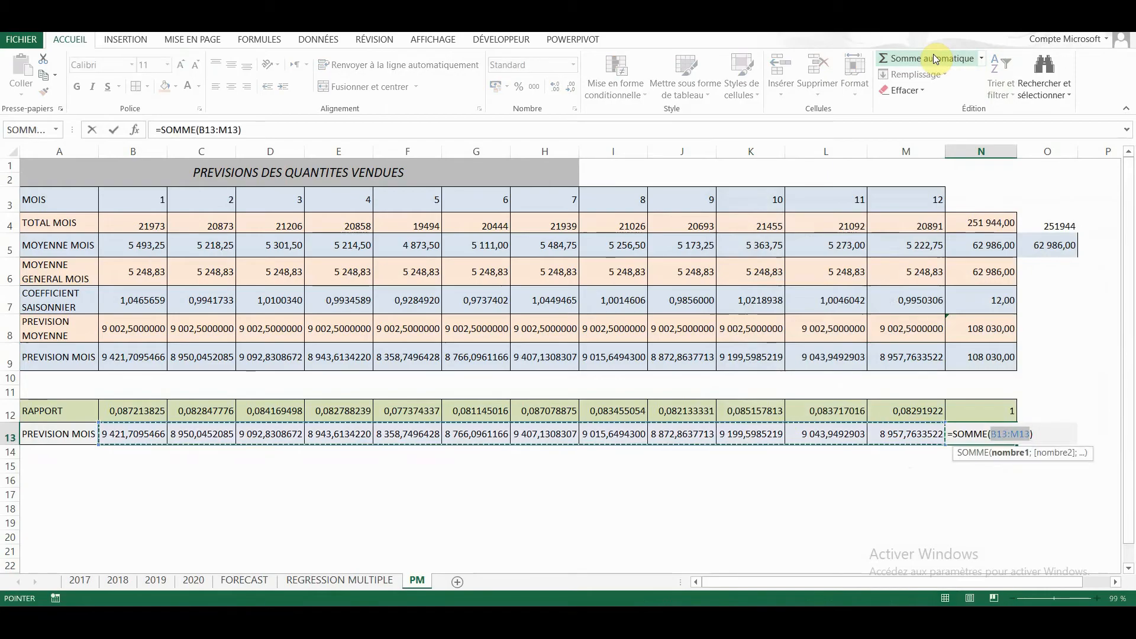
{"action": "key", "text": "Return"}
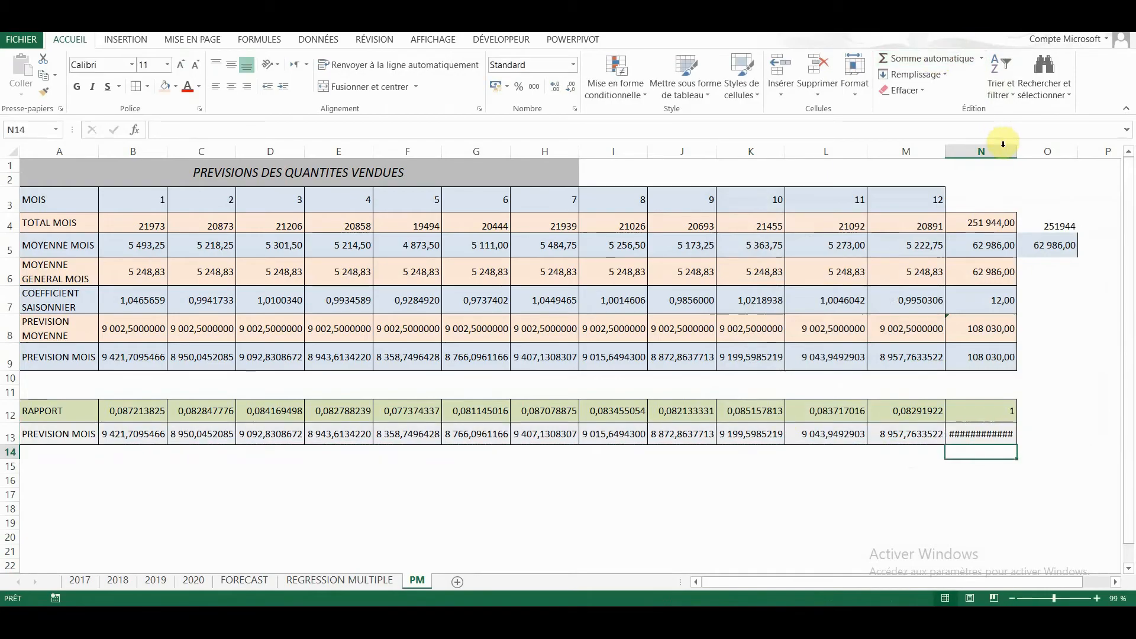
{"action": "left_click_drag", "start_coordinate": [1016, 152], "coordinate": [1028, 151]}
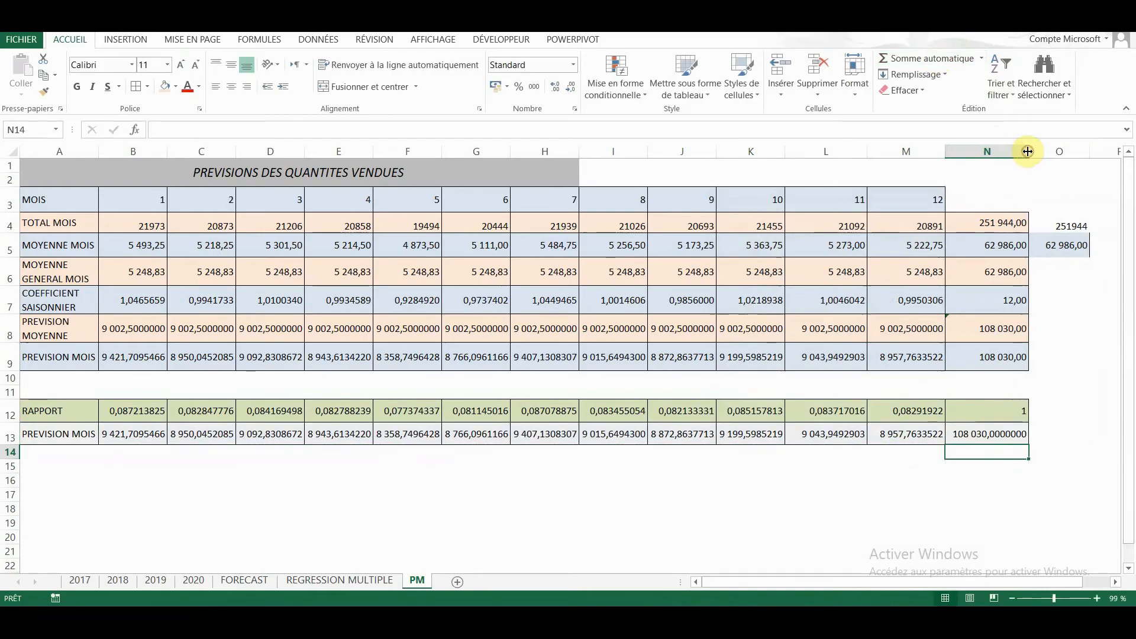
Format the total in N13 as a number with two decimals and a thousands separator
{"action": "right_click", "coordinate": [968, 429]}
{"action": "left_click", "coordinate": [1015, 368]}
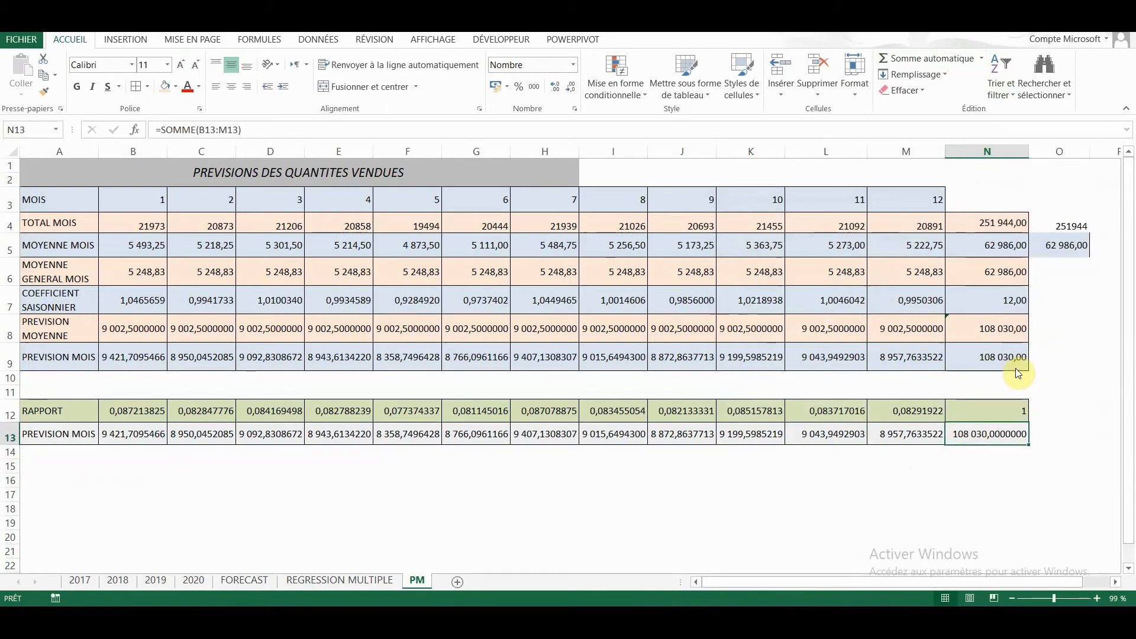
{"action": "left_click", "coordinate": [975, 288]}
{"action": "left_click", "coordinate": [974, 288]}
{"action": "left_click", "coordinate": [975, 288]}
{"action": "left_click", "coordinate": [975, 288]}
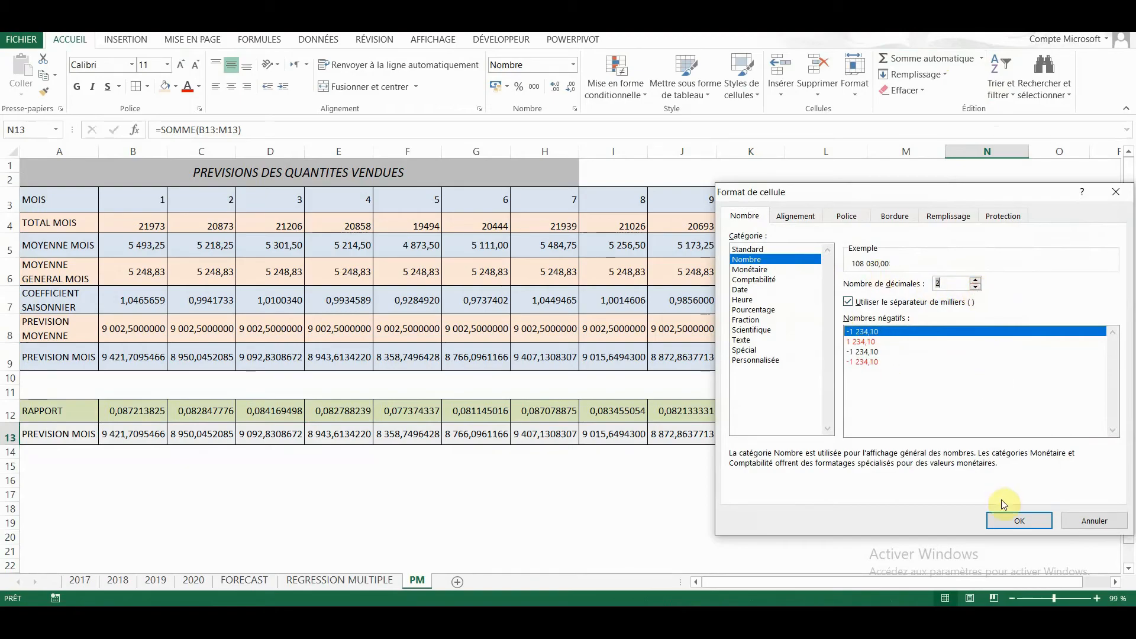
{"action": "left_click", "coordinate": [1004, 522]}
{"action": "left_click", "coordinate": [870, 490]}
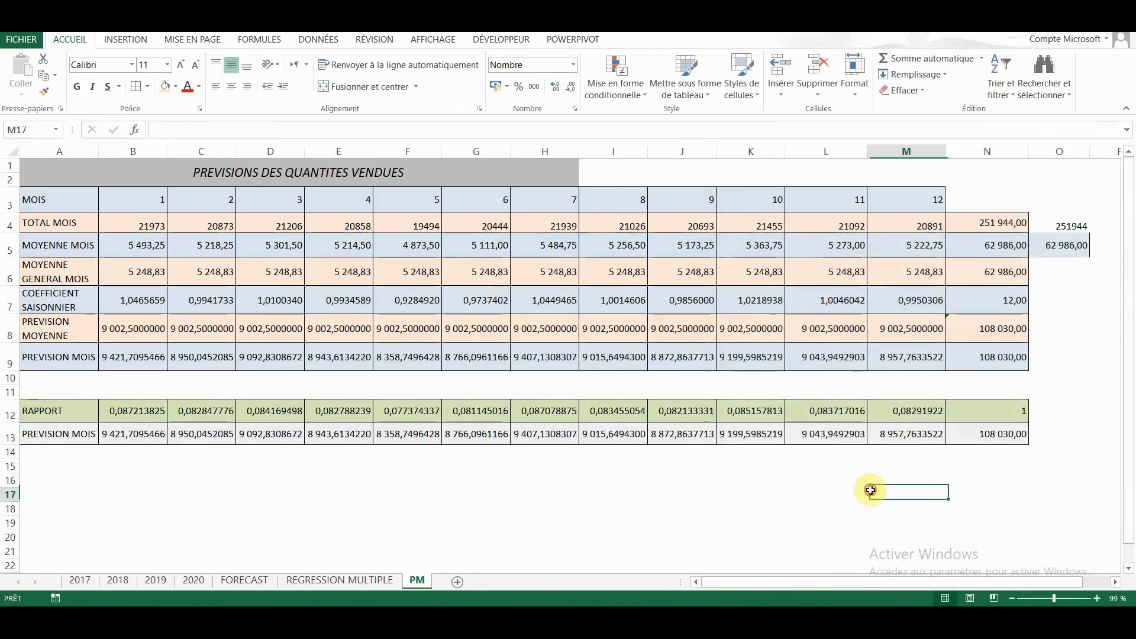
Round the month 1 forecast to a whole number in B14 with =ARRONDI(B13;0)
{"action": "left_click", "coordinate": [123, 451]}
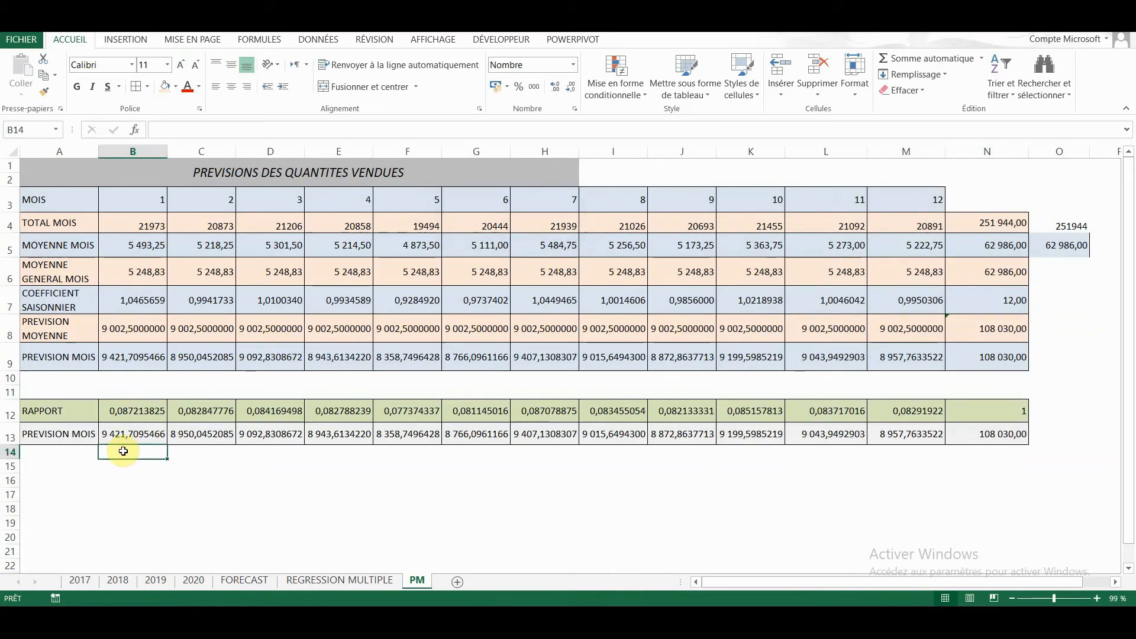
{"action": "type", "text": "=ARR"}
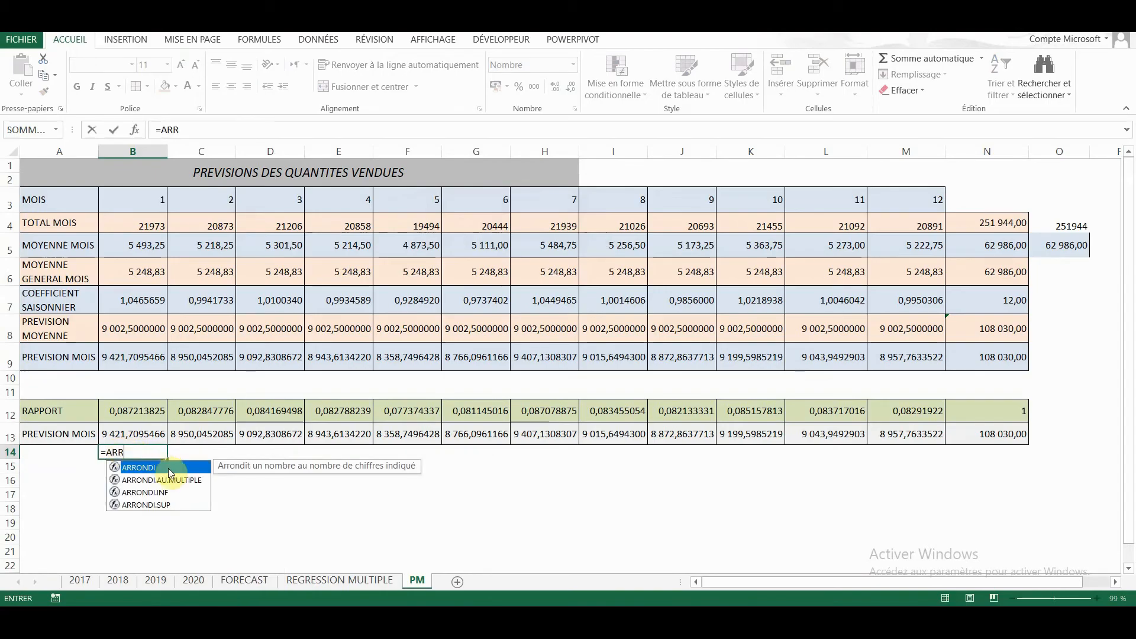
{"action": "double_click", "coordinate": [155, 471]}
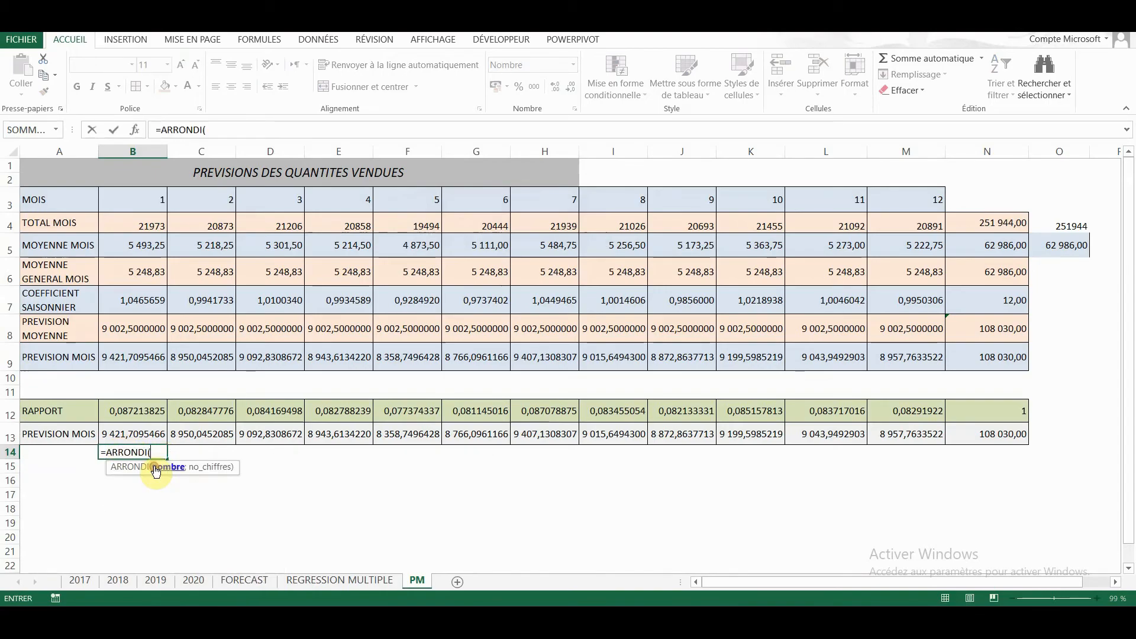
{"action": "left_click", "coordinate": [135, 132]}
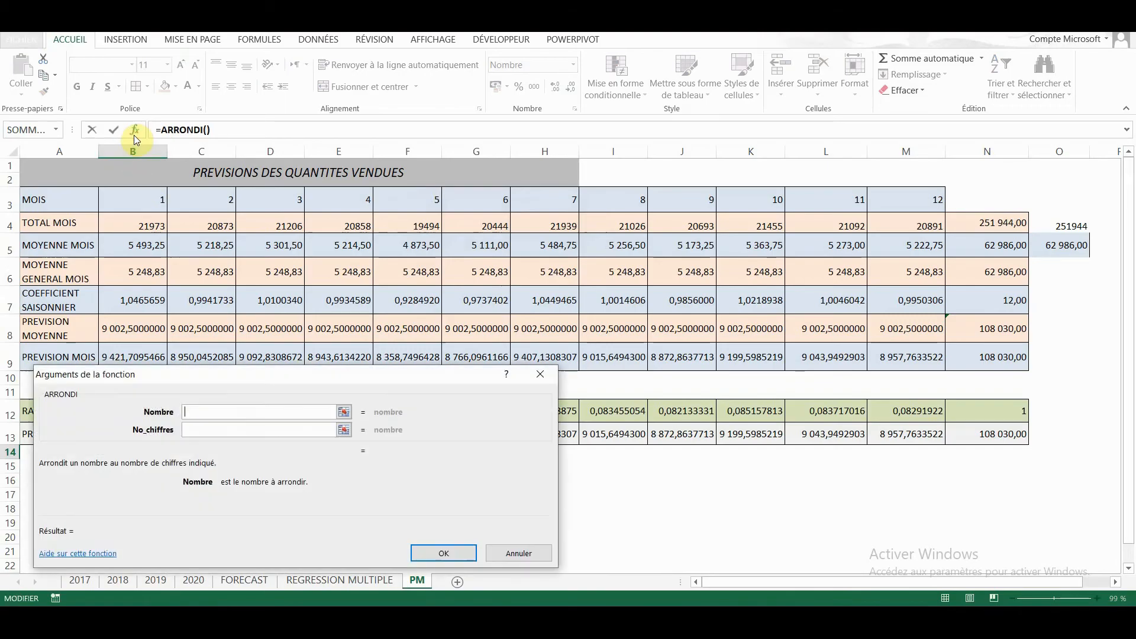
{"action": "left_click_drag", "start_coordinate": [143, 379], "coordinate": [131, 487]}
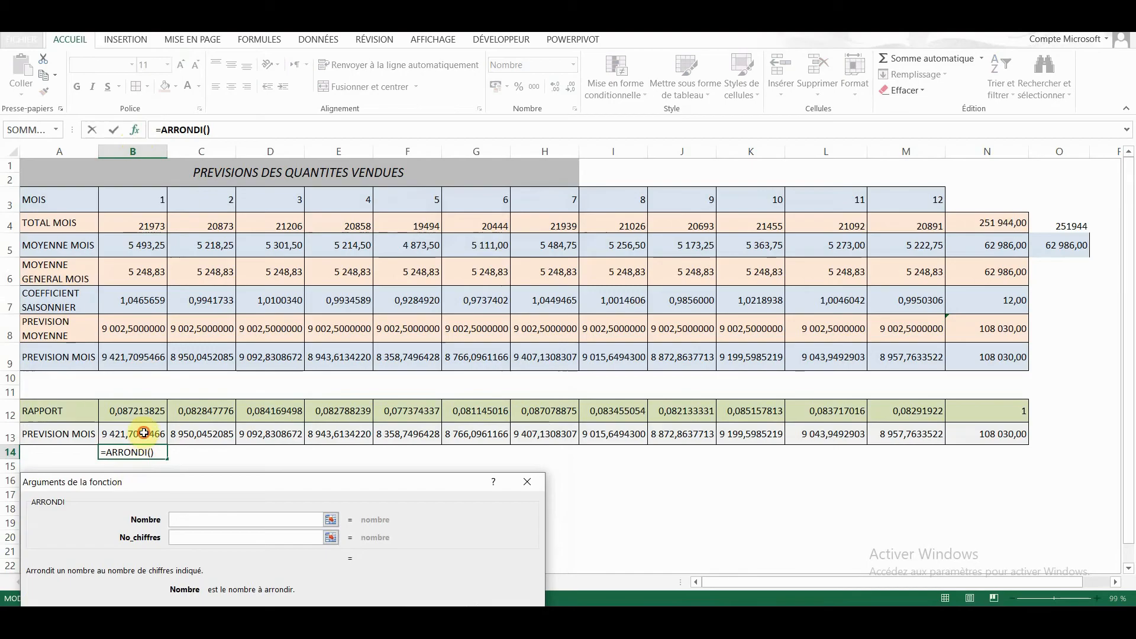
{"action": "left_click", "coordinate": [144, 433]}
{"action": "left_click", "coordinate": [182, 534]}
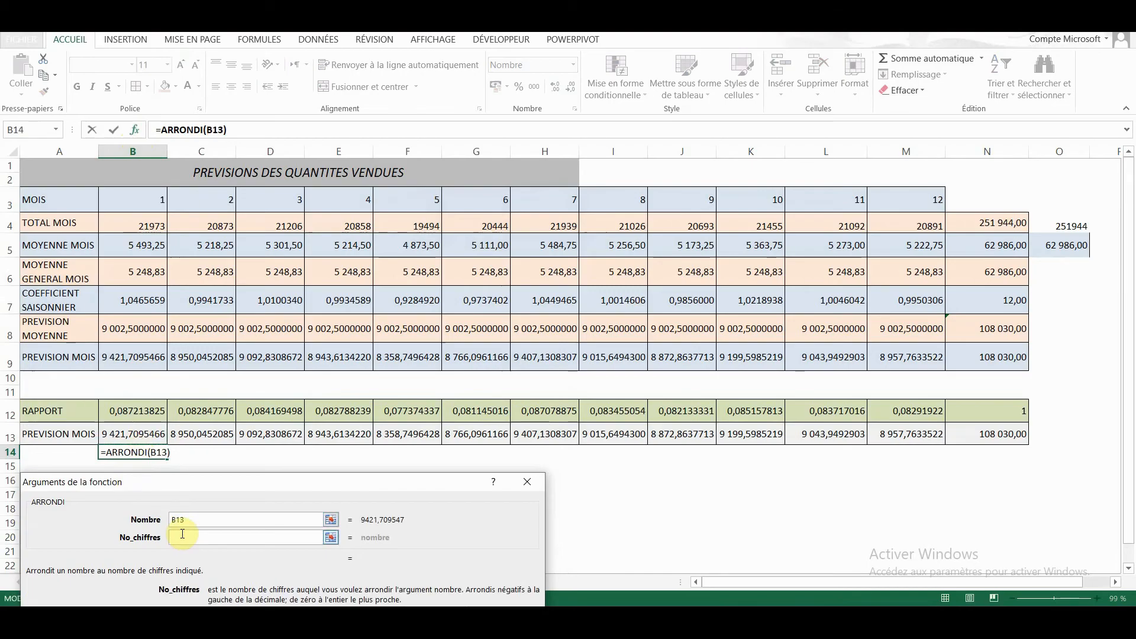
{"action": "key", "text": "Return"}
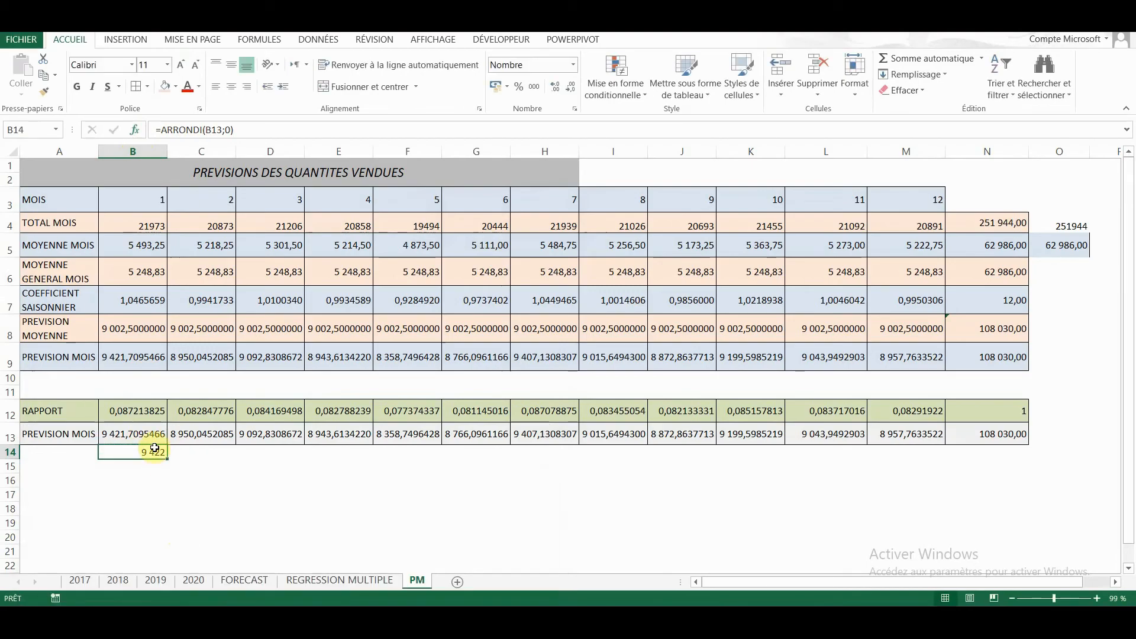
Fill the rounding formula from B14 across to M14 and total the row in N14 with =SOMME(B14:M14)
{"action": "left_click_drag", "start_coordinate": [167, 459], "coordinate": [912, 461]}
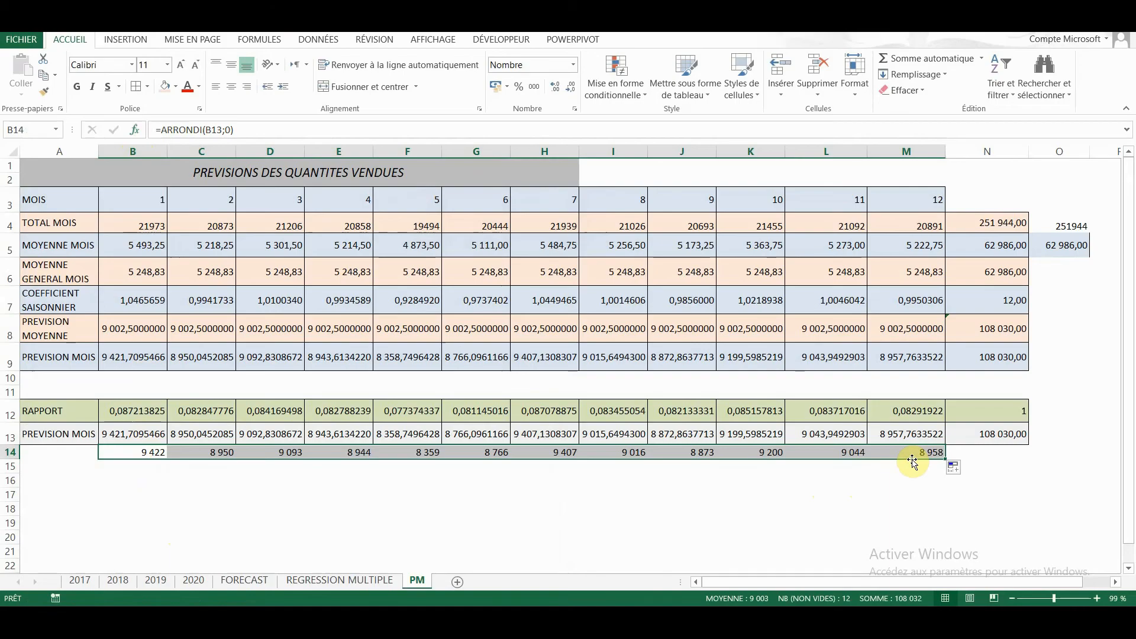
{"action": "left_click", "coordinate": [961, 455]}
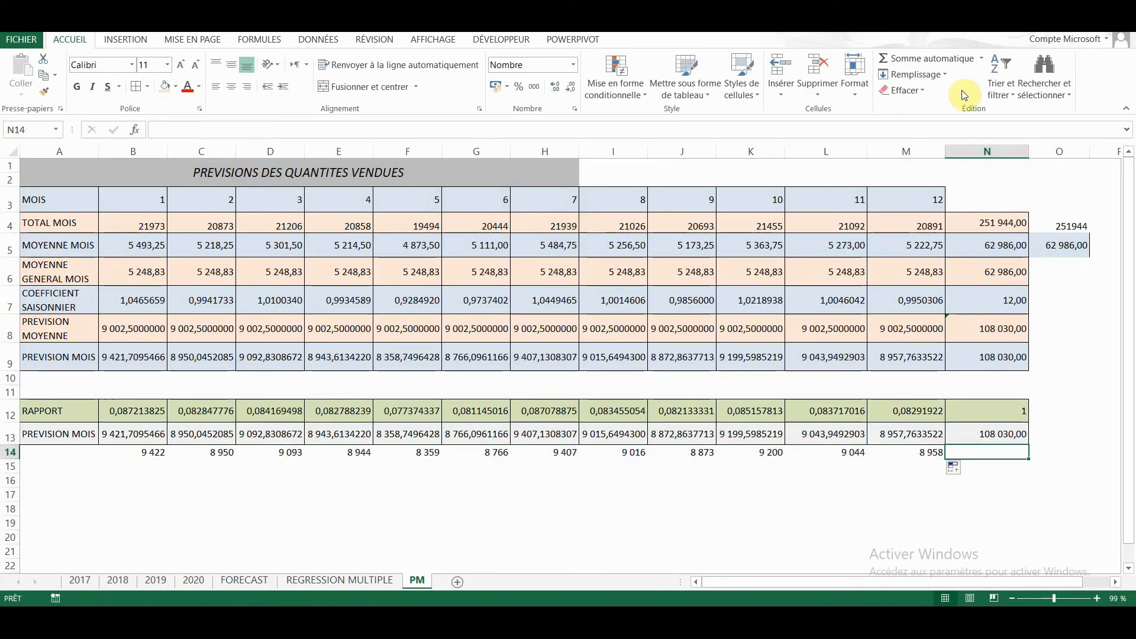
{"action": "left_click", "coordinate": [932, 60]}
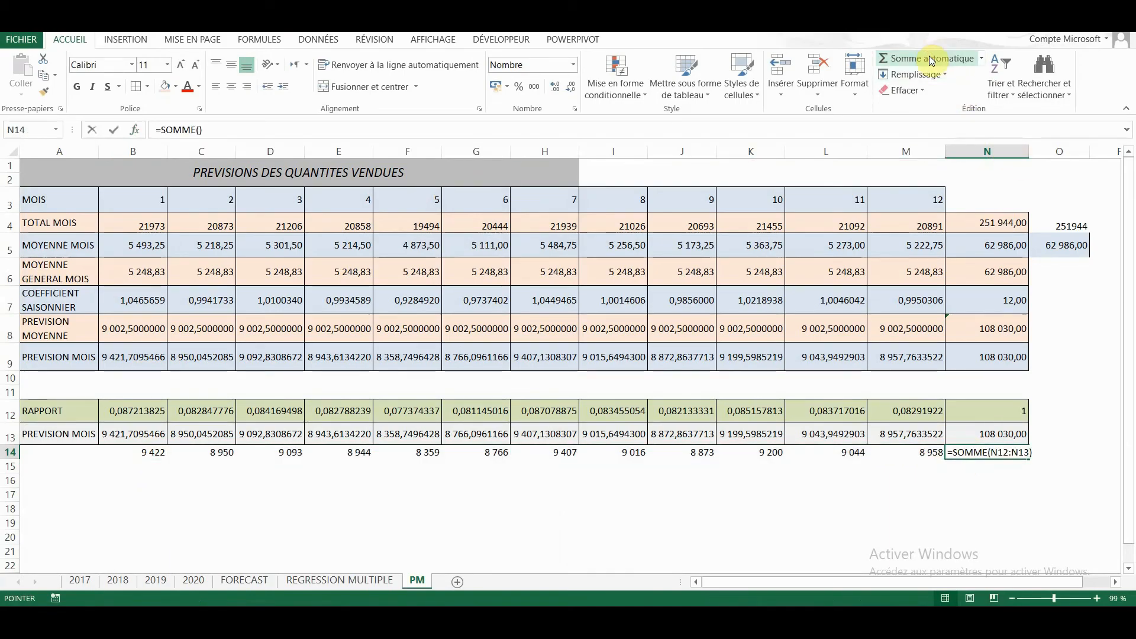
{"action": "left_click_drag", "start_coordinate": [121, 456], "coordinate": [903, 458]}
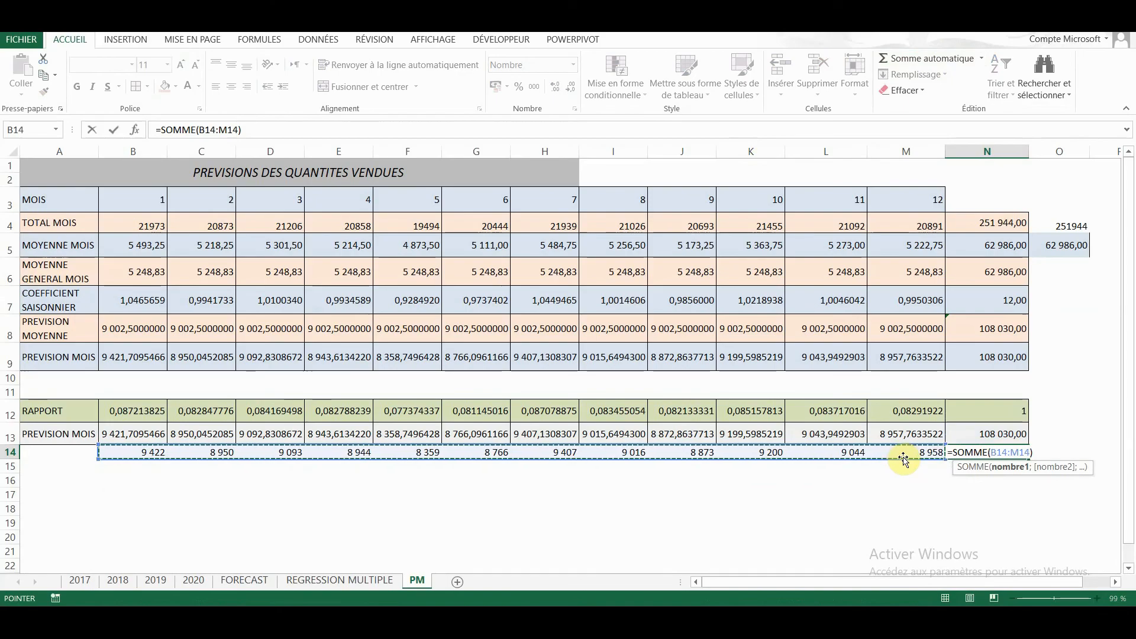
{"action": "key", "text": "Return"}
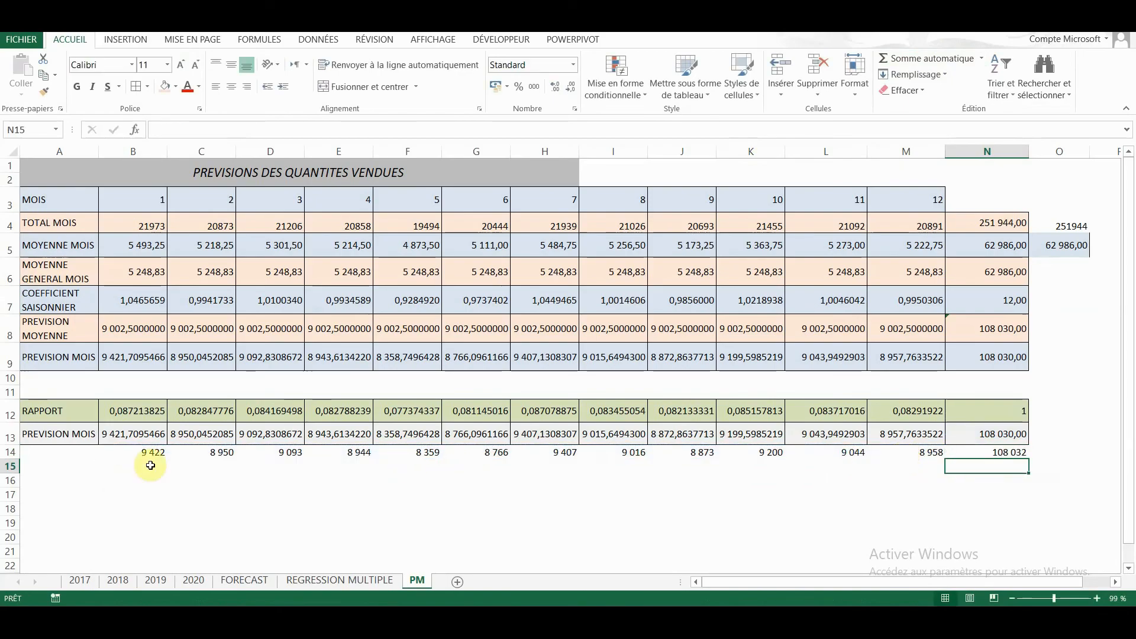
Label row 14 ARRONDI in A14 and shade A14:N14 with the light orange fill
{"action": "left_click", "coordinate": [68, 455]}
{"action": "type", "text": "ARRO"}
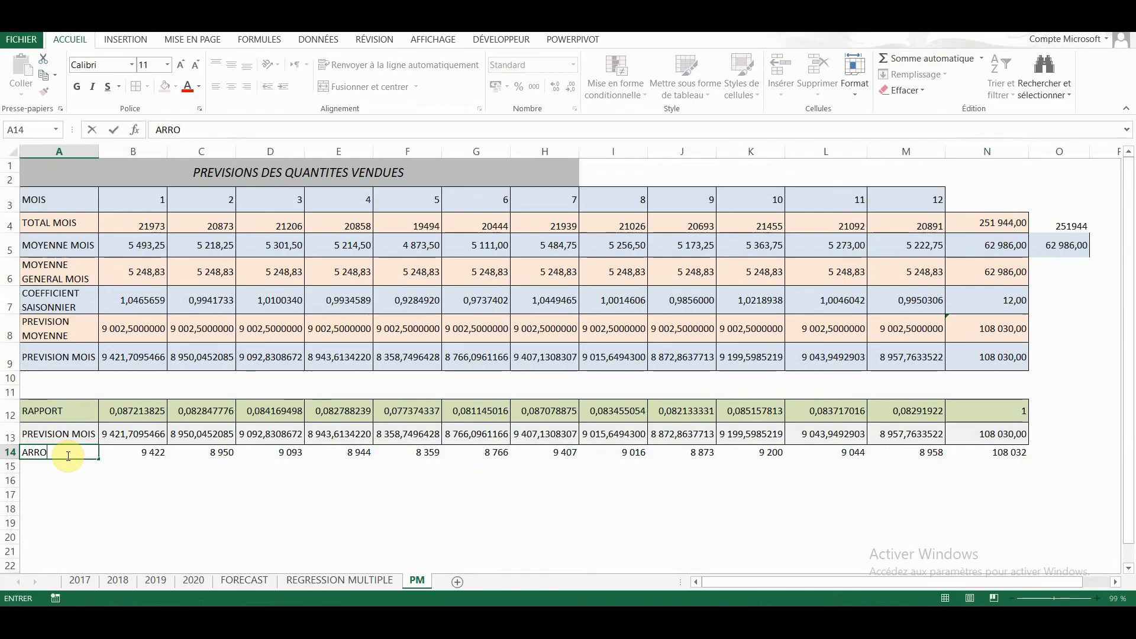
{"action": "type", "text": "NDI"}
{"action": "left_click", "coordinate": [171, 471]}
{"action": "left_click_drag", "start_coordinate": [81, 454], "coordinate": [951, 457]}
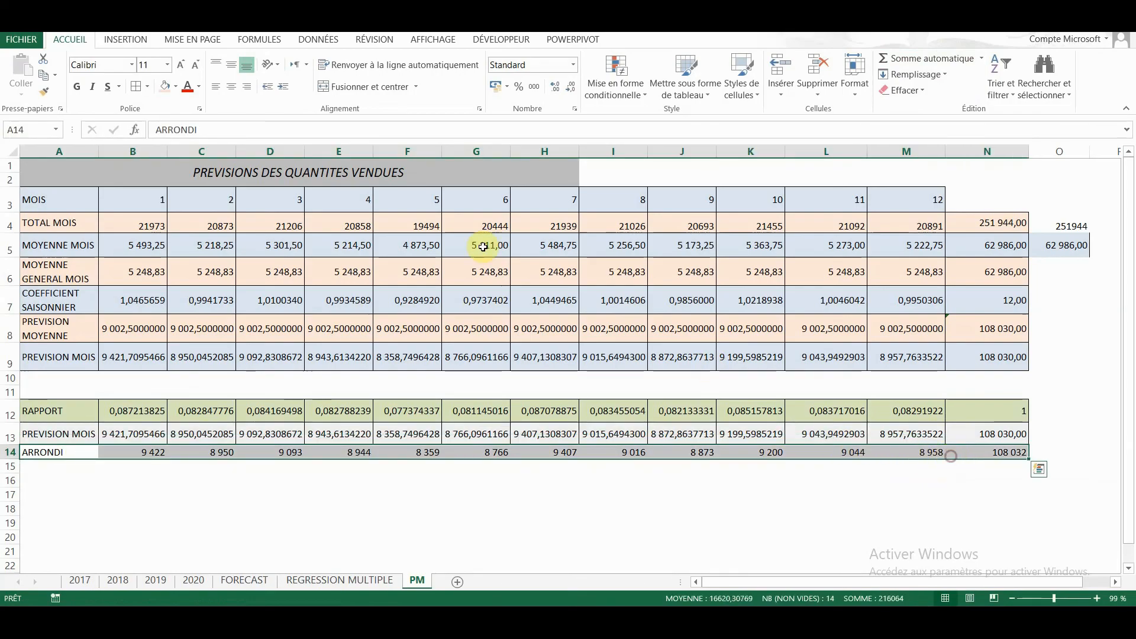
{"action": "left_click", "coordinate": [167, 90]}
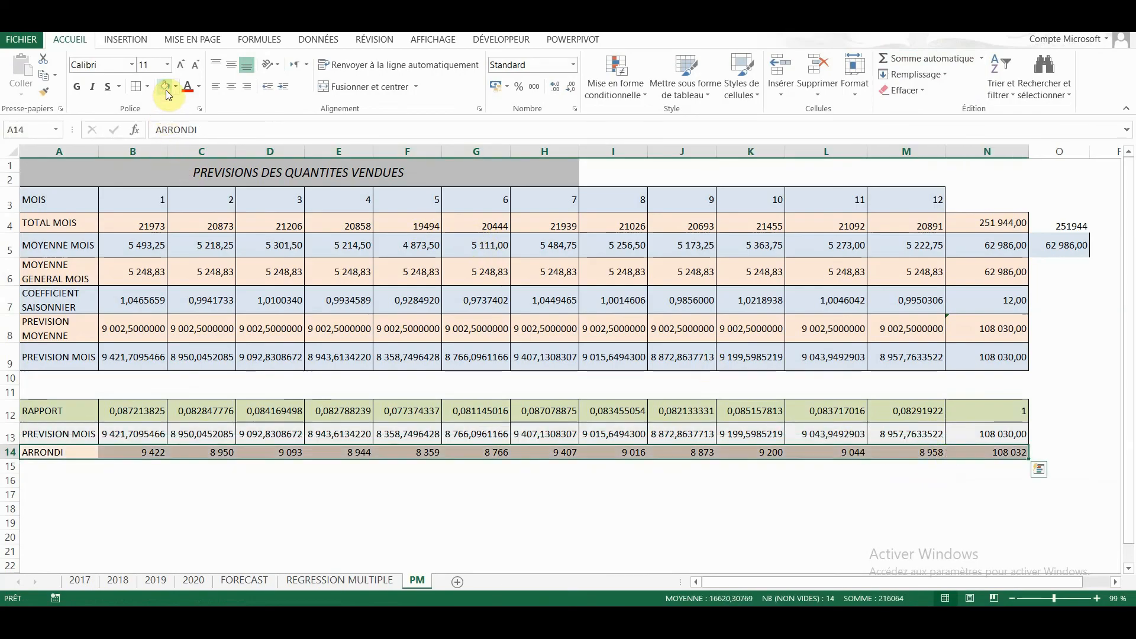
{"action": "left_click", "coordinate": [998, 455]}
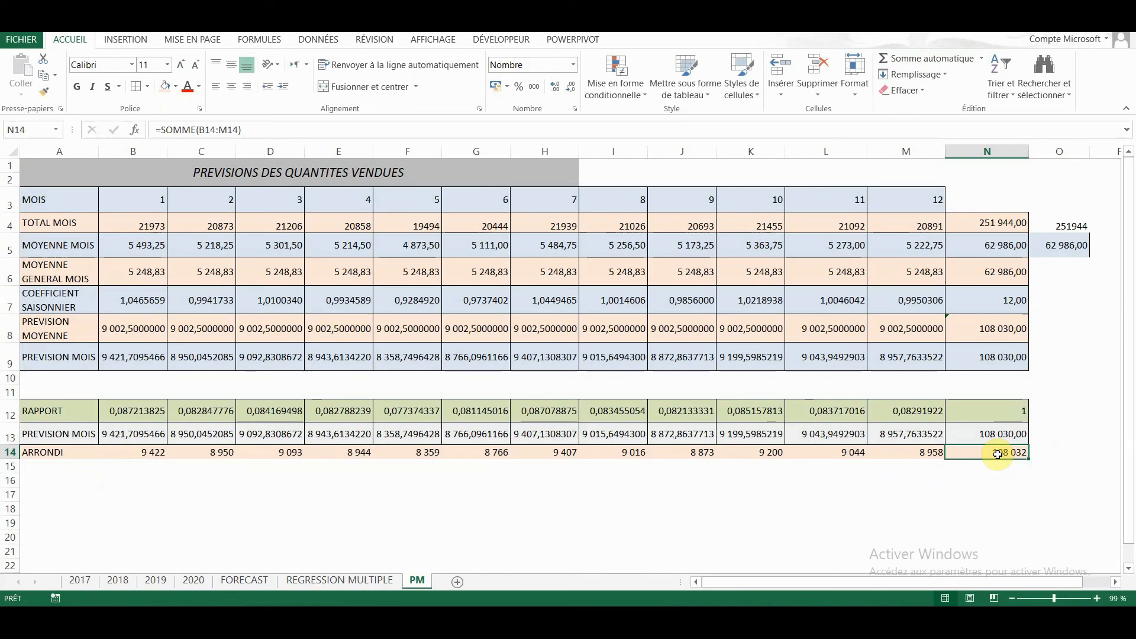
{"action": "left_click", "coordinate": [917, 510]}
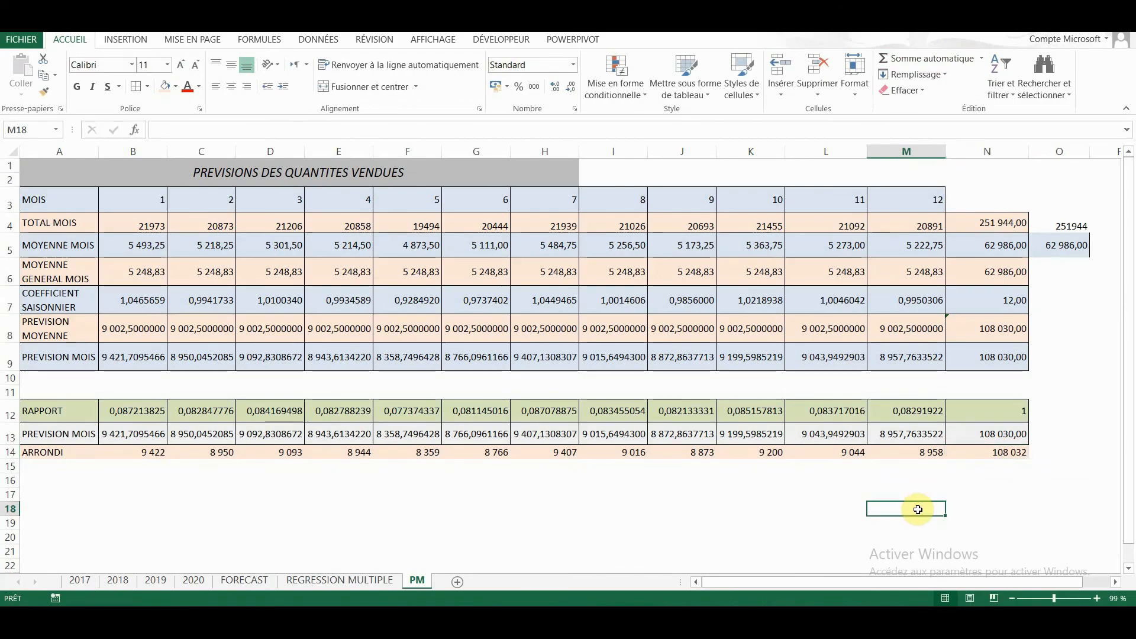